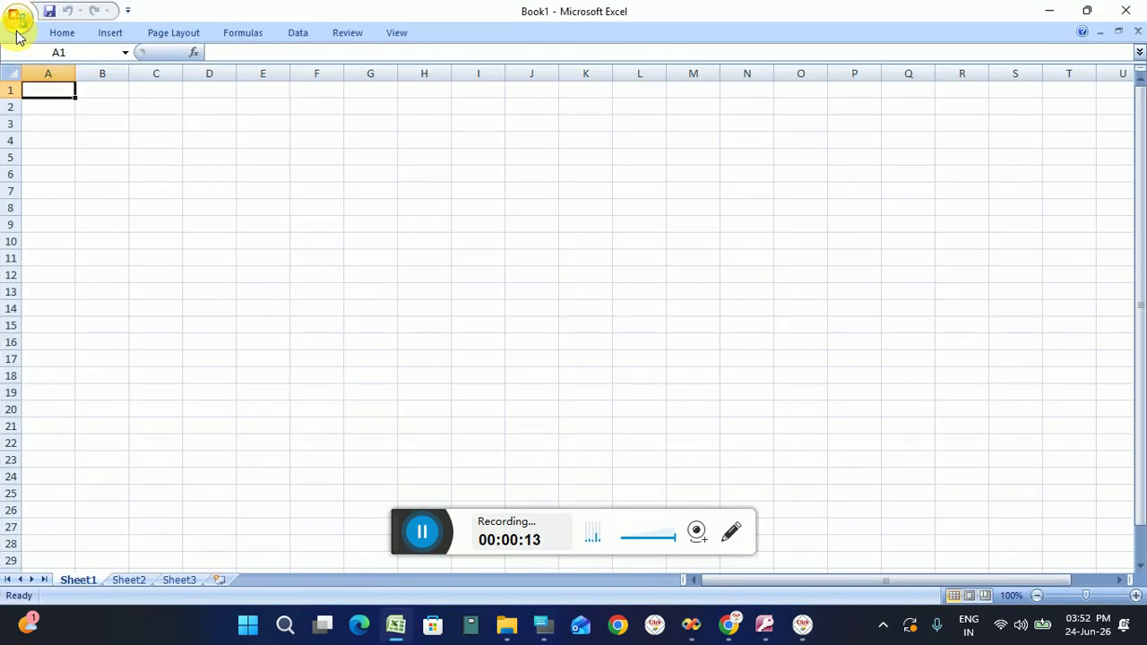
Open the 'pathology online' workbook from Recent Documents and show the Test Parameter window sheet.
{"action": "left_click", "coordinate": [16, 28]}
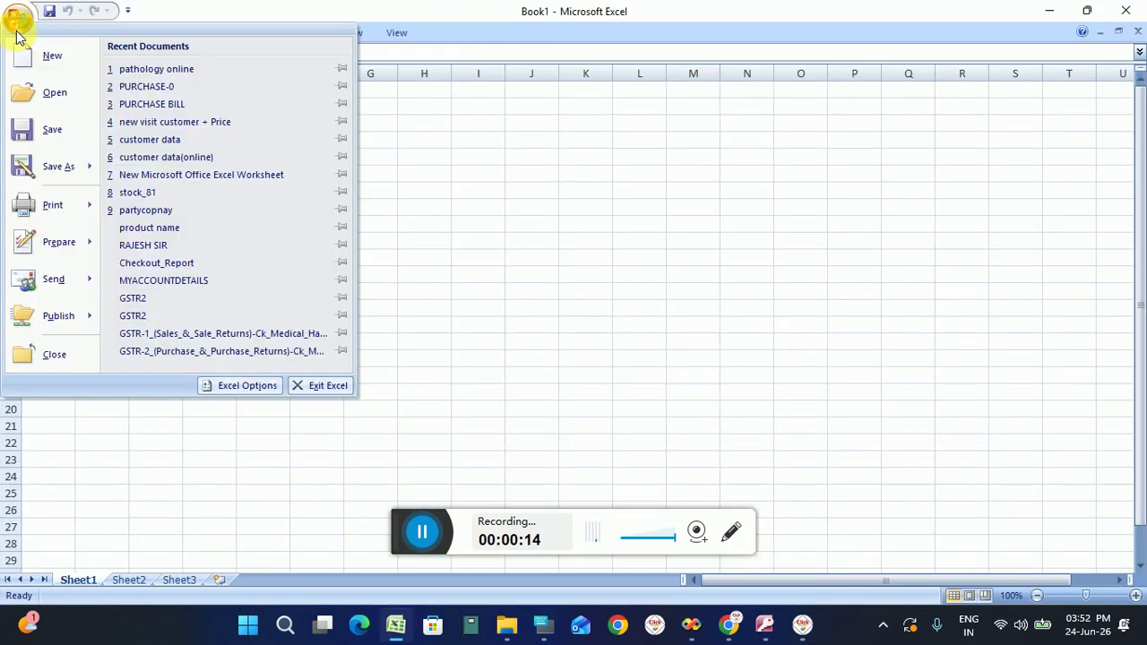
{"action": "left_click", "coordinate": [119, 72]}
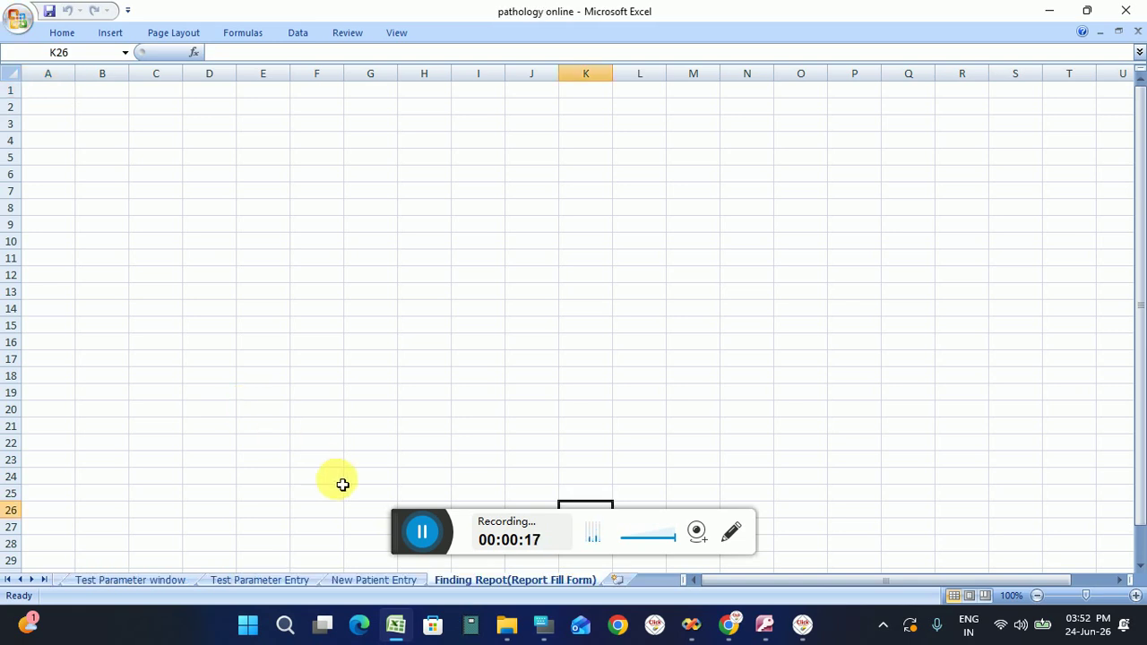
{"action": "left_click_drag", "start_coordinate": [397, 529], "coordinate": [729, 569]}
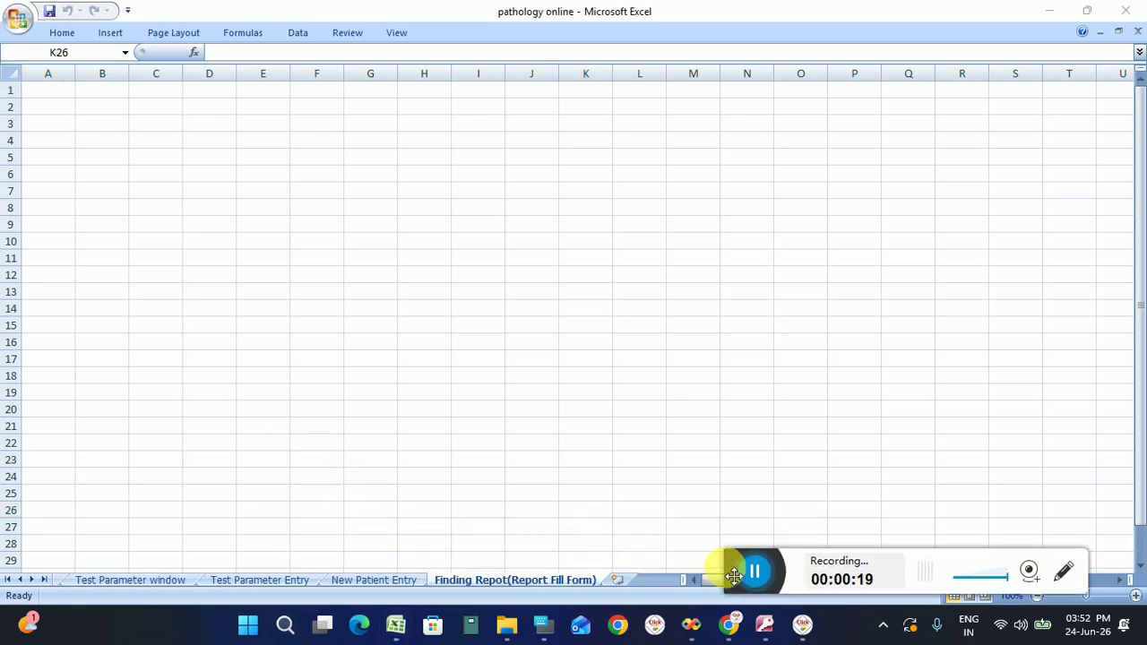
{"action": "left_click", "coordinate": [109, 580]}
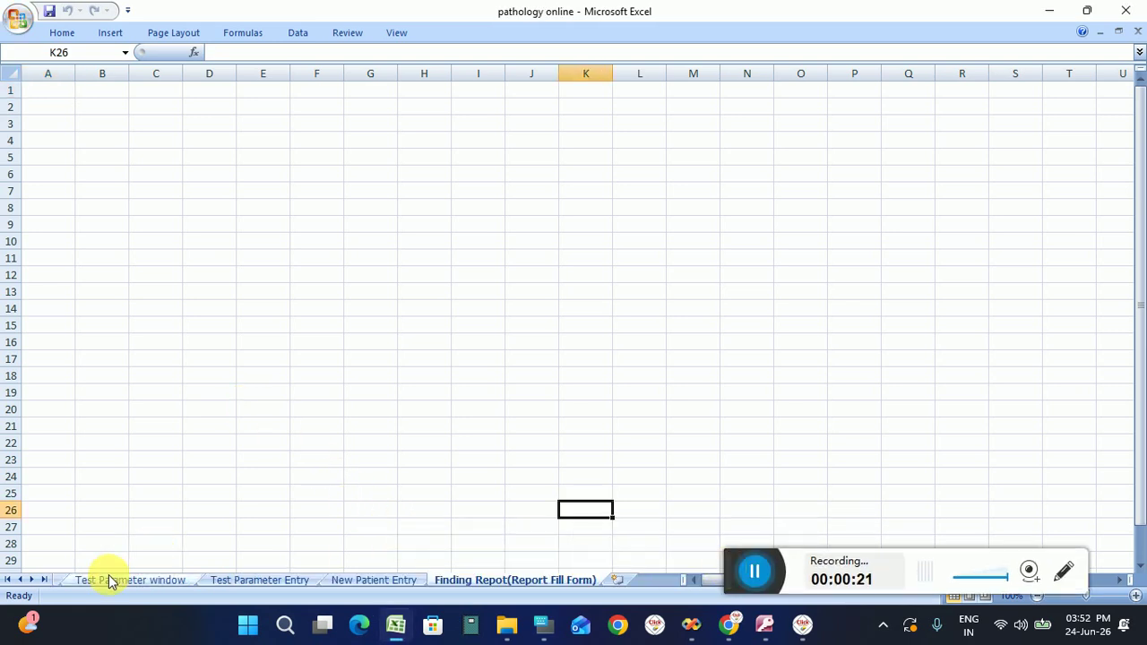
{"action": "left_click", "coordinate": [109, 580]}
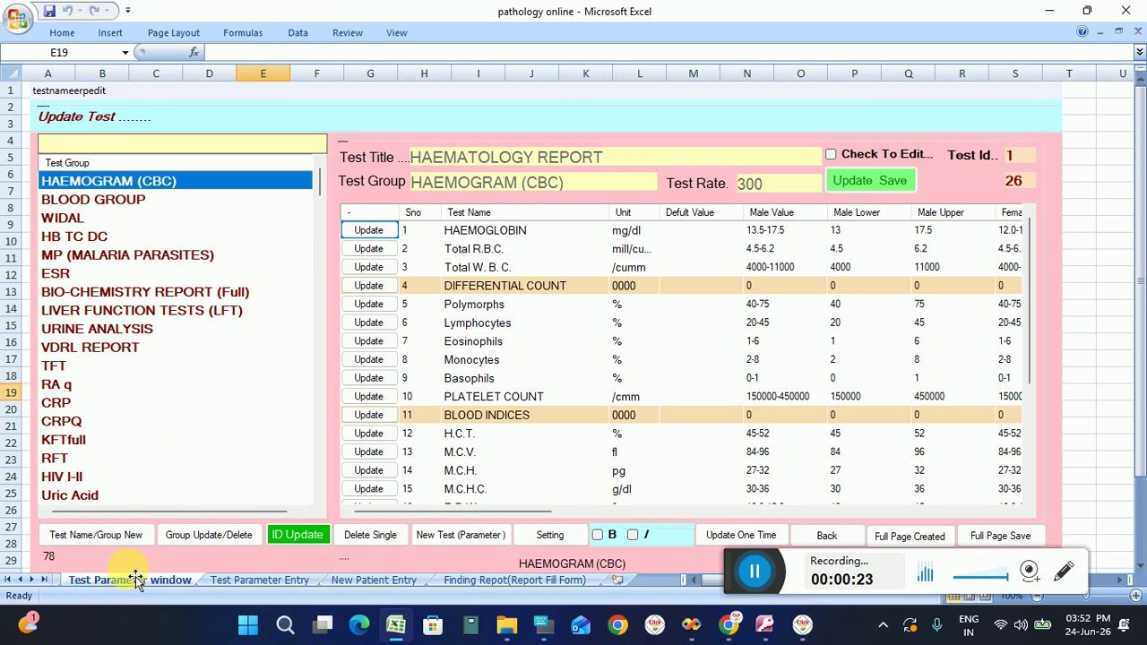
Browse the home page, Test Name Group and Test Parameter sheets, ending on New Patient Entry, then minimise Excel.
{"action": "left_click", "coordinate": [7, 584]}
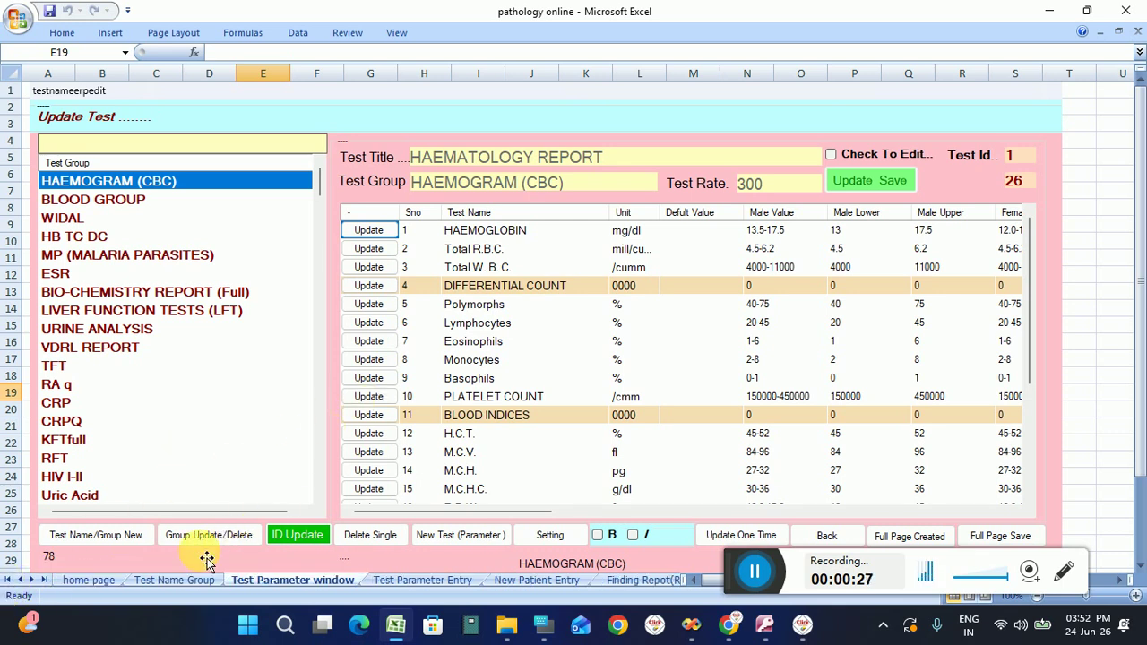
{"action": "left_click", "coordinate": [113, 580]}
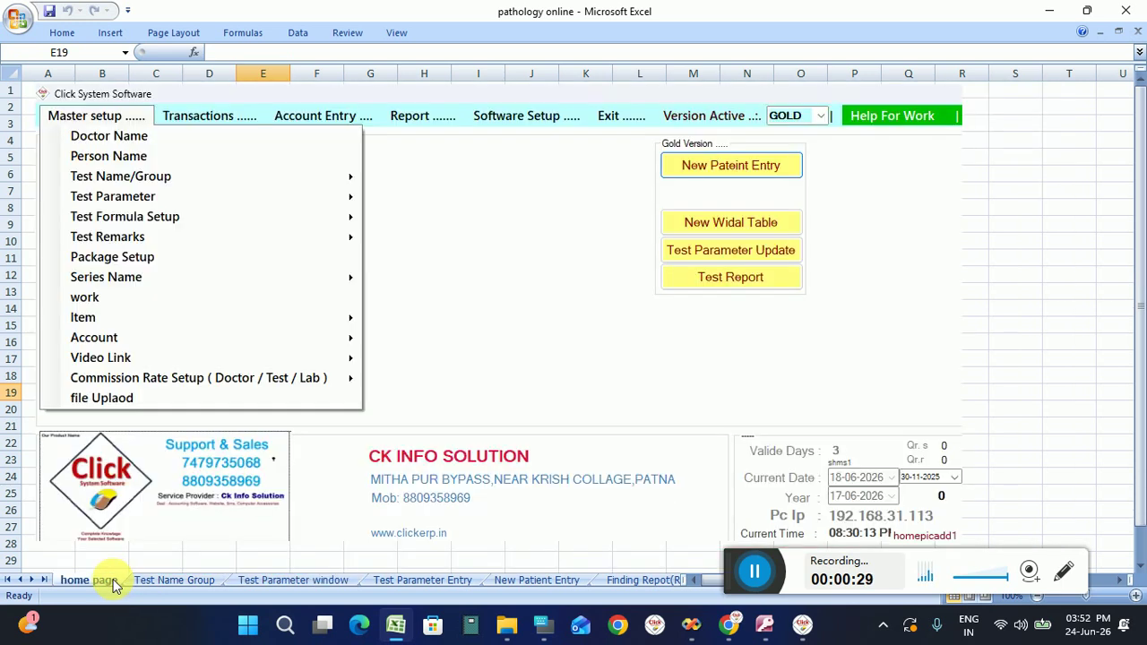
{"action": "left_click", "coordinate": [153, 580]}
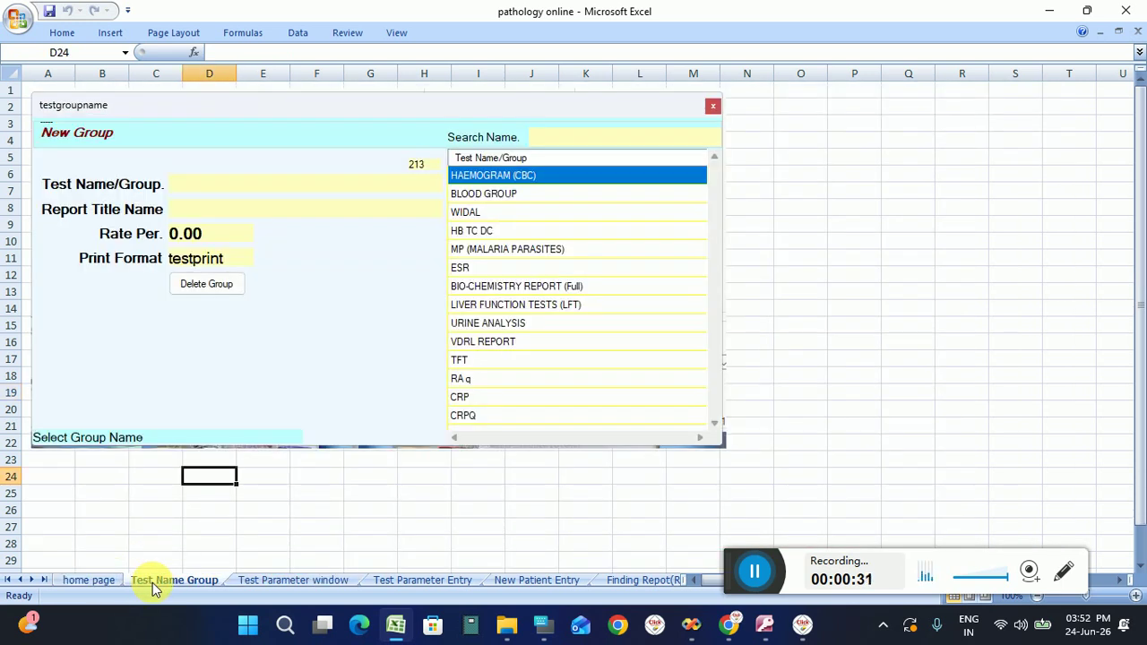
{"action": "left_click", "coordinate": [269, 580]}
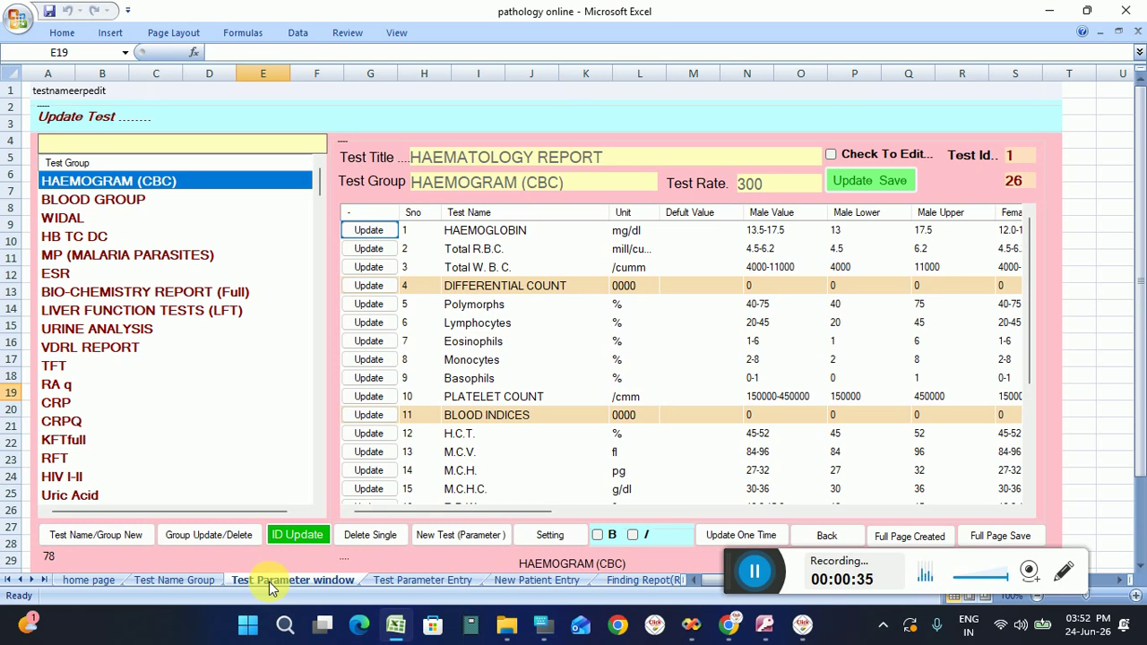
{"action": "left_click", "coordinate": [391, 581]}
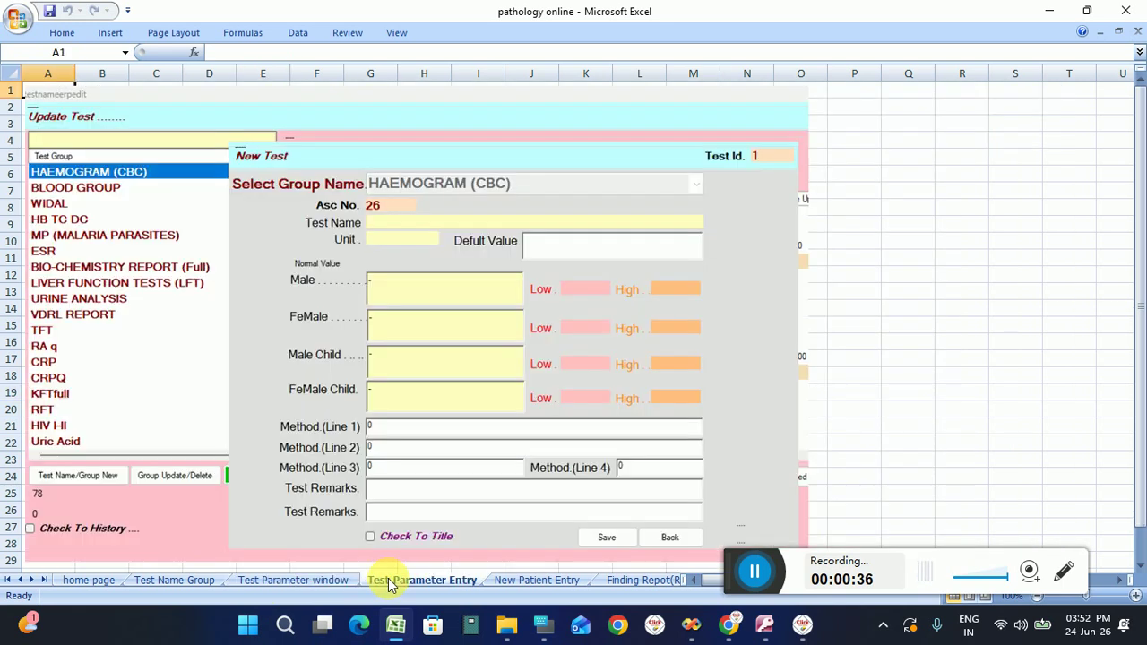
{"action": "left_click_drag", "start_coordinate": [735, 568], "coordinate": [815, 605]}
{"action": "left_click", "coordinate": [524, 587]}
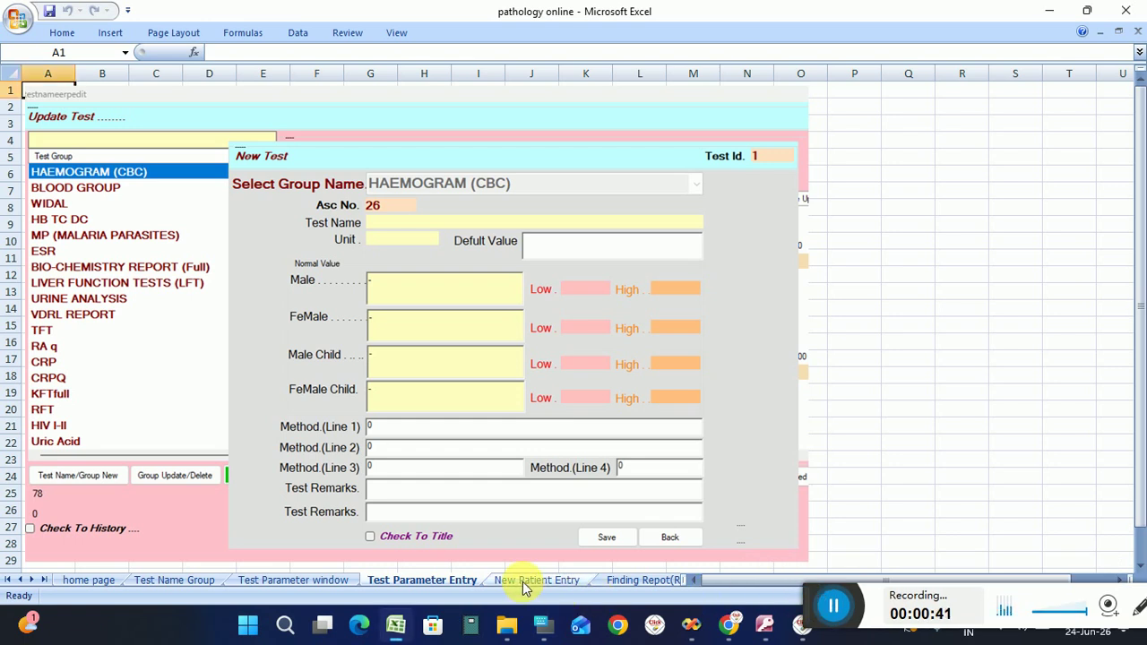
{"action": "left_click", "coordinate": [524, 582]}
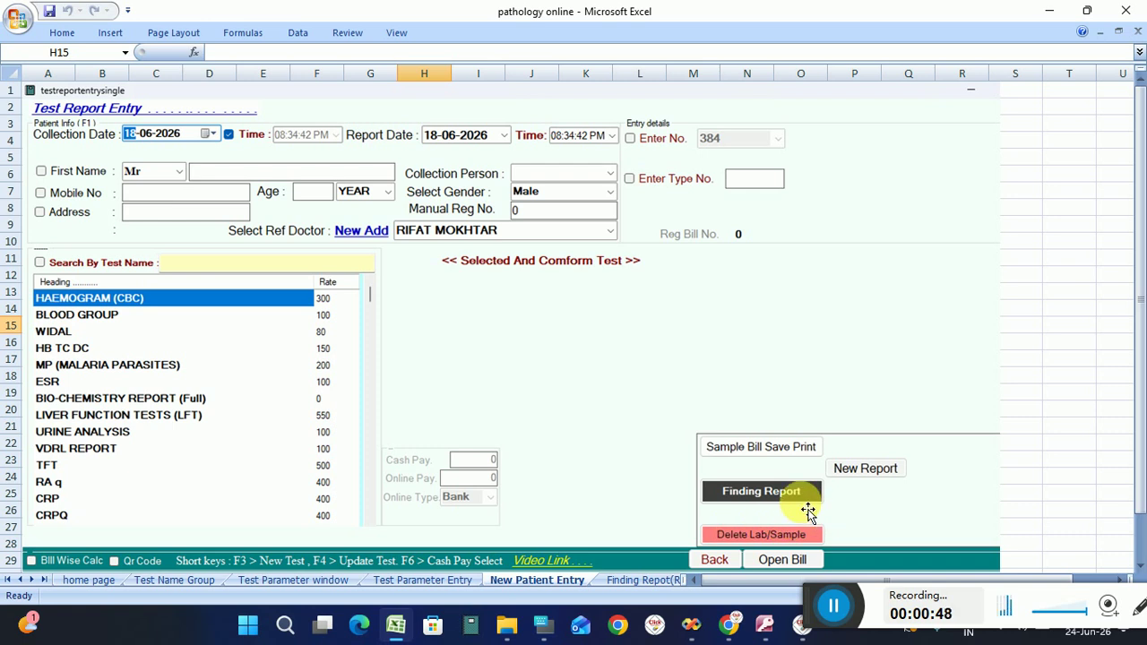
{"action": "left_click", "coordinate": [1050, 9]}
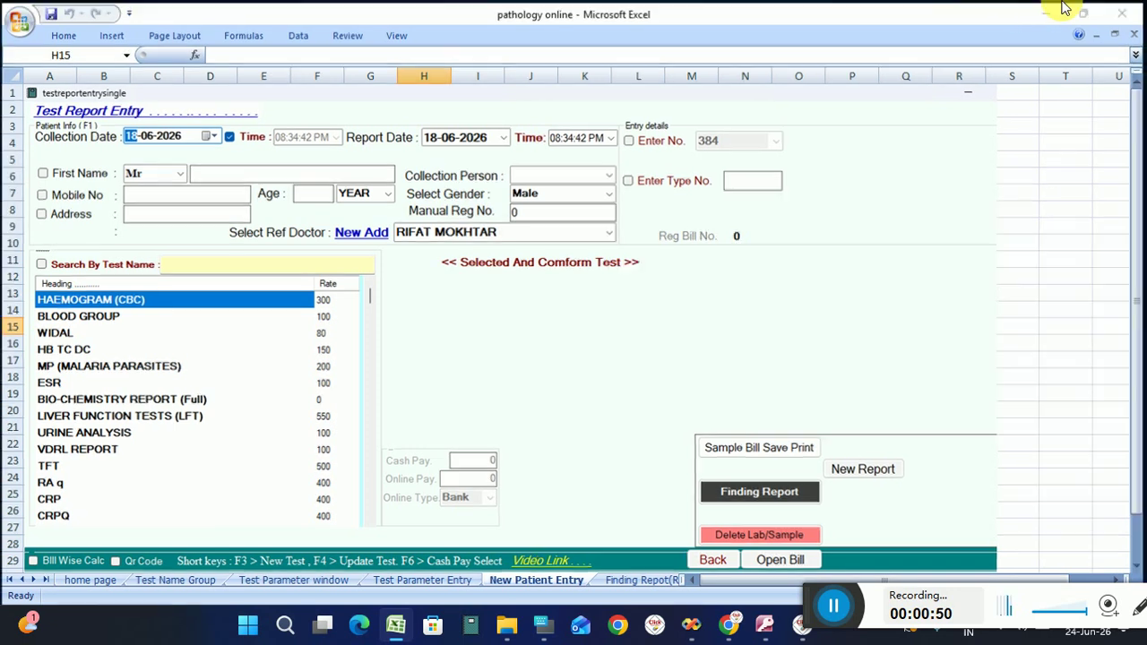
Log in with the user name and password, then start a new patient test report entry.
{"action": "left_click", "coordinate": [472, 267]}
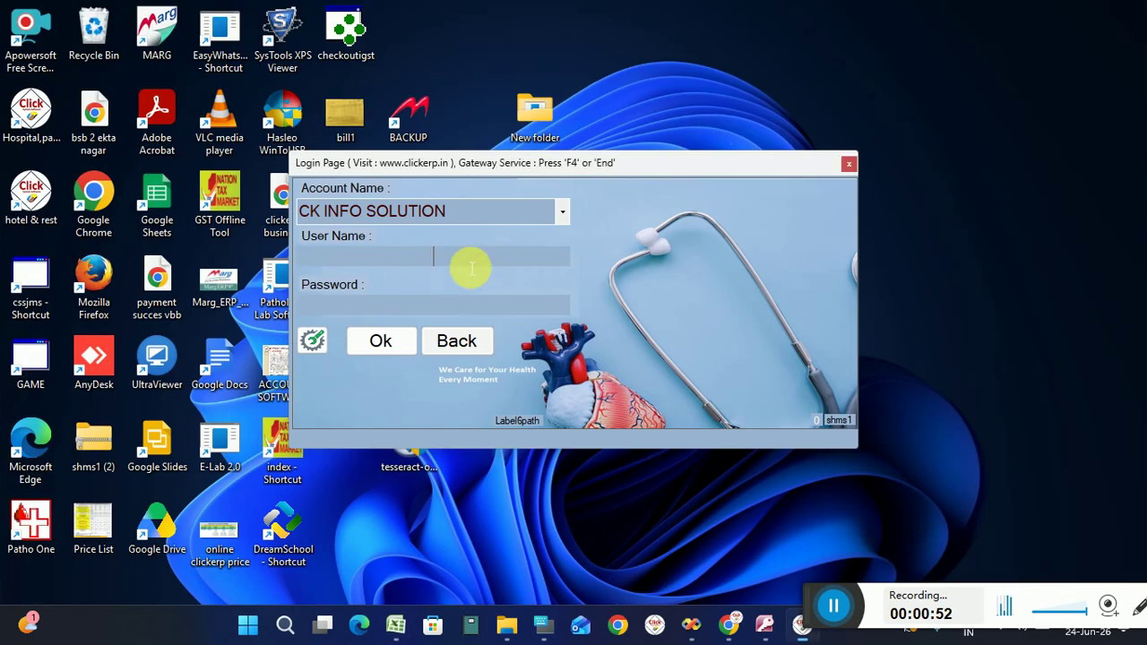
{"action": "type", "text": "p"}
{"action": "key", "text": "Return"}
{"action": "type", "text": "p"}
{"action": "key", "text": "Return"}
{"action": "key", "text": "Return"}
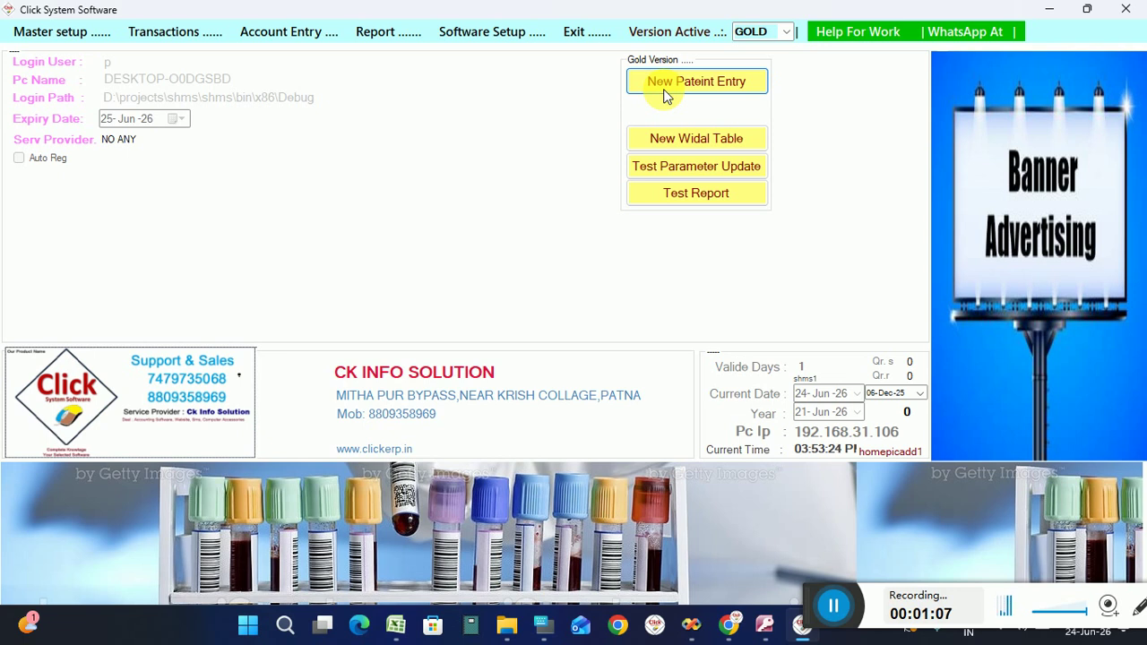
{"action": "left_click", "coordinate": [665, 95]}
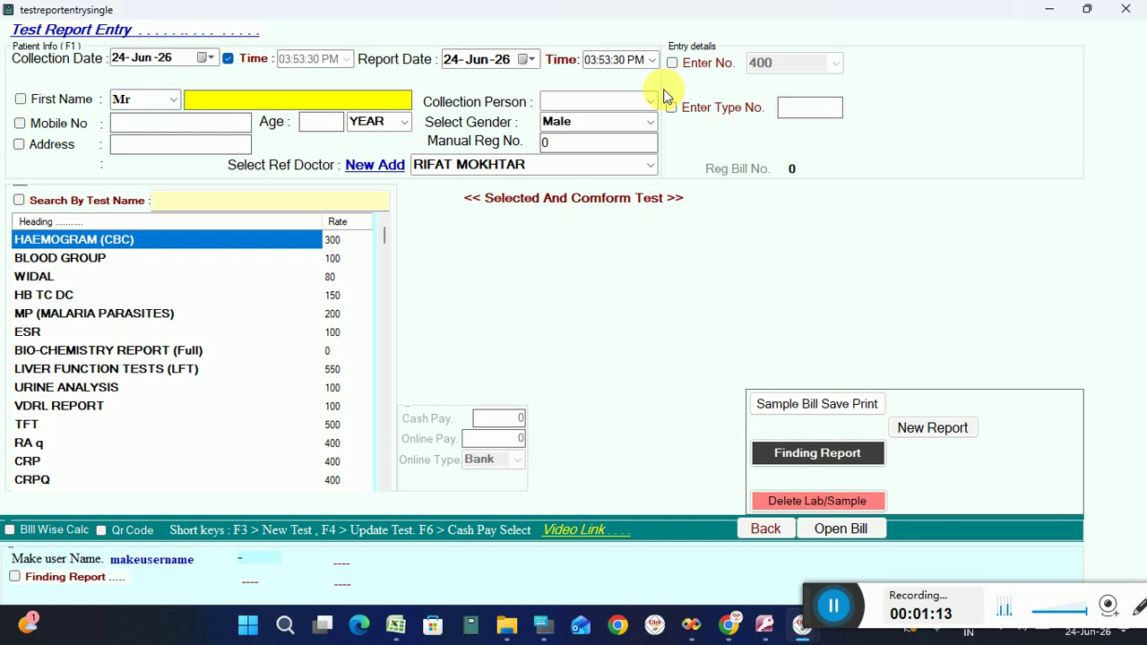
Enter the patient's first name, mobile number and age 34.
{"action": "key", "text": "Return"}
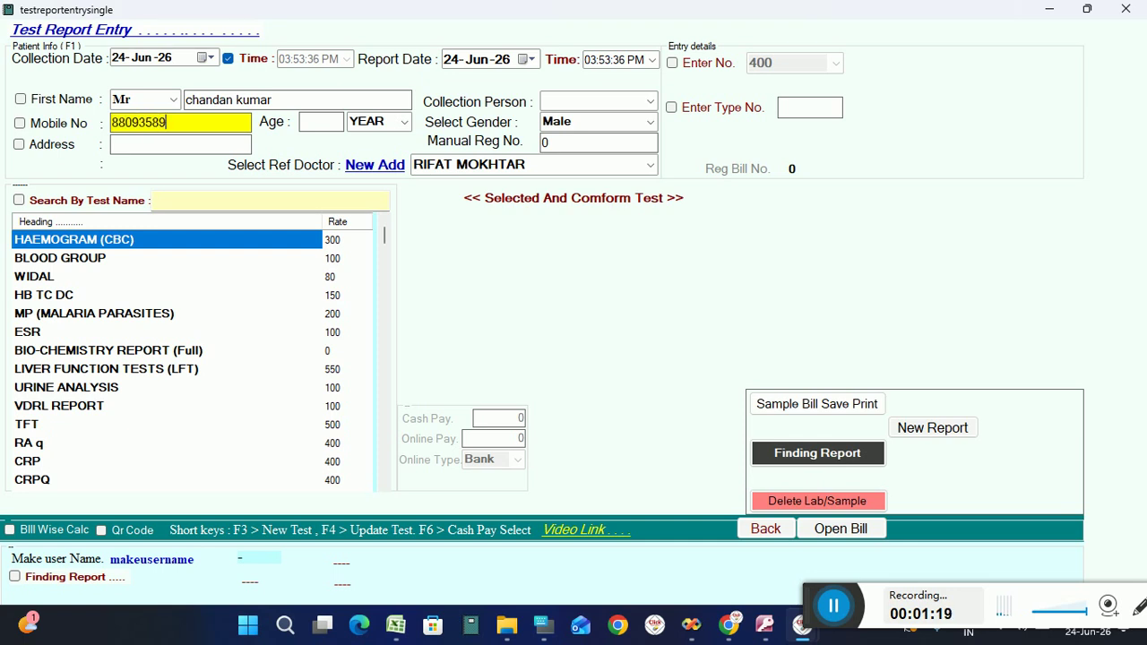
{"action": "key", "text": "Return"}
{"action": "type", "text": "34"}
{"action": "key", "text": "Return"}
{"action": "key", "text": "Return"}
{"action": "key", "text": "Return"}
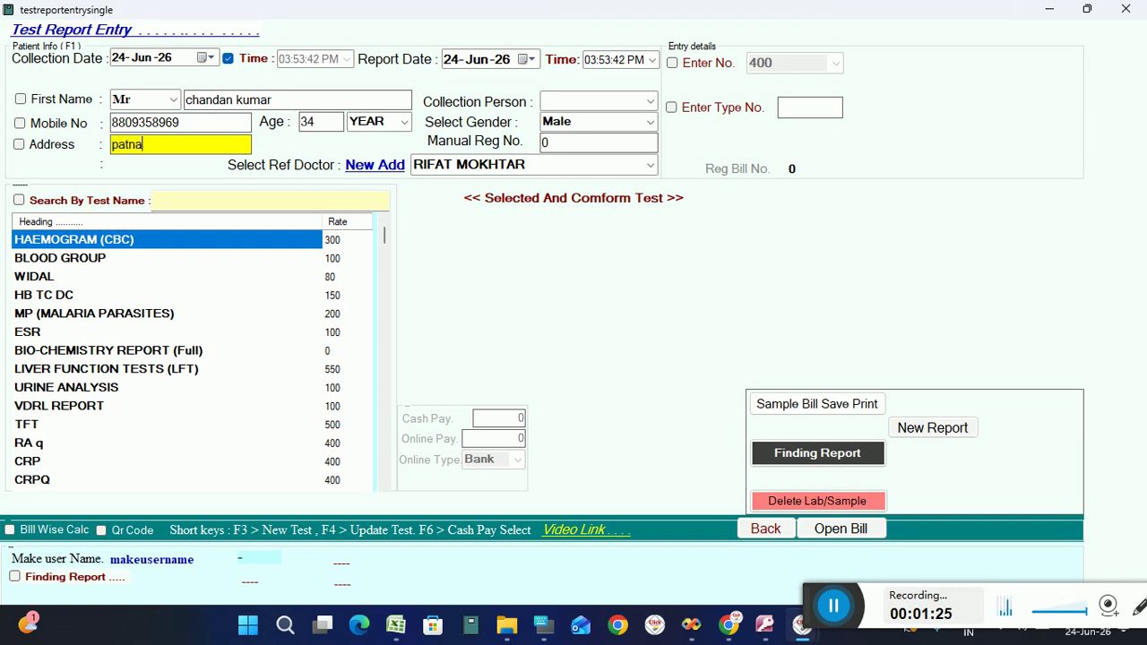
Add the HAEMOGRAM (CBC), CBC Complete and BLOOD GROUP tests to the patient's entry.
{"action": "key", "text": "Return"}
{"action": "key", "text": "Return"}
{"action": "key", "text": "Return"}
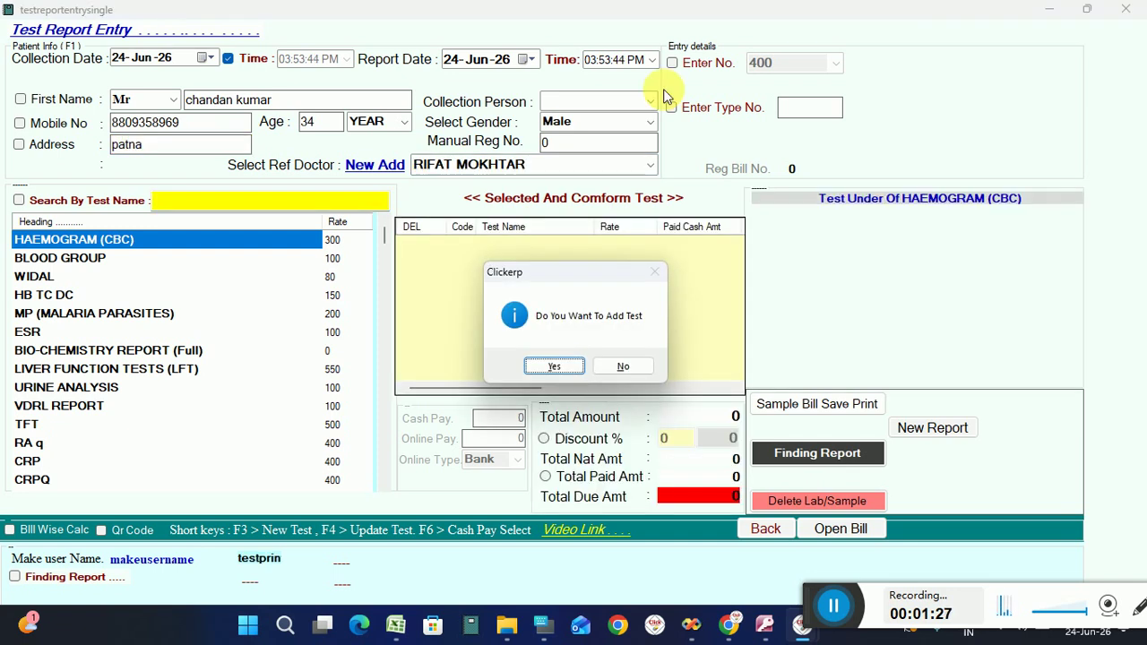
{"action": "key", "text": "Return"}
{"action": "type", "text": "cbc"}
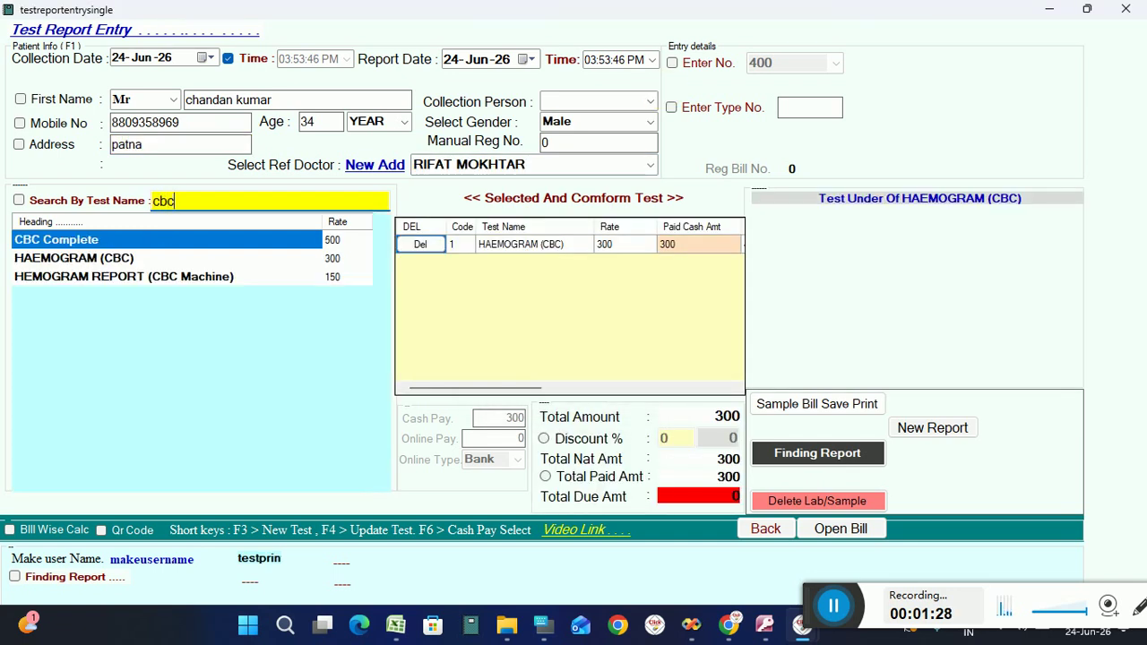
{"action": "key", "text": "Return"}
{"action": "key", "text": "Return"}
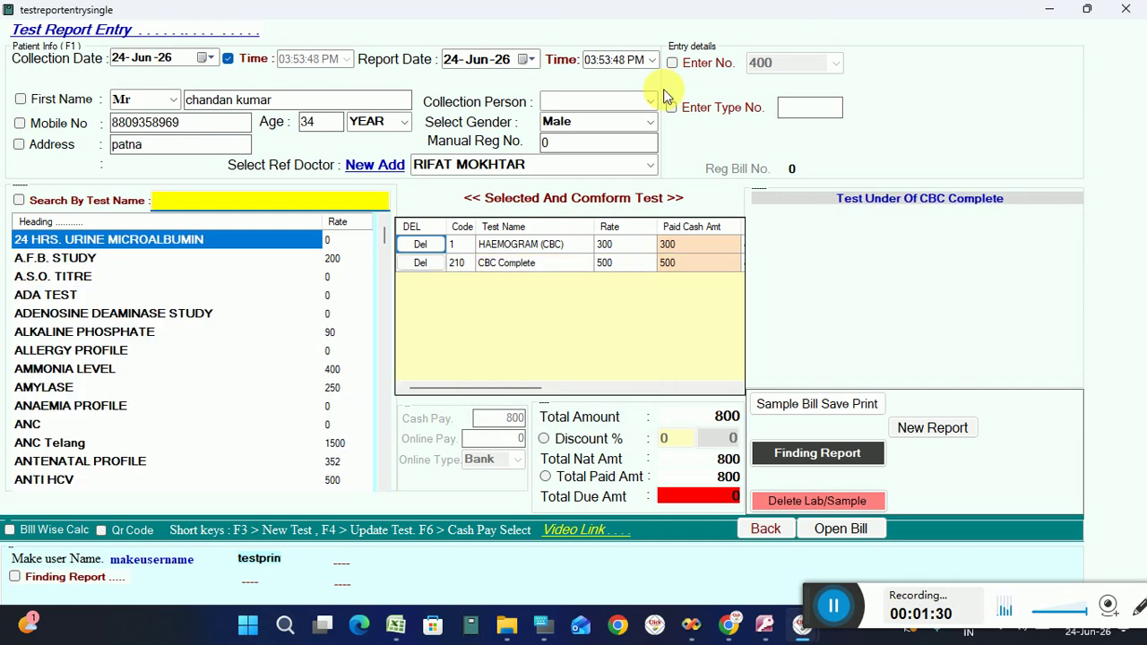
{"action": "type", "text": "bloo"}
{"action": "key", "text": "Down"}
{"action": "key", "text": "Down"}
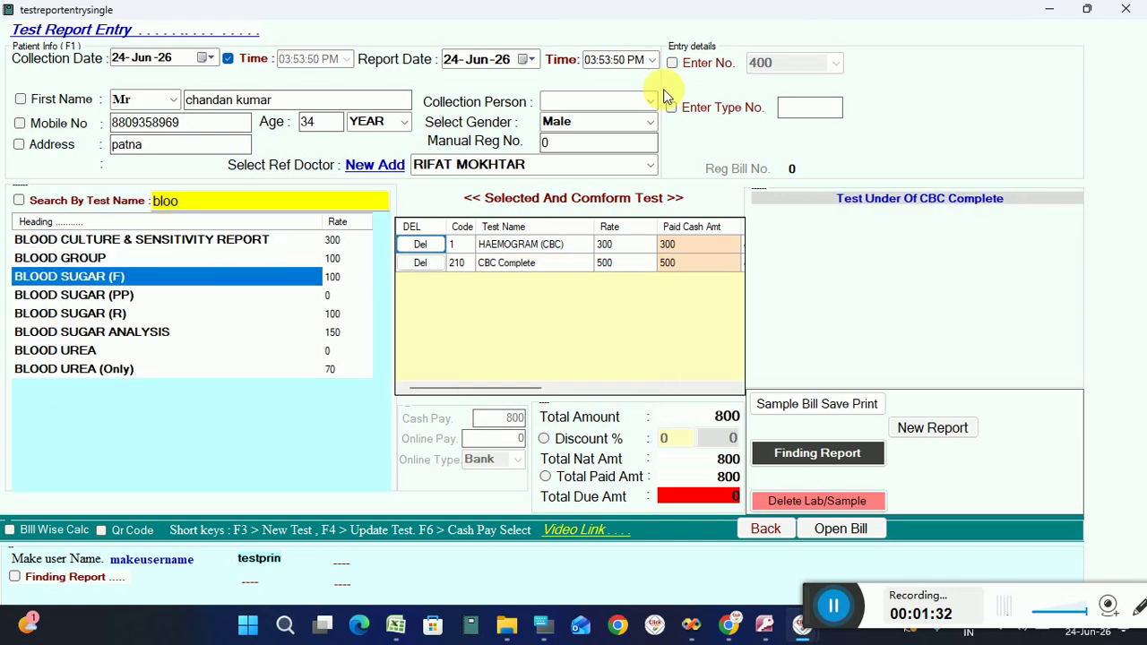
{"action": "key", "text": "Up"}
{"action": "key", "text": "Return"}
{"action": "key", "text": "Return"}
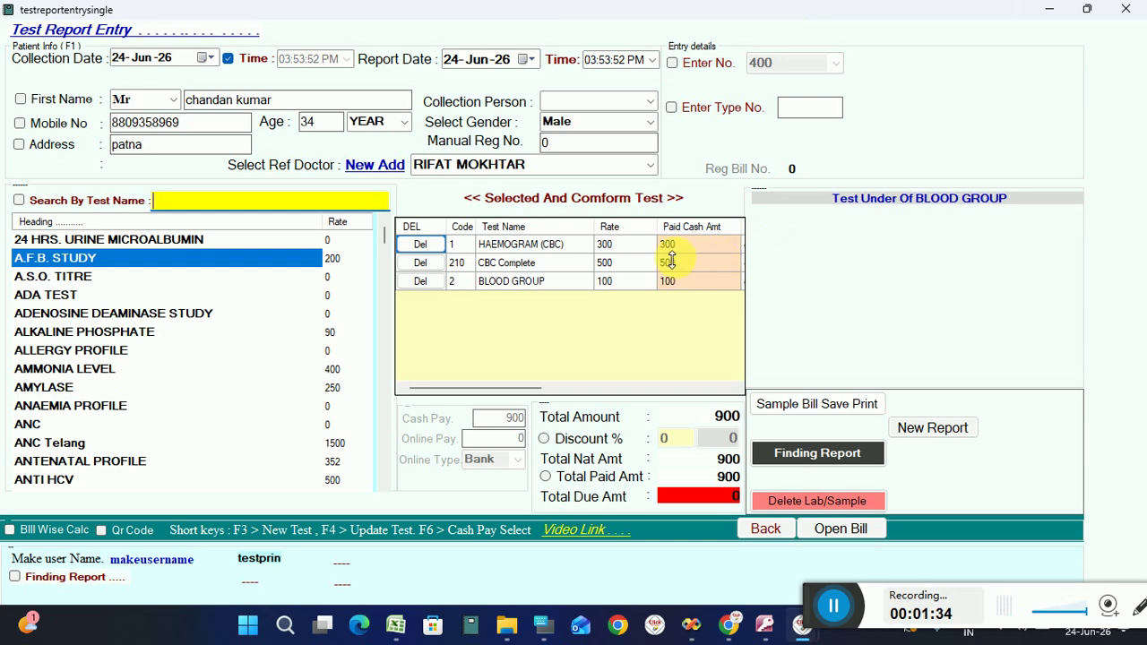
Check the HAEMOGRAM (CBC) rate of 300 and paid amount, then save the 900 entry.
{"action": "left_click", "coordinate": [610, 246]}
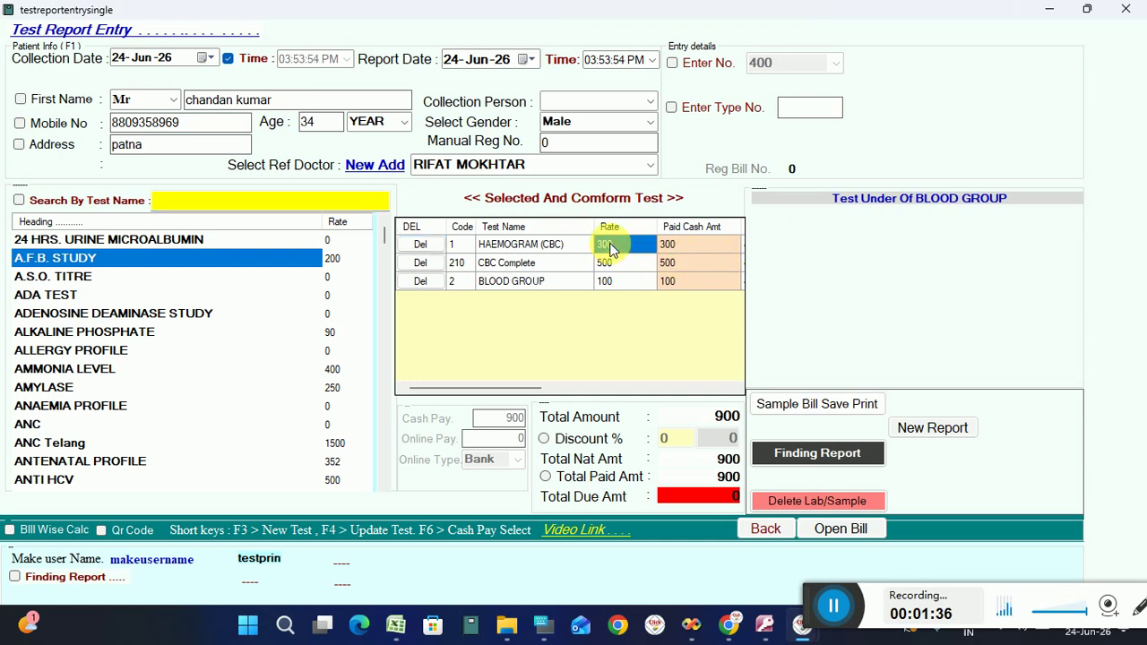
{"action": "left_click", "coordinate": [609, 245]}
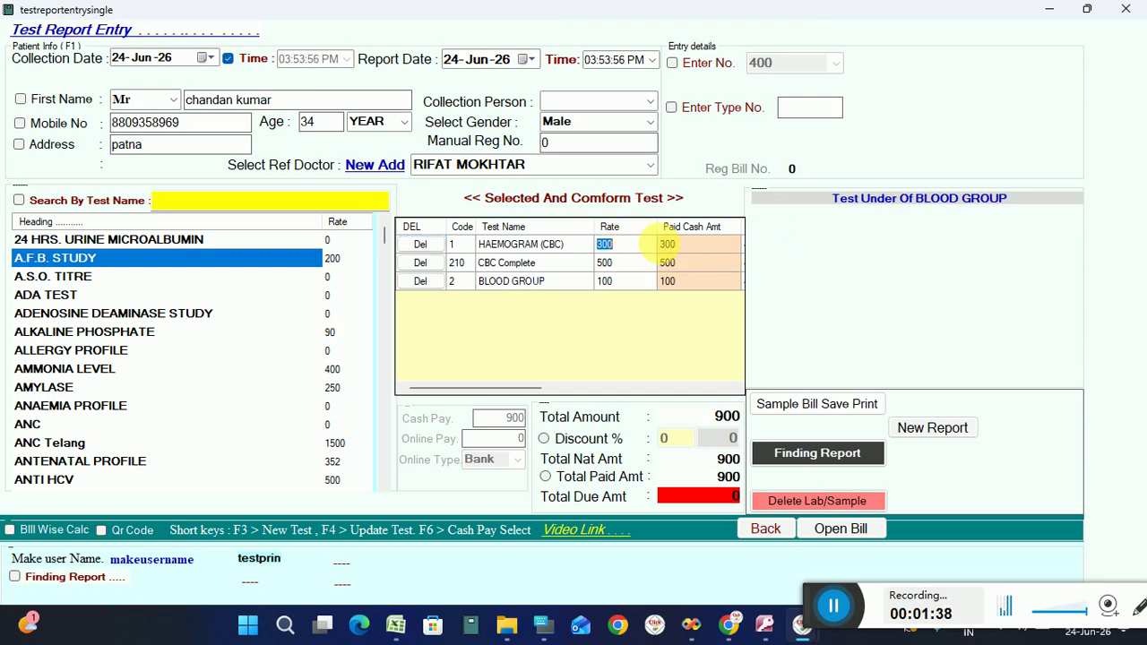
{"action": "left_click", "coordinate": [674, 244]}
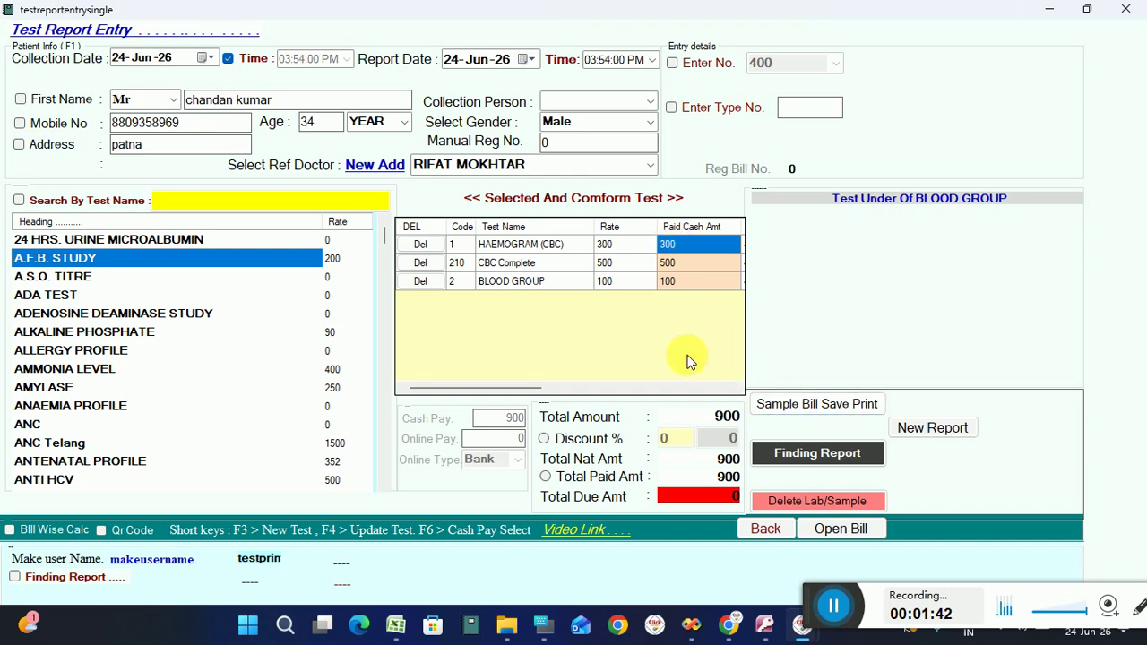
{"action": "left_click", "coordinate": [784, 457]}
Open the patient's result form and load the HAEMOGRAM (CBC) parameters.
{"action": "left_click", "coordinate": [551, 367]}
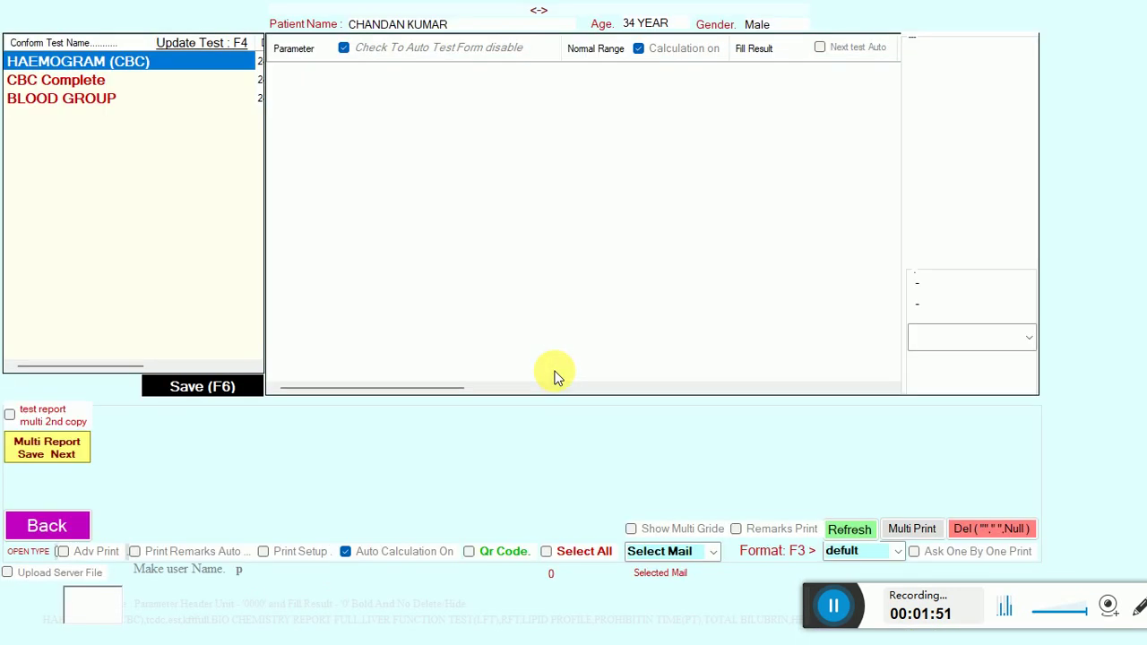
{"action": "left_click_drag", "start_coordinate": [812, 610], "coordinate": [824, 630]}
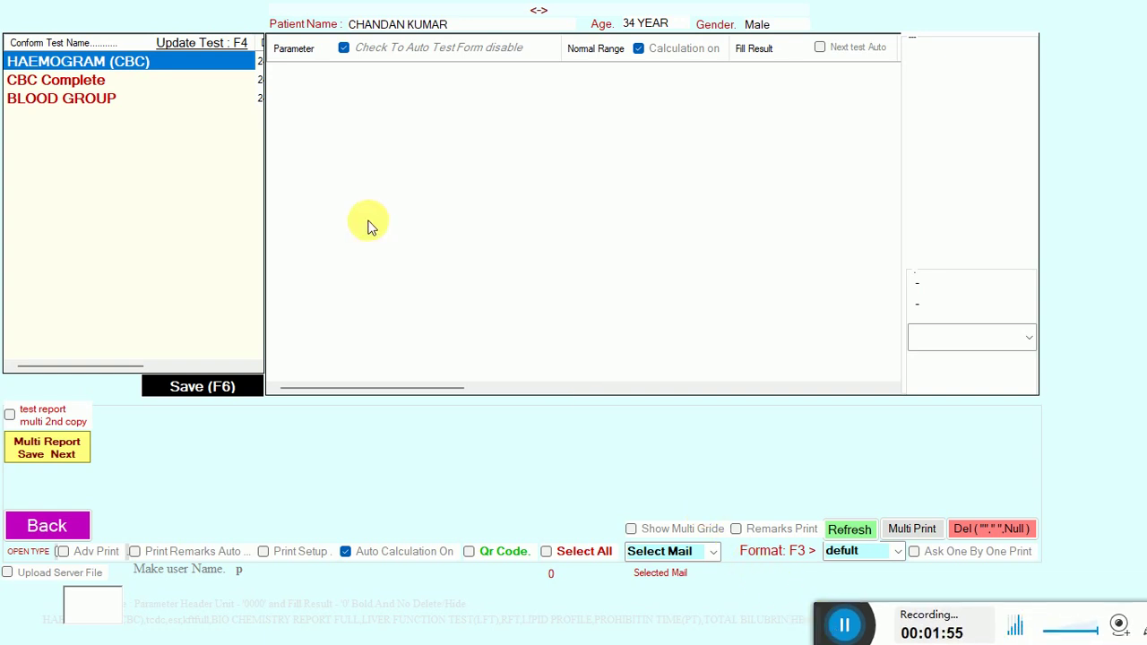
{"action": "left_click", "coordinate": [90, 65]}
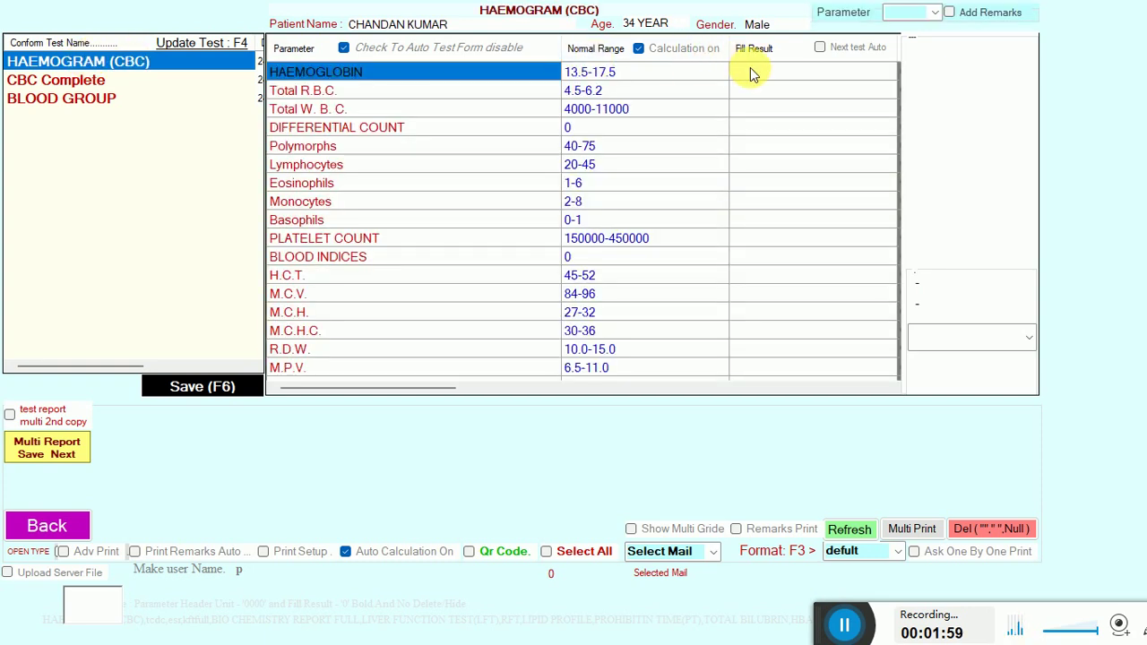
{"action": "left_click", "coordinate": [845, 626]}
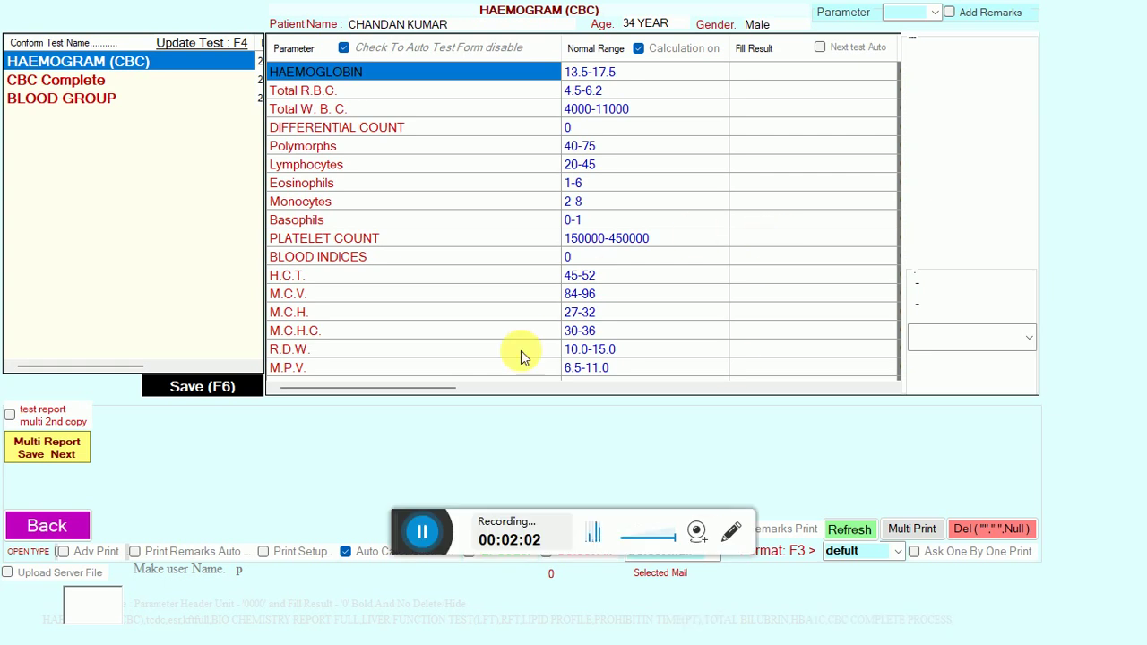
{"action": "left_click_drag", "start_coordinate": [407, 538], "coordinate": [742, 628]}
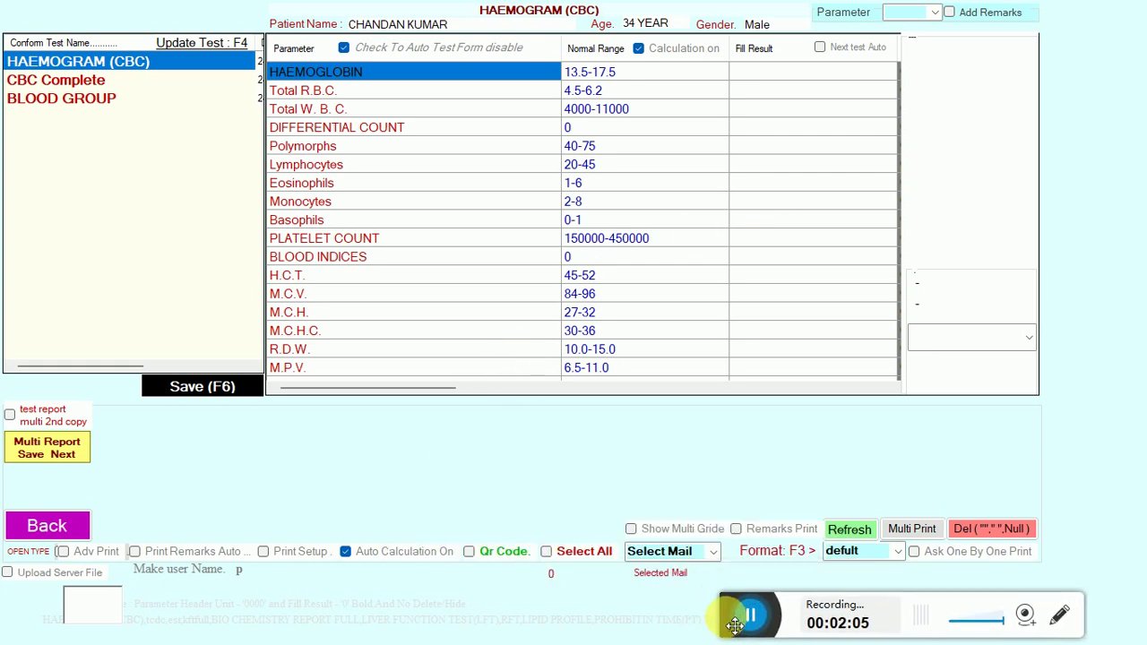
Enter haemoglobin 3, RBC 34 and WBC 45 in the Fill Result column.
{"action": "left_click", "coordinate": [753, 79]}
{"action": "type", "text": "3"}
{"action": "key", "text": "Return"}
{"action": "type", "text": "34"}
{"action": "key", "text": "Return"}
{"action": "type", "text": "45"}
{"action": "key", "text": "Return"}
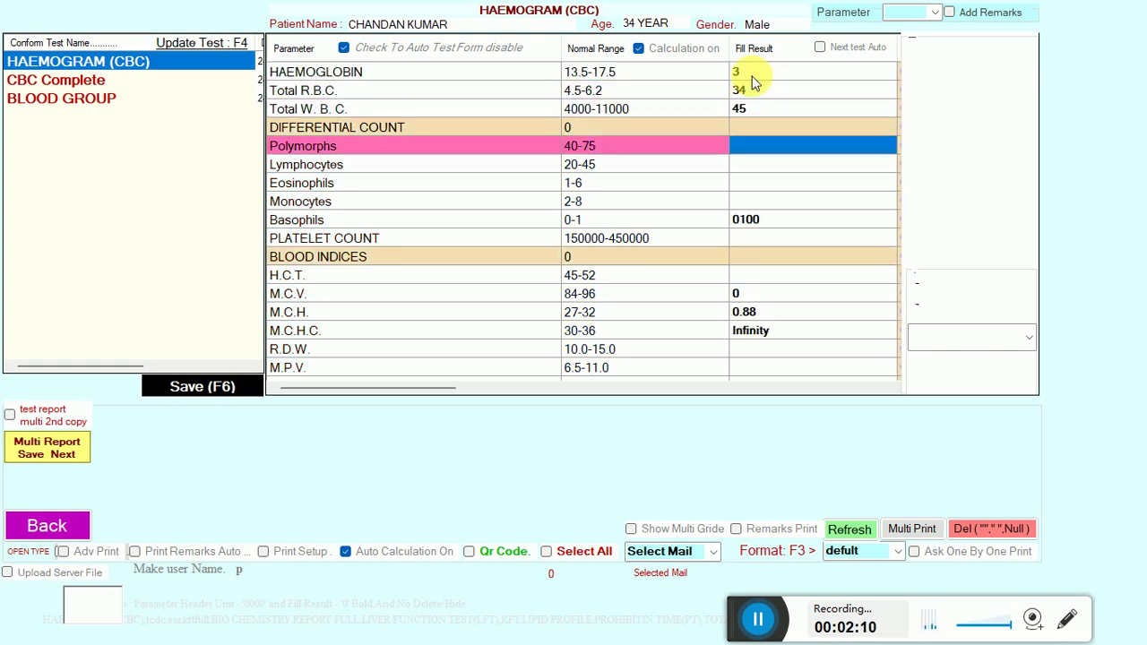
Enter differentials of 45, platelets 4 and HCT 45, then save the haemogram results.
{"action": "type", "text": "45"}
{"action": "key", "text": "Return"}
{"action": "type", "text": "45"}
{"action": "key", "text": "Return"}
{"action": "type", "text": "45"}
{"action": "key", "text": "Return"}
{"action": "type", "text": "45"}
{"action": "key", "text": "Return"}
{"action": "key", "text": "Return"}
{"action": "type", "text": "4"}
{"action": "key", "text": "Return"}
{"action": "type", "text": "45"}
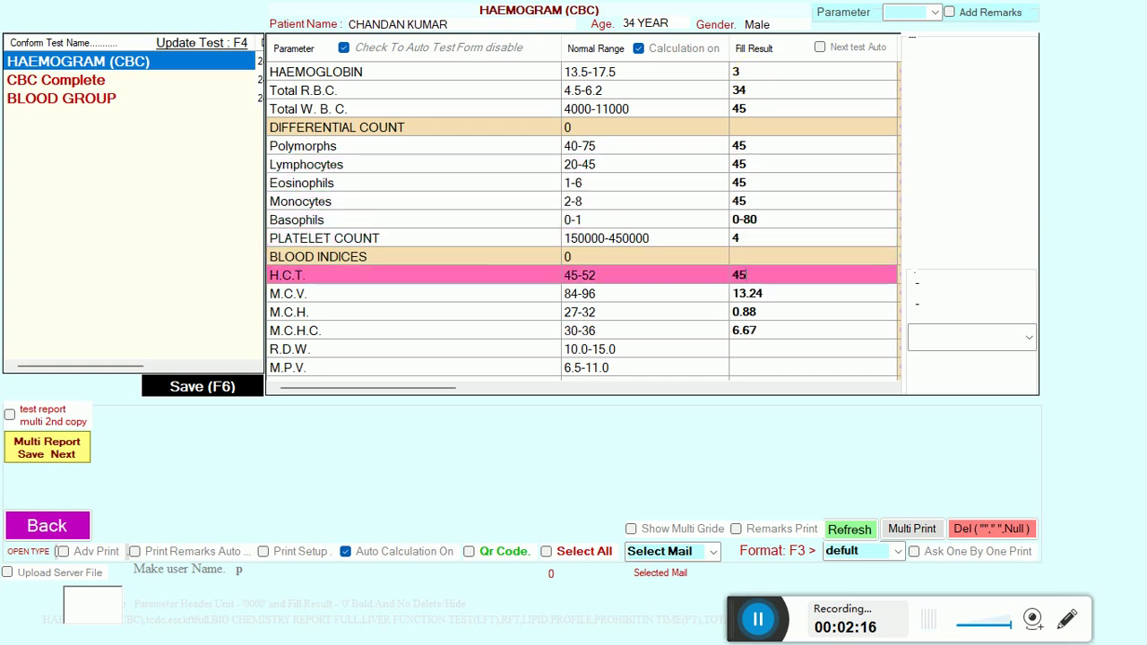
{"action": "left_click", "coordinate": [173, 392]}
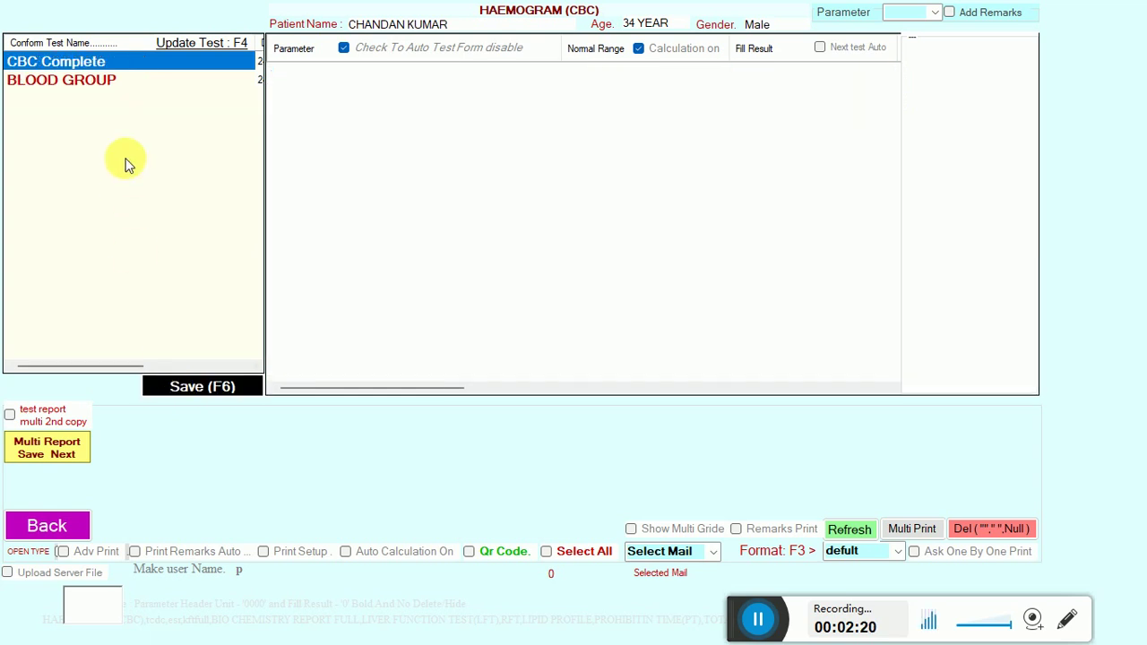
Open the BLOOD GROUP test and set the ABO group result to O.
{"action": "left_click", "coordinate": [85, 61]}
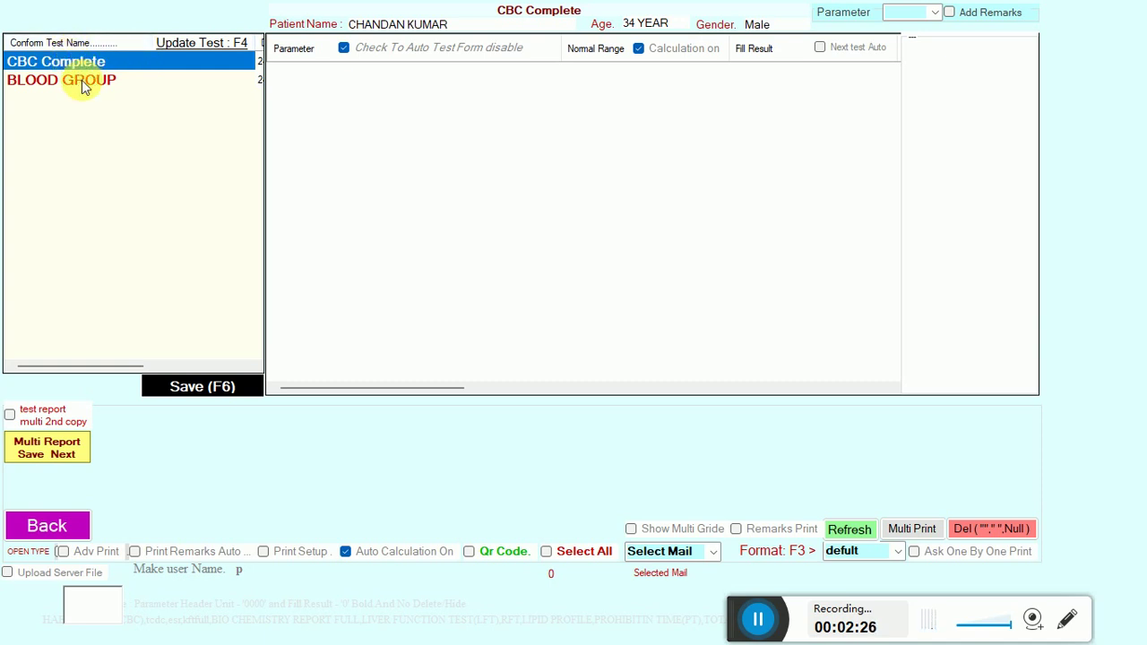
{"action": "left_click", "coordinate": [81, 80]}
{"action": "left_click", "coordinate": [743, 74]}
{"action": "key", "text": "Return"}
{"action": "key", "text": "Down"}
{"action": "key", "text": "Down"}
{"action": "key", "text": "Return"}
{"action": "key", "text": "Return"}
Set Rho typing to NEGATIVE, save, and bring up the patient's saved reports.
{"action": "key", "text": "Return"}
{"action": "key", "text": "Down"}
{"action": "key", "text": "Return"}
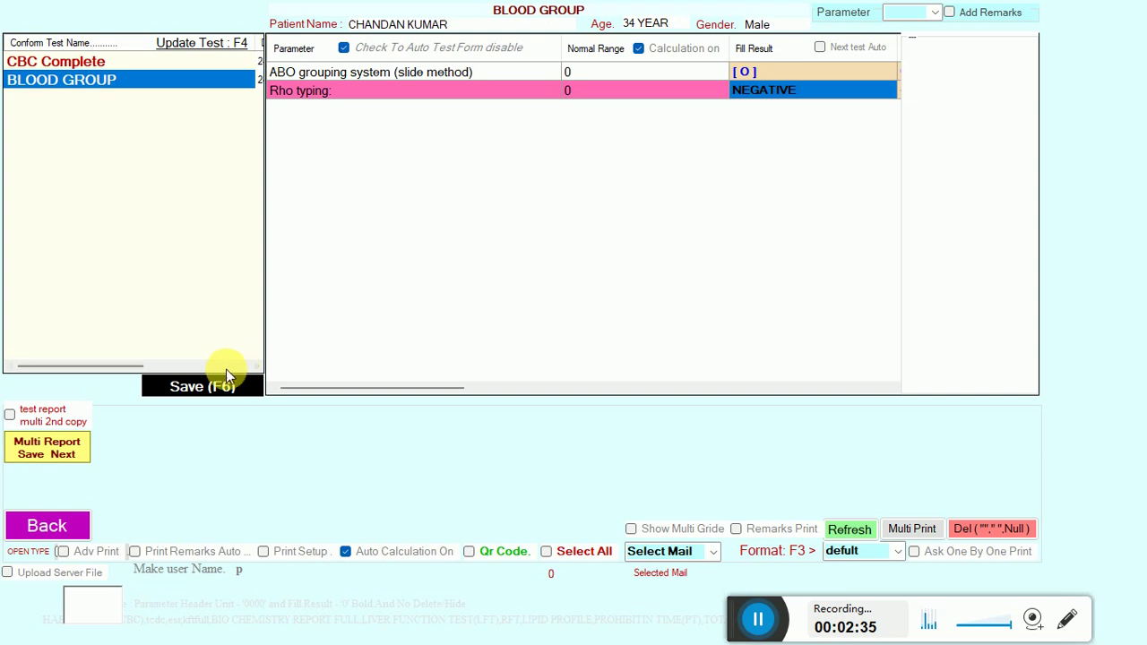
{"action": "left_click", "coordinate": [213, 385]}
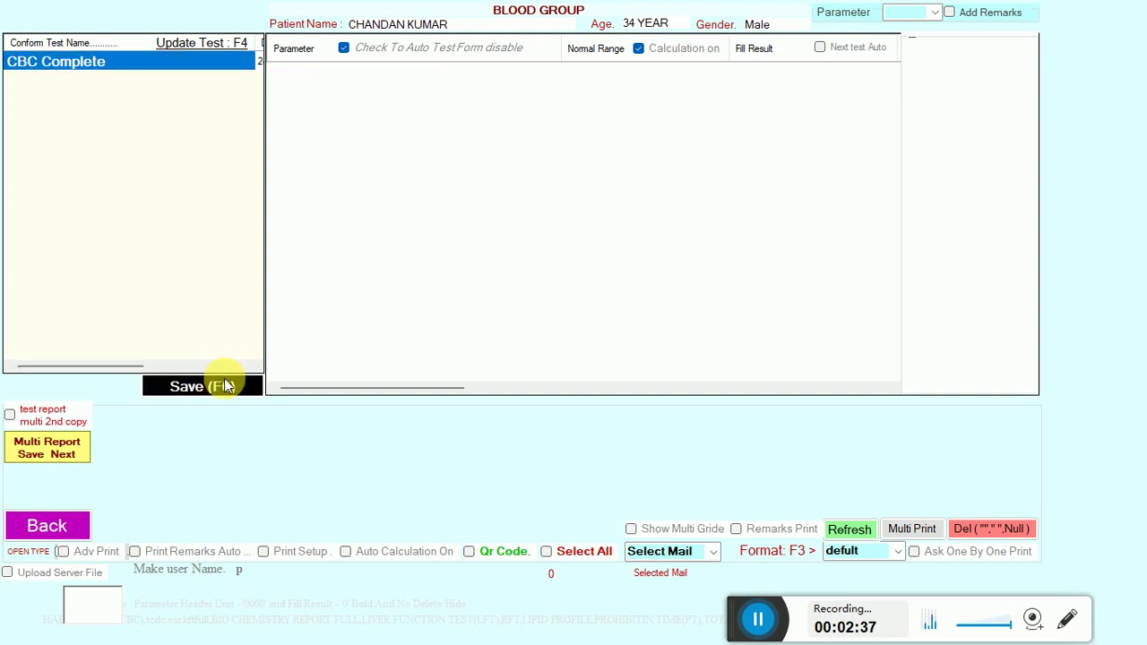
{"action": "left_click", "coordinate": [66, 438]}
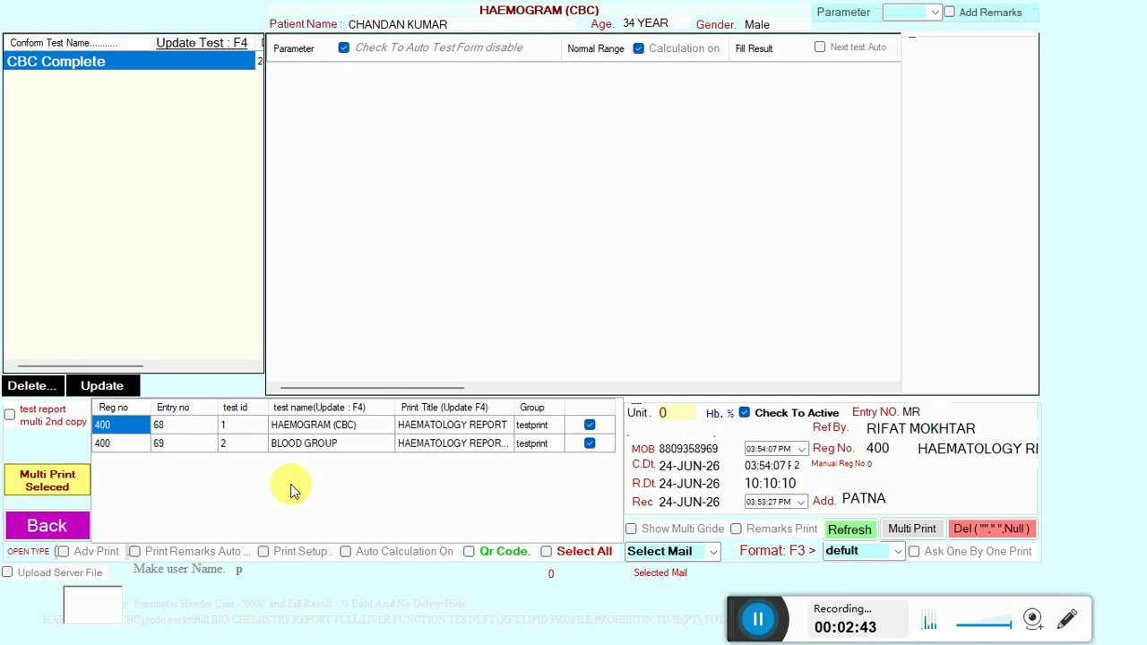
Review the saved HAEMOGRAM (CBC) and BLOOD GROUP results, ending back on the haemogram.
{"action": "left_click", "coordinate": [324, 429]}
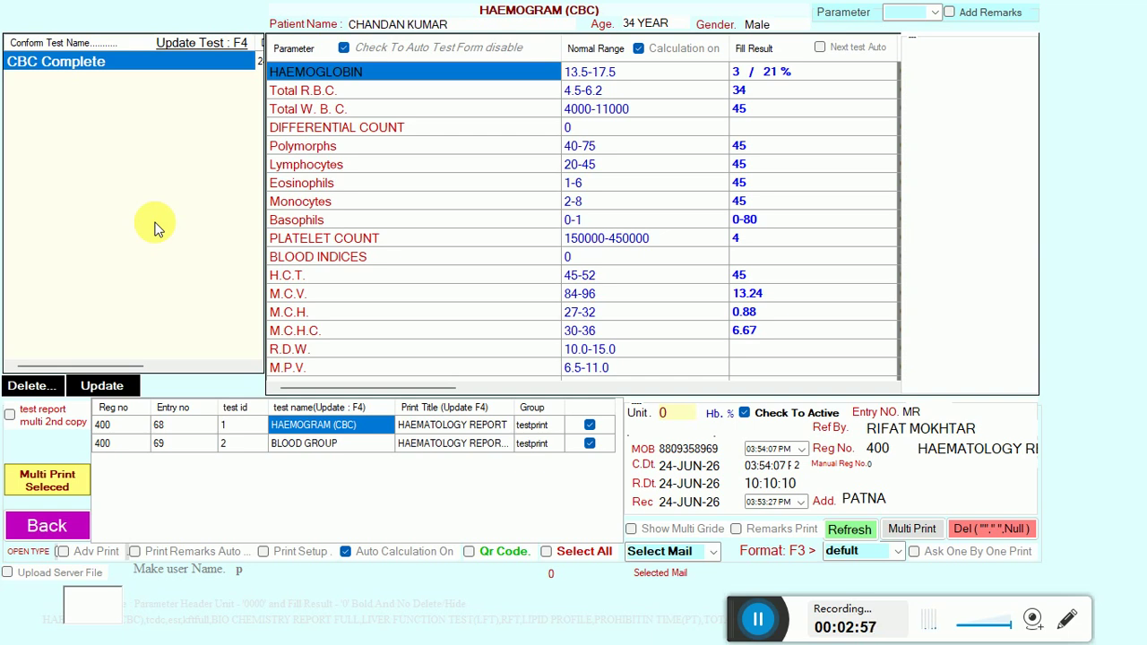
{"action": "left_click", "coordinate": [328, 443]}
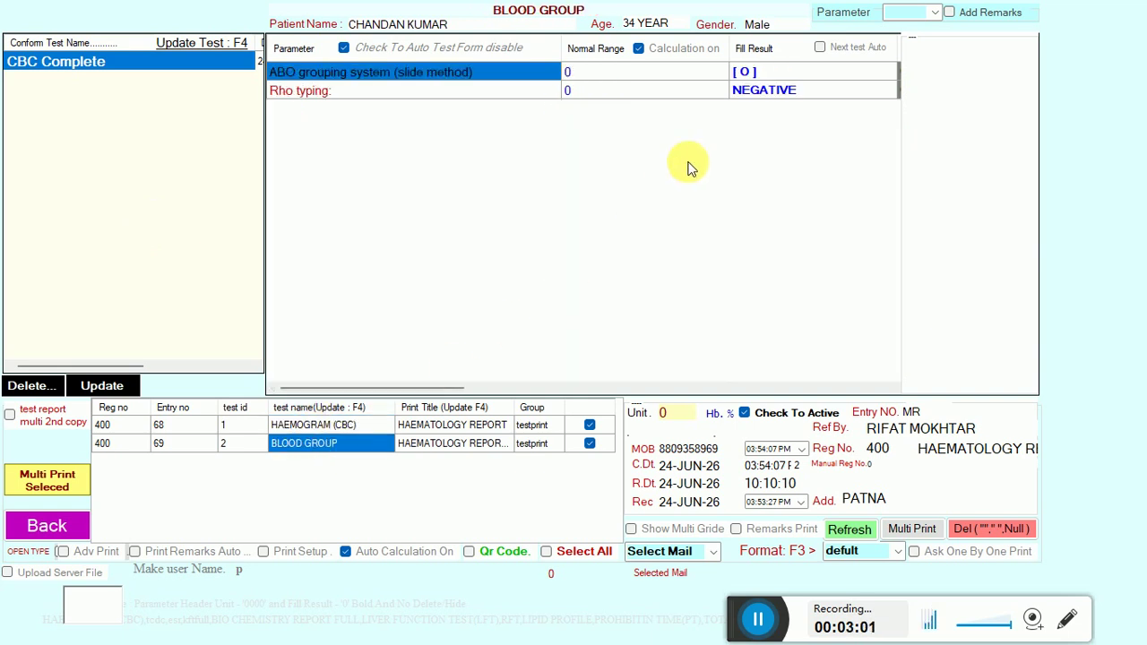
{"action": "left_click", "coordinate": [334, 426]}
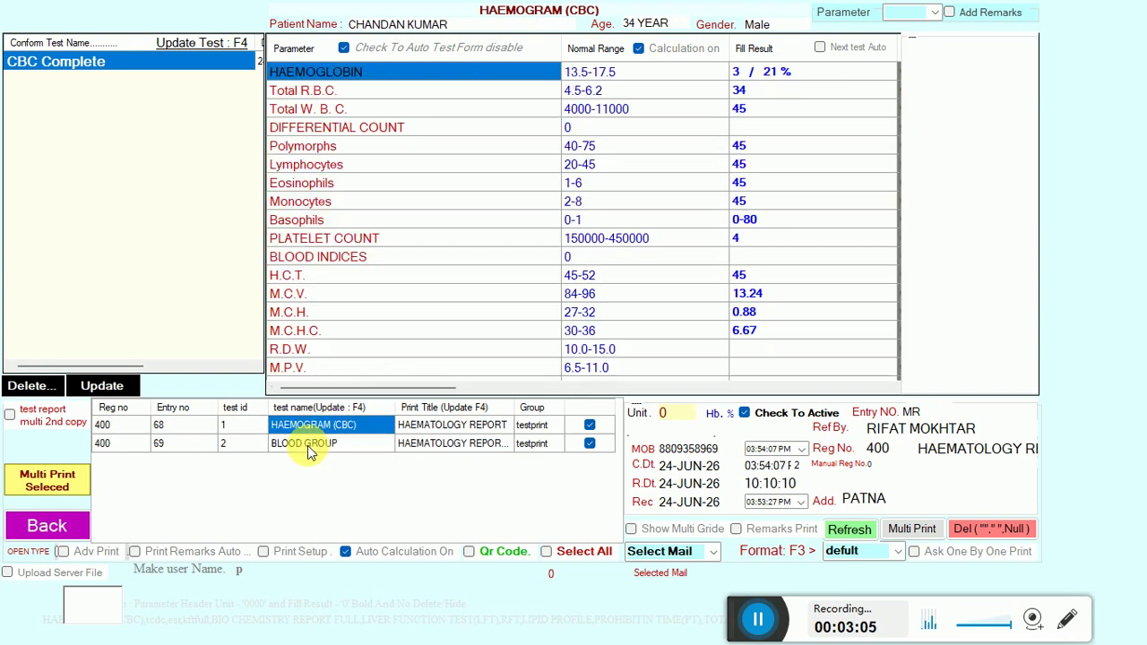
Change the saved BLOOD GROUP ABO result from O to B.
{"action": "left_click", "coordinate": [307, 445]}
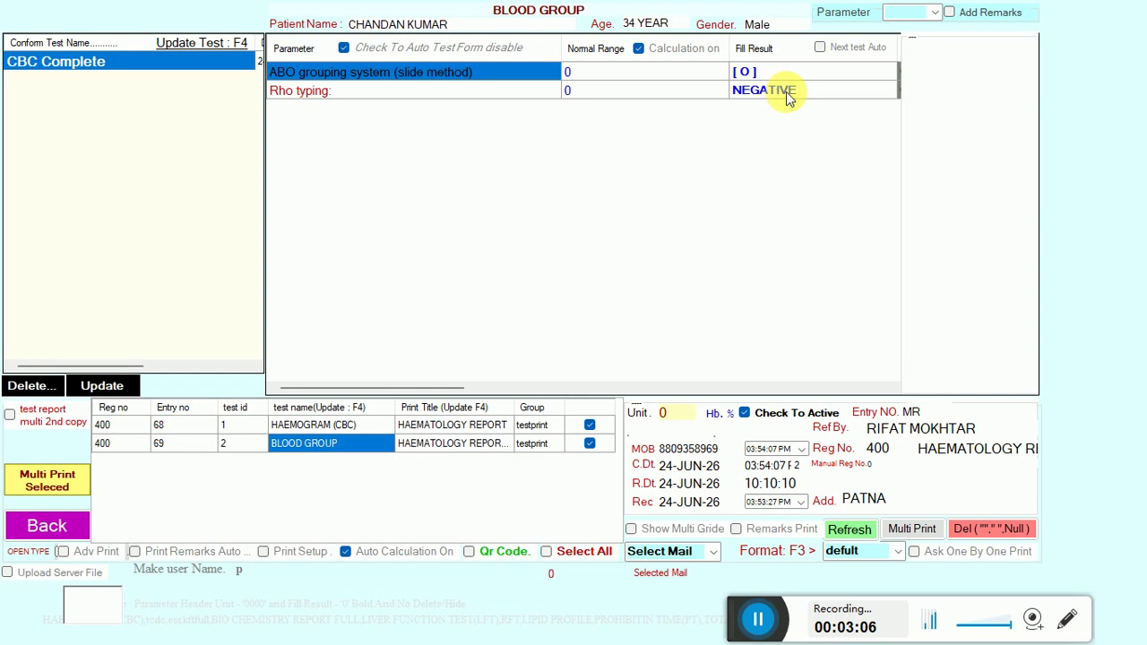
{"action": "left_click", "coordinate": [787, 95]}
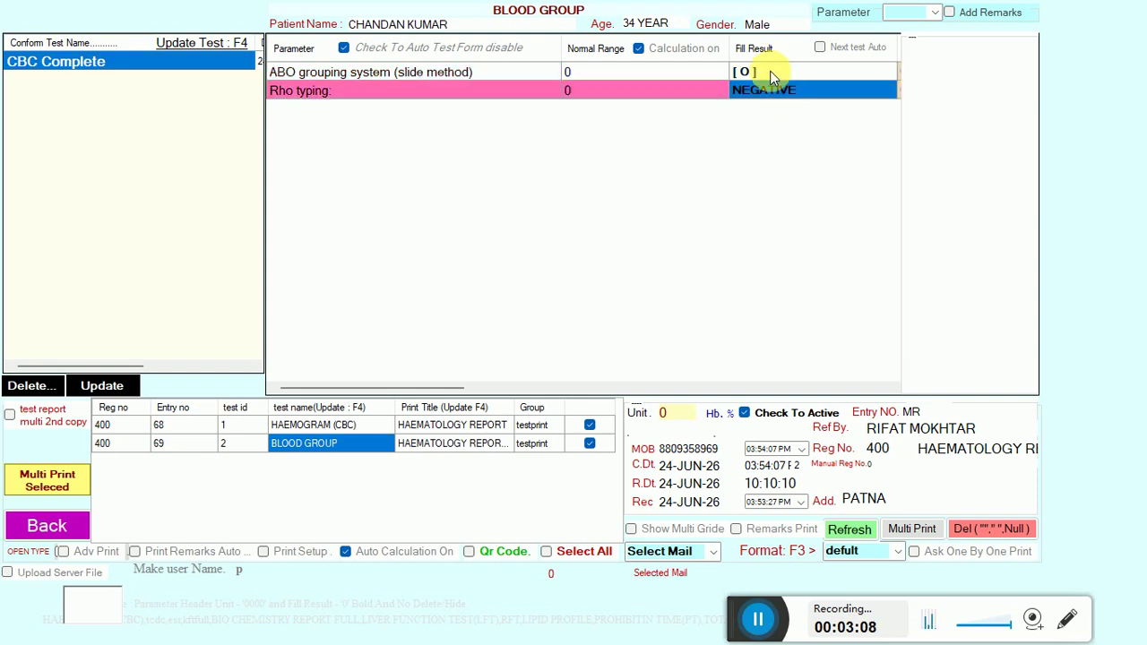
{"action": "left_click", "coordinate": [769, 72]}
{"action": "key", "text": "Return"}
{"action": "key", "text": "Down"}
{"action": "key", "text": "Return"}
{"action": "key", "text": "Return"}
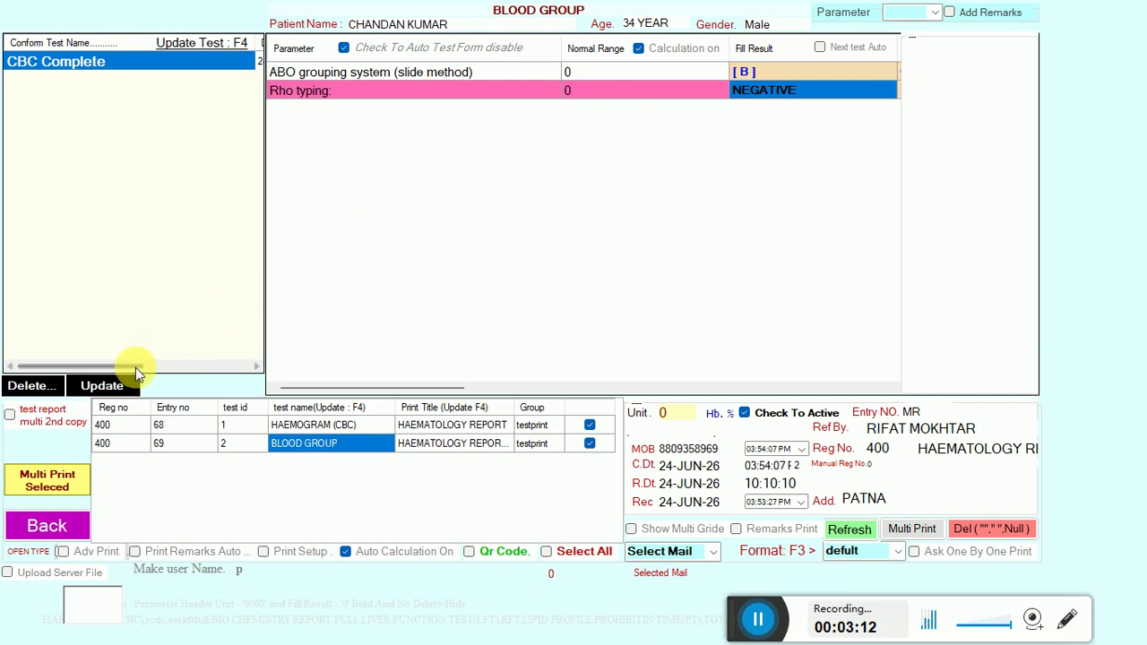
Update the blood group report and select the haemogram report for printing.
{"action": "left_click", "coordinate": [115, 388]}
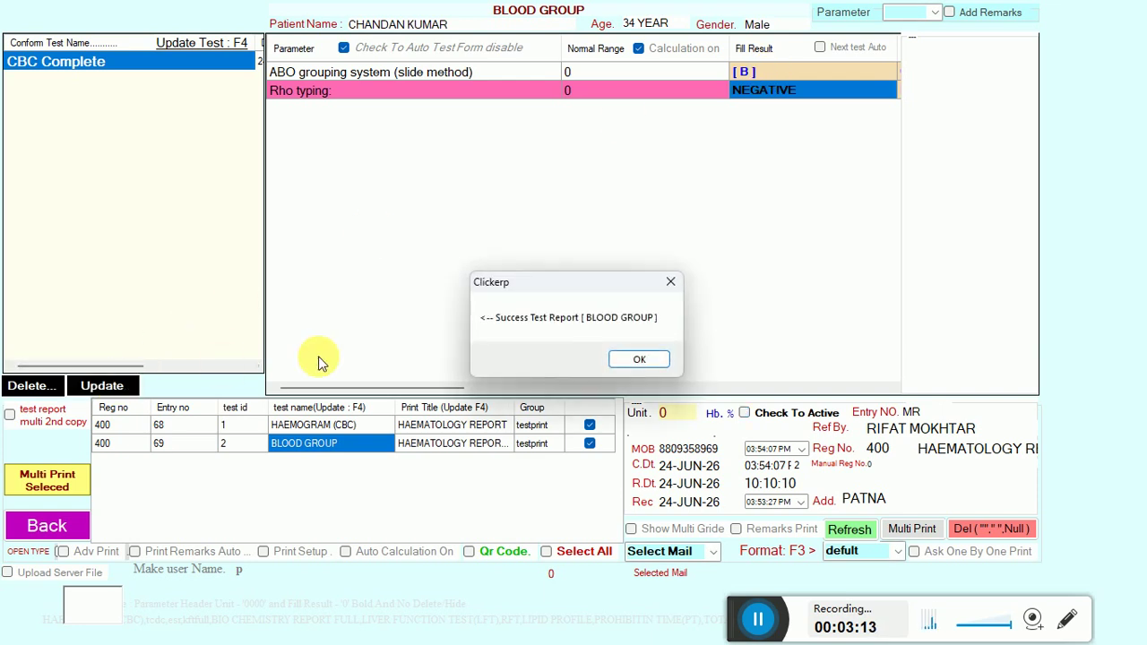
{"action": "left_click", "coordinate": [630, 360]}
{"action": "left_click", "coordinate": [757, 619]}
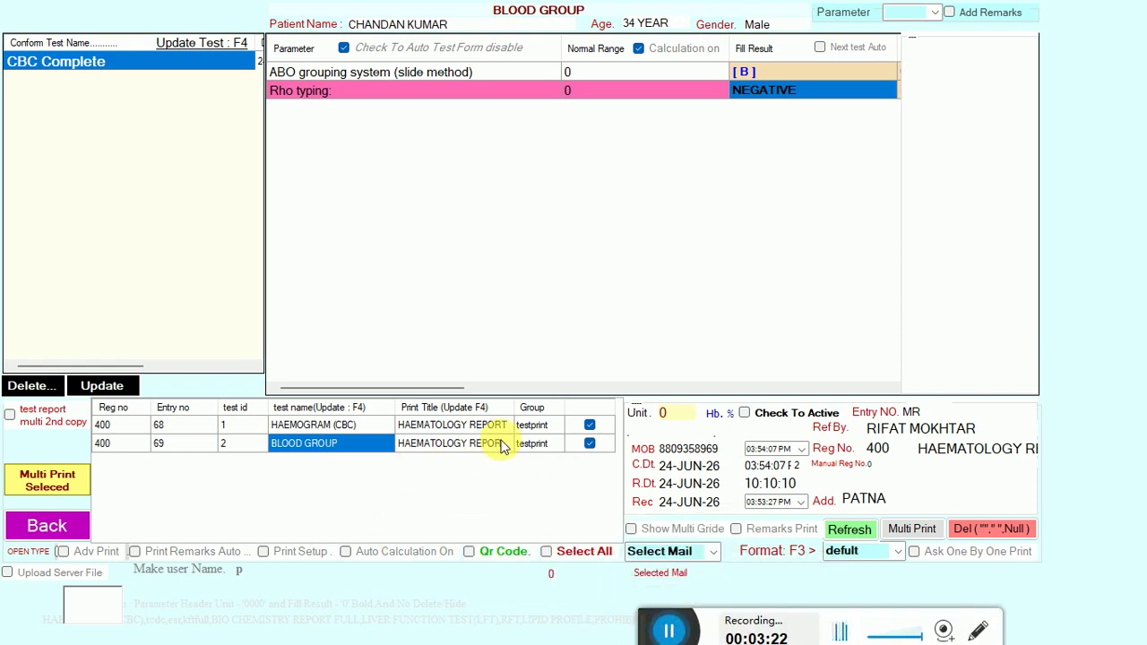
{"action": "left_click", "coordinate": [588, 426]}
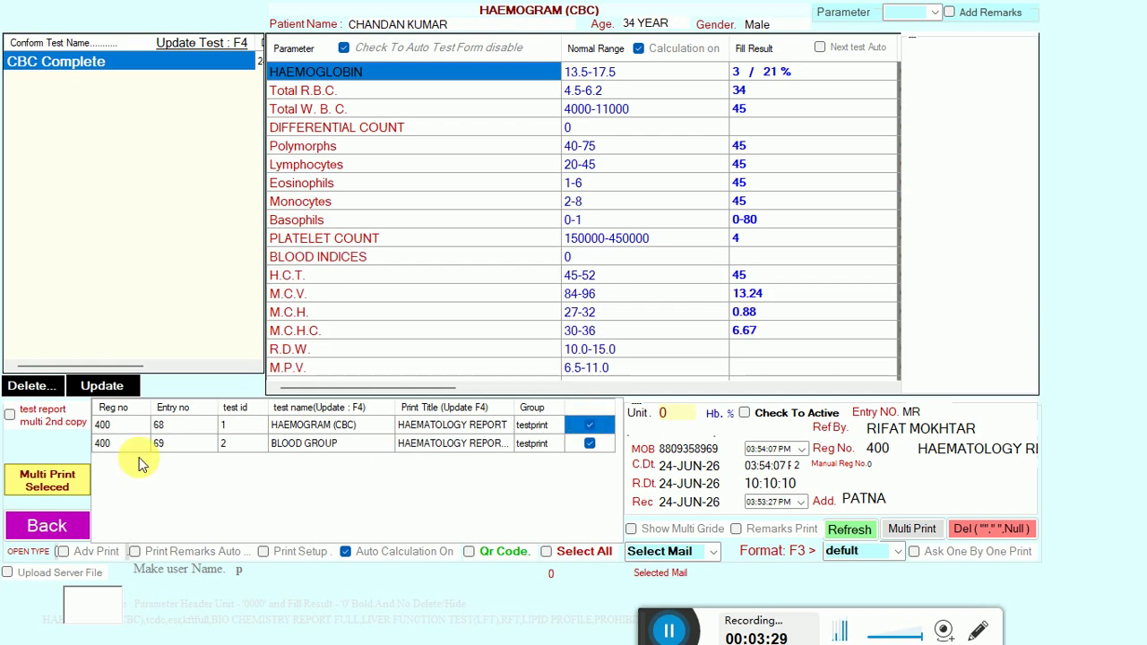
Print the selected haematology reports together and scroll through the preview.
{"action": "left_click", "coordinate": [53, 484]}
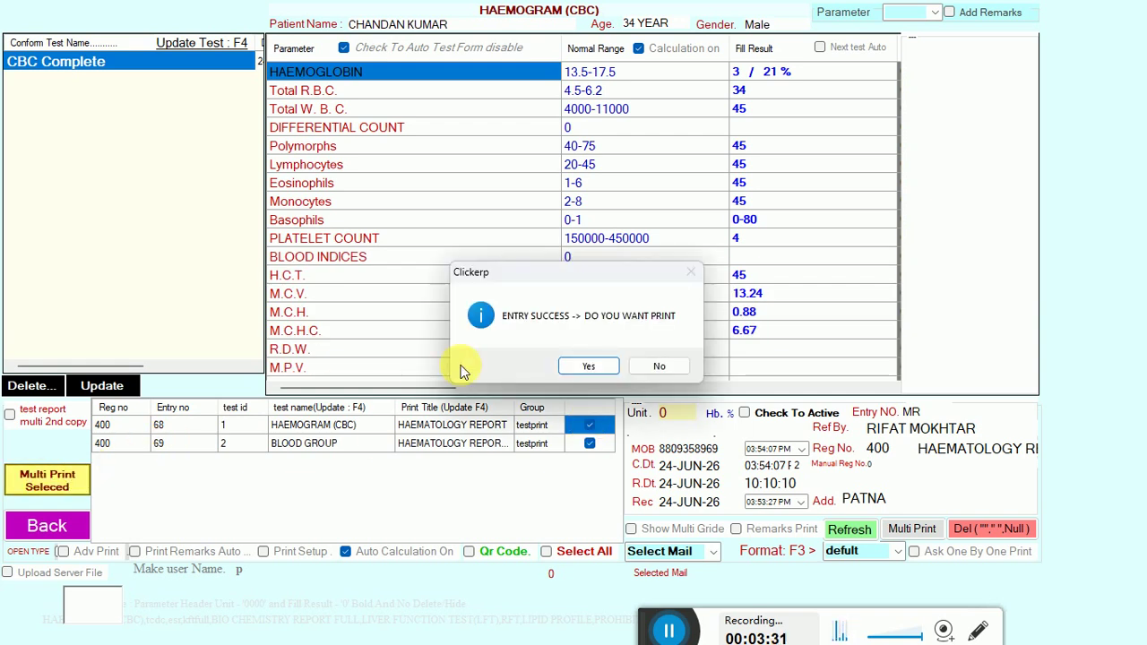
{"action": "left_click", "coordinate": [575, 367]}
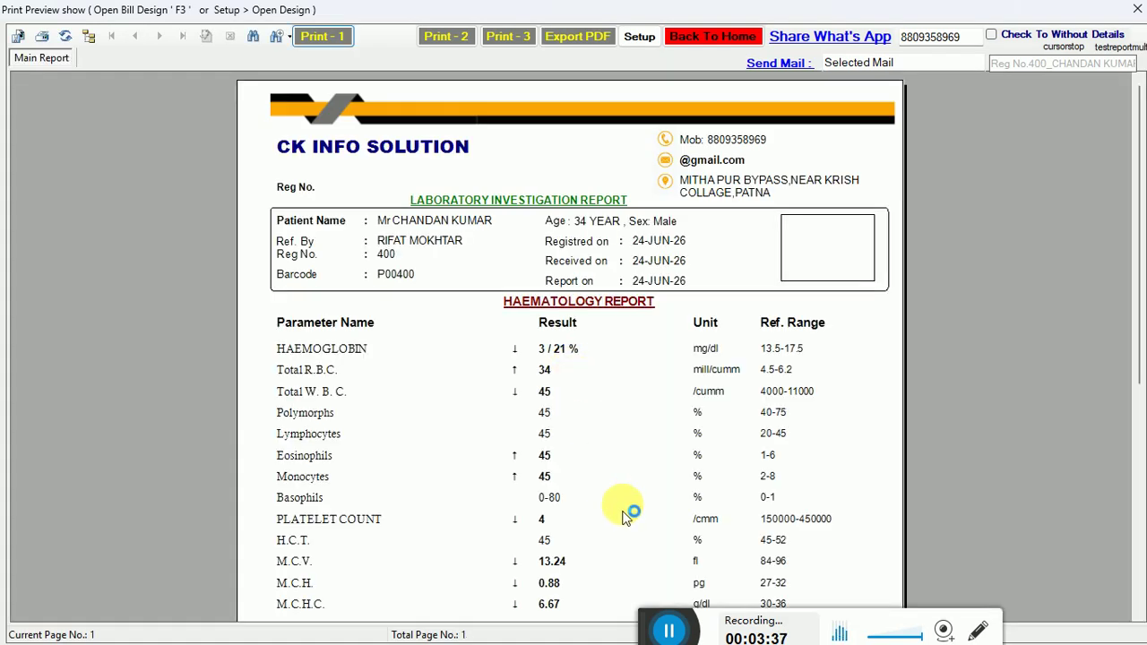
{"action": "left_click_drag", "start_coordinate": [654, 630], "coordinate": [687, 636]}
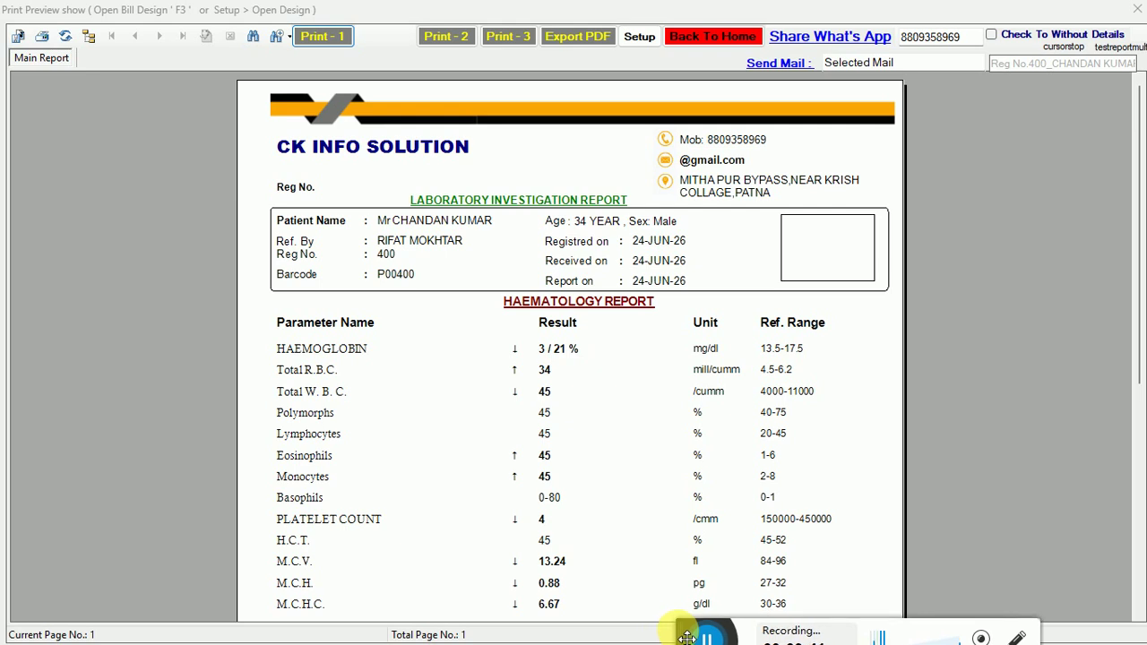
{"action": "mouse_move", "coordinate": [1129, 227]}
{"action": "left_mouse_down"}
{"action": "mouse_move", "coordinate": [1136, 502]}
{"action": "mouse_move", "coordinate": [1126, 366]}
{"action": "mouse_move", "coordinate": [1140, 240]}
{"action": "left_mouse_up"}
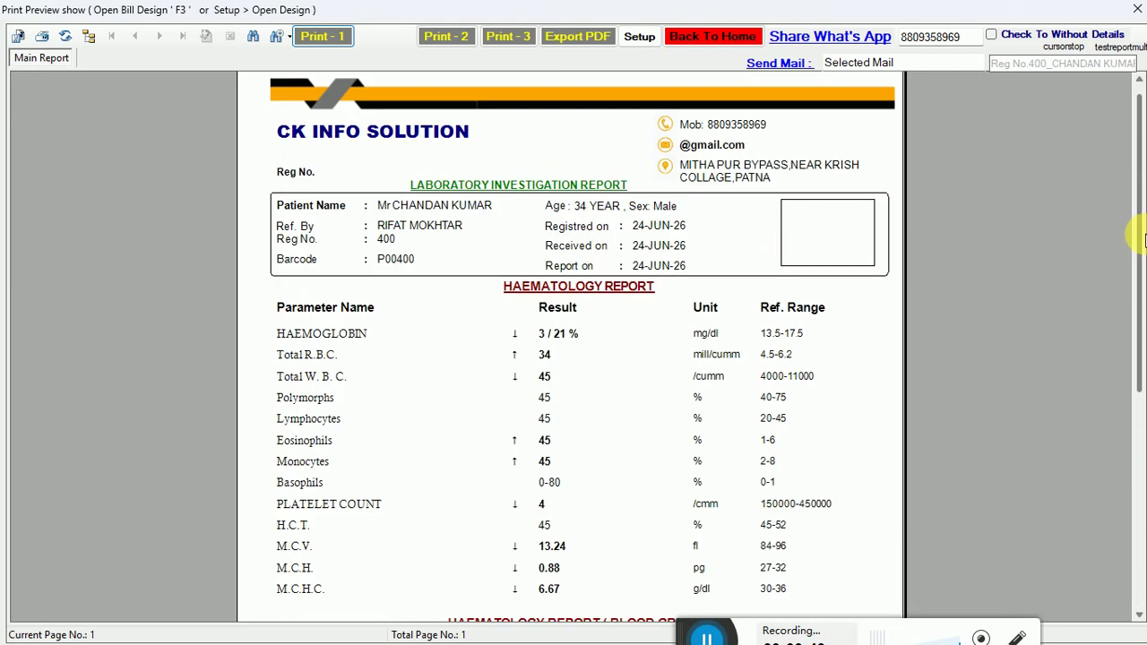
Snip the report header and results area, then return to the entry window.
{"action": "key", "text": "super+shift+s"}
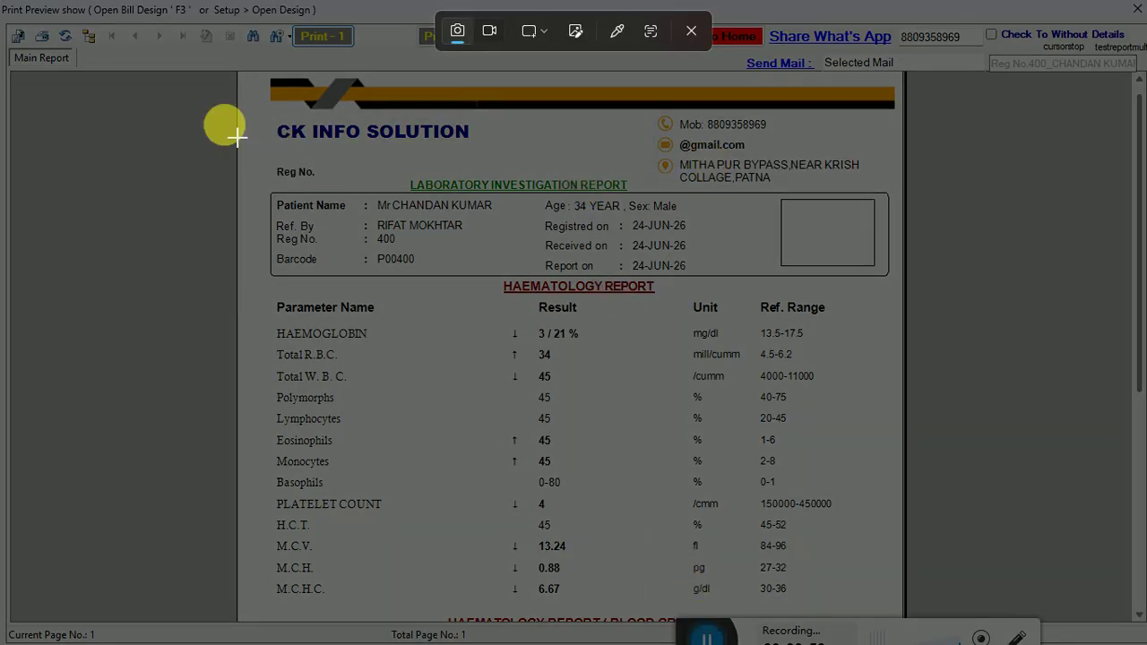
{"action": "left_click_drag", "start_coordinate": [1, 1], "coordinate": [950, 613]}
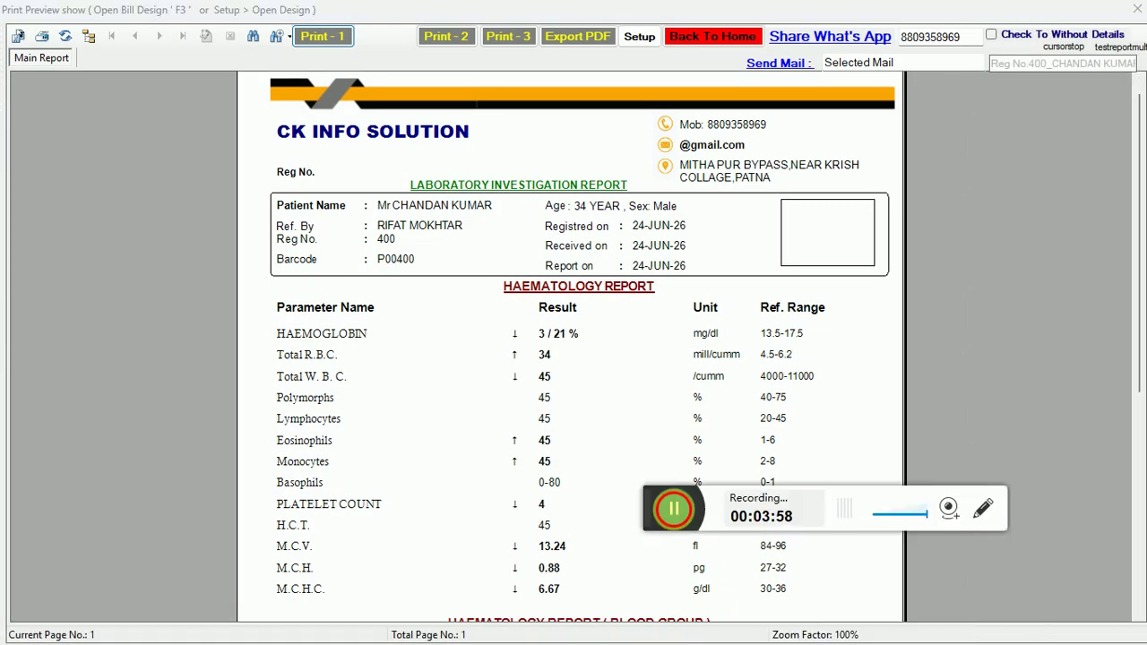
{"action": "left_click", "coordinate": [833, 235]}
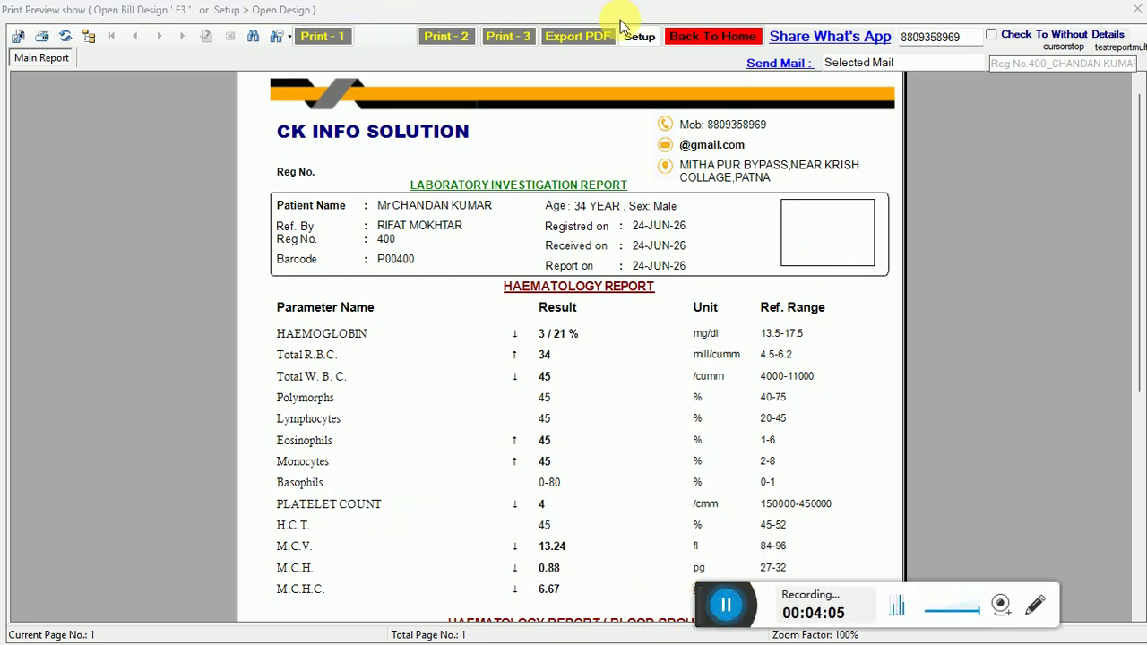
{"action": "left_click", "coordinate": [708, 36]}
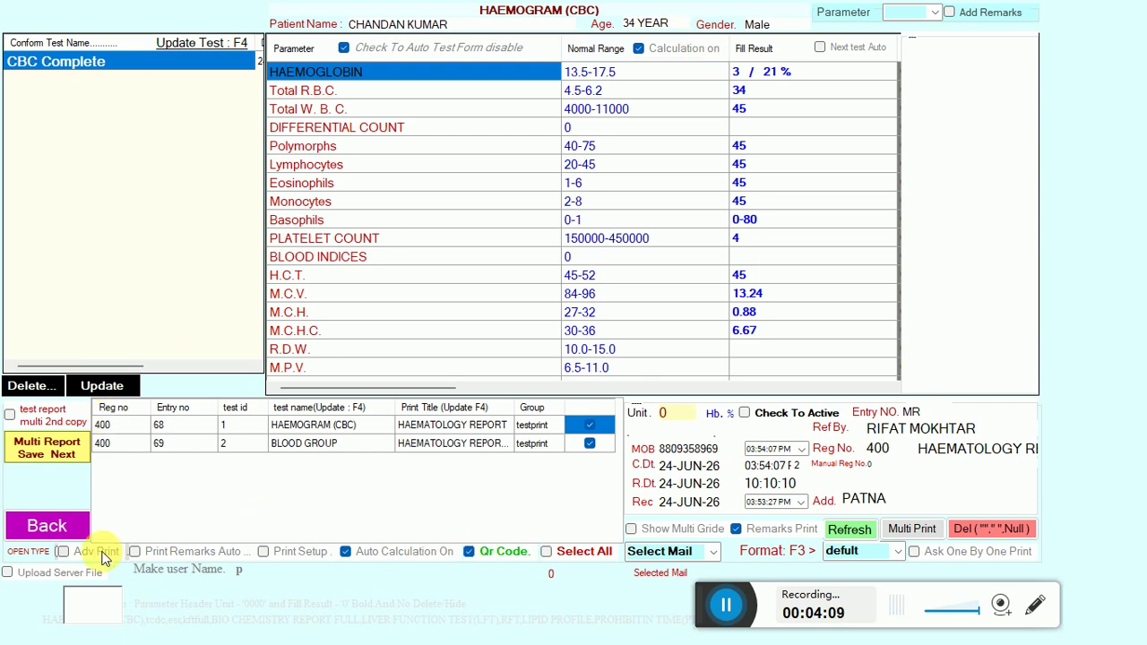
Enable server upload, save the haemogram results and print the saved reports.
{"action": "left_click", "coordinate": [41, 573]}
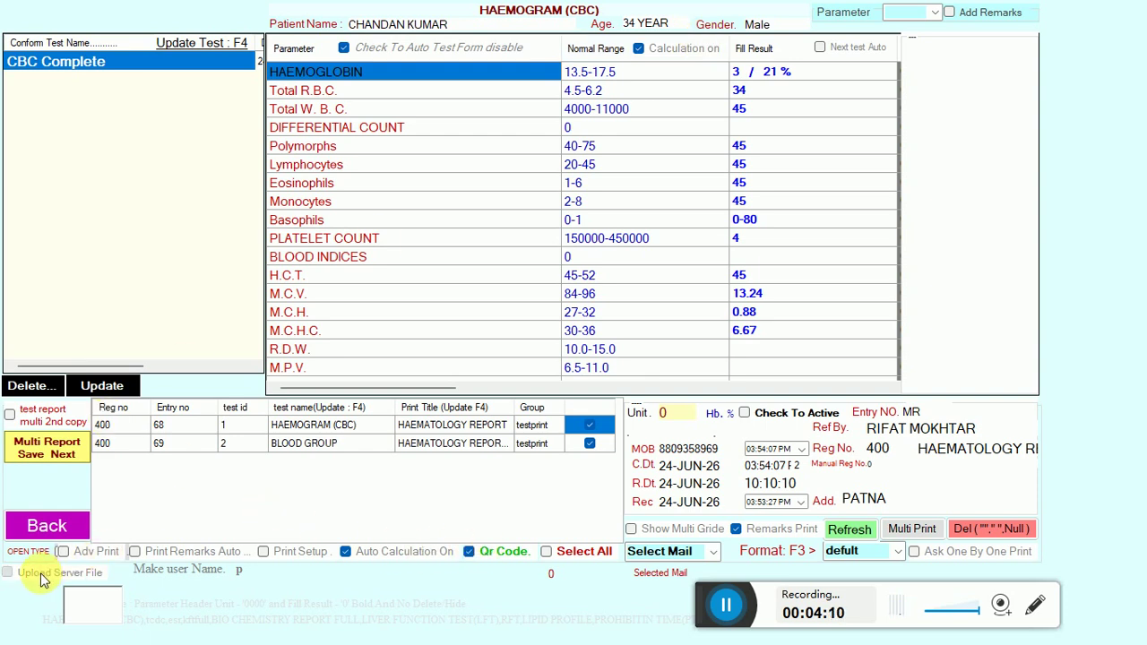
{"action": "left_click", "coordinate": [58, 442]}
{"action": "left_click", "coordinate": [59, 481]}
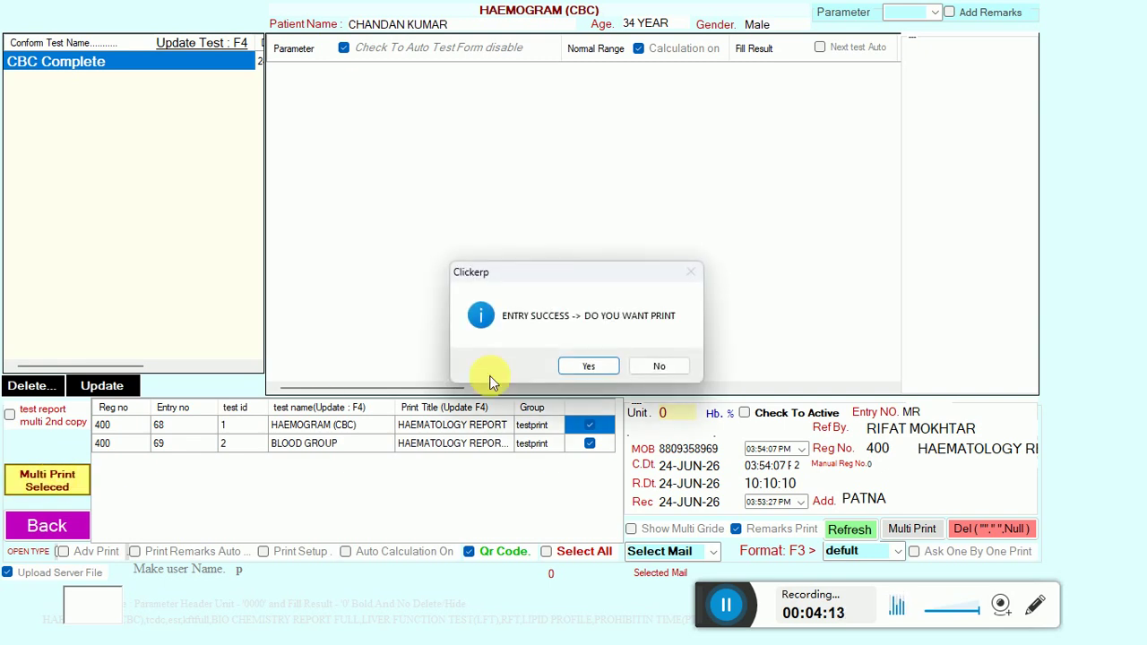
{"action": "left_click", "coordinate": [602, 363]}
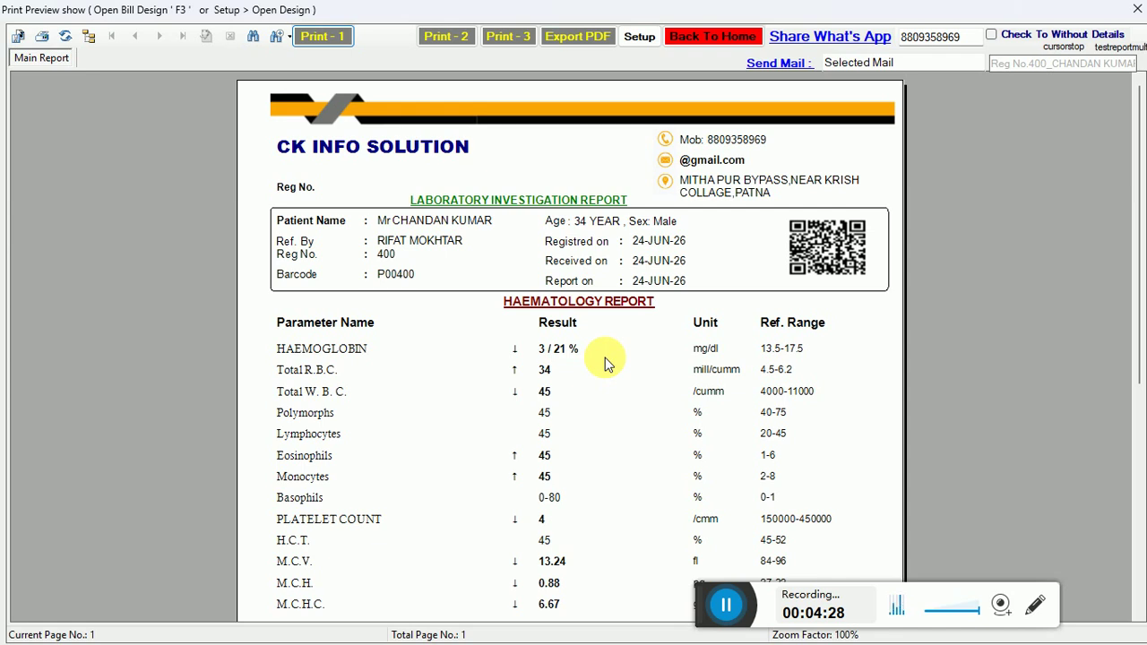
Inspect the haemoglobin, RBC, WBC and Polymorphs results in the print preview, then close it.
{"action": "left_click", "coordinate": [520, 351]}
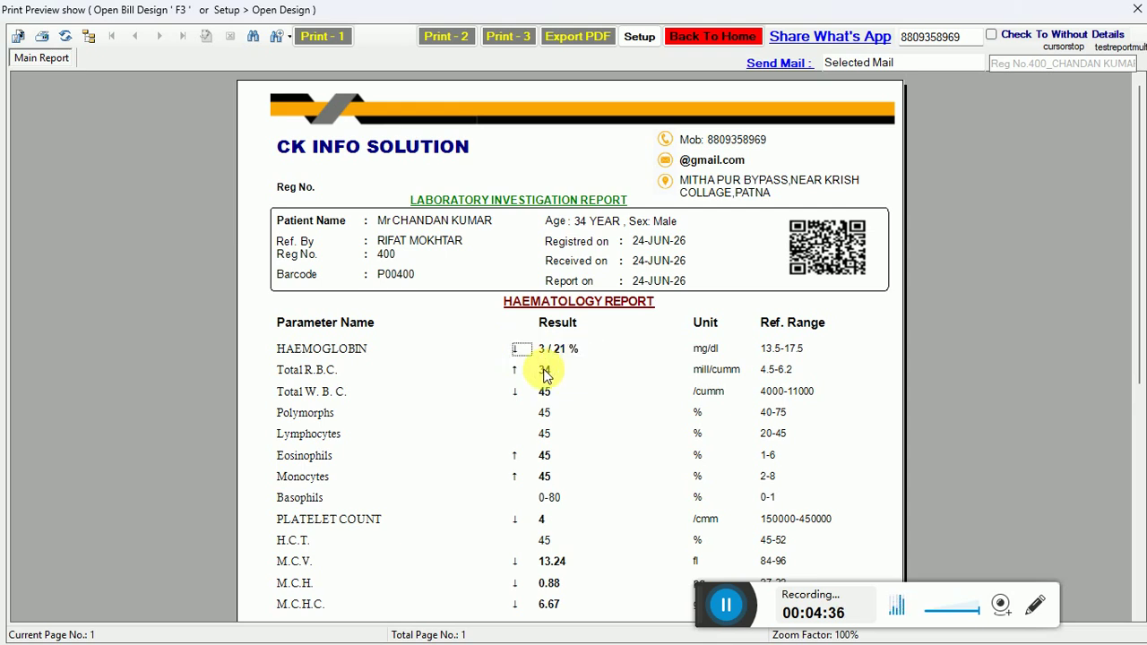
{"action": "left_click", "coordinate": [512, 371]}
{"action": "left_click", "coordinate": [543, 395]}
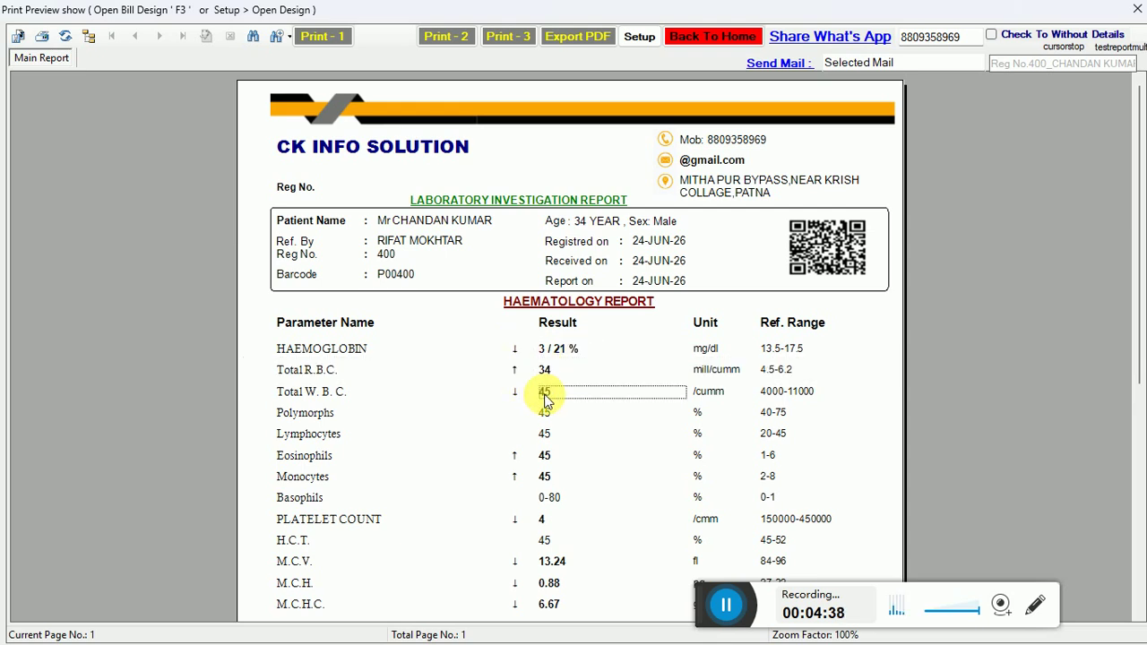
{"action": "left_click", "coordinate": [544, 421]}
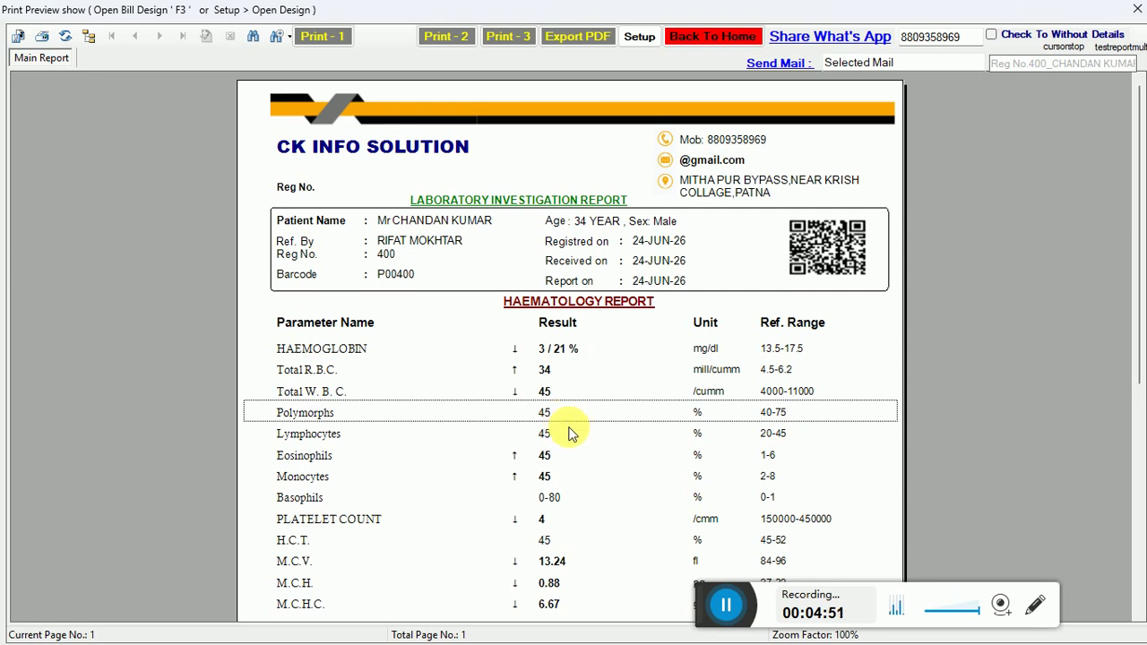
{"action": "left_click", "coordinate": [727, 608]}
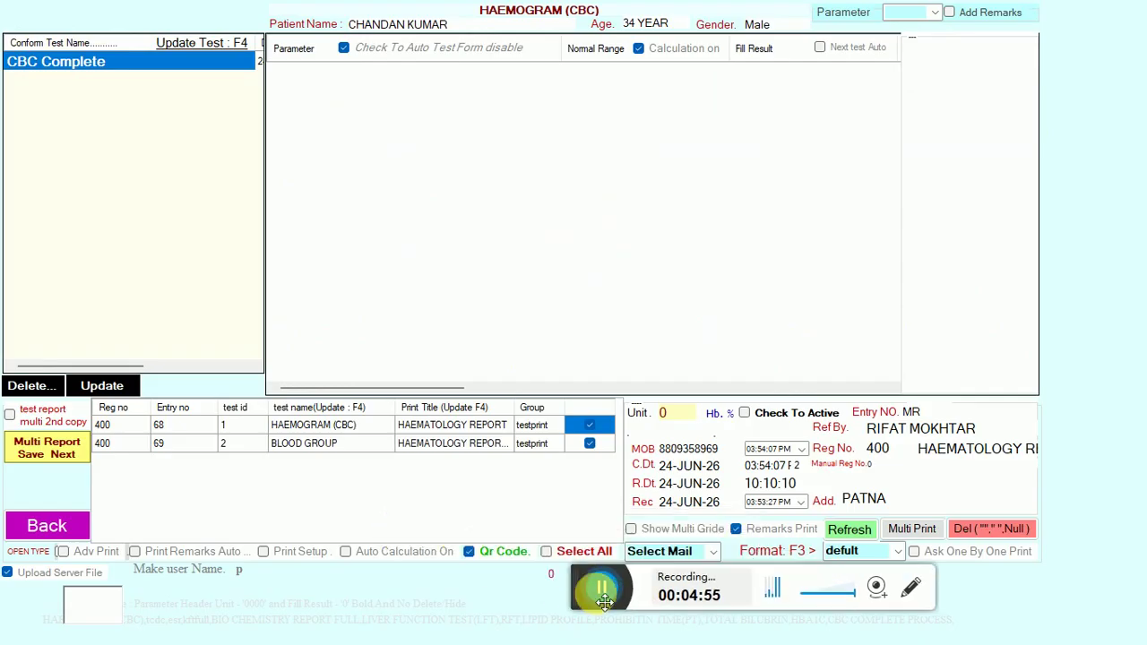
Leave the test result form for the main screen and start a new patient entry.
{"action": "left_click", "coordinate": [54, 536]}
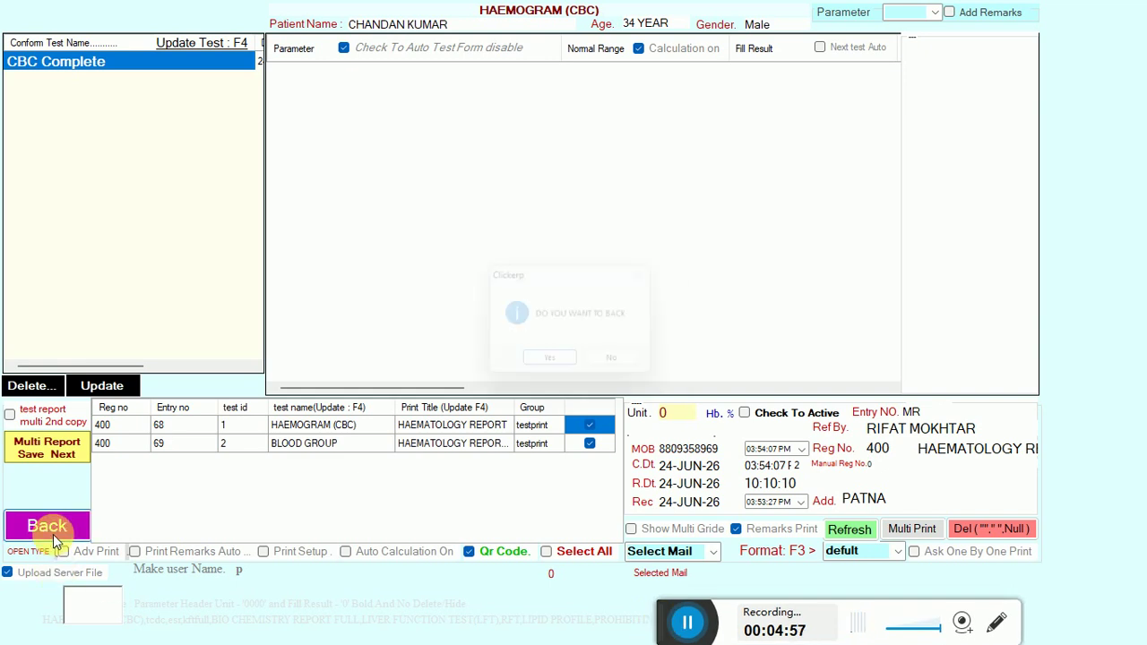
{"action": "left_click", "coordinate": [558, 371]}
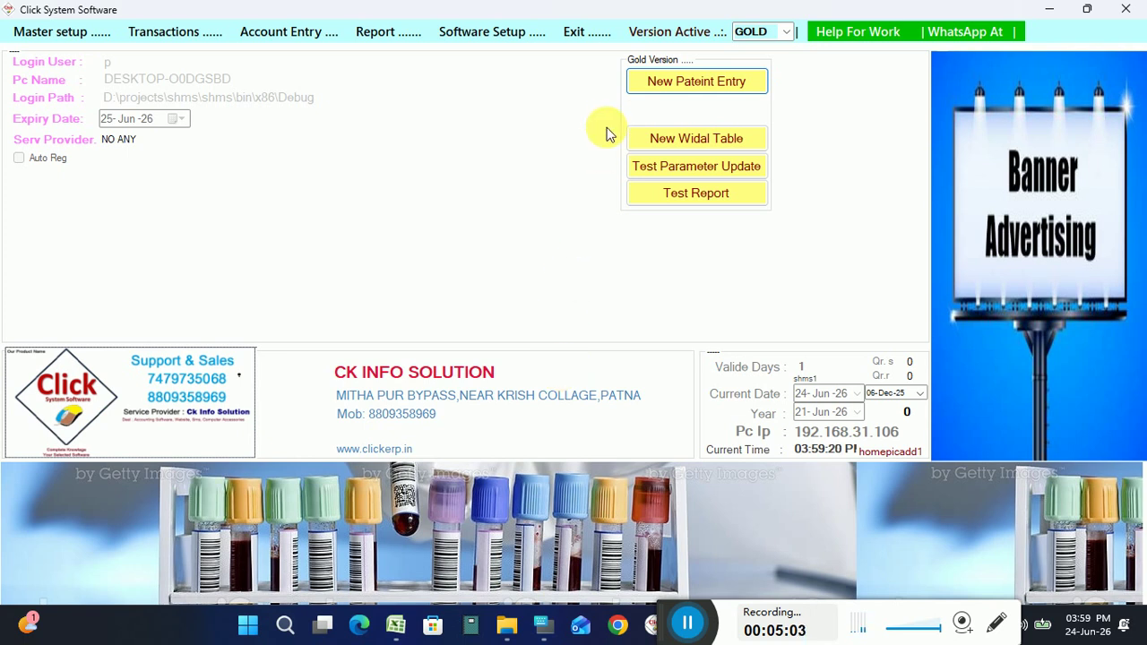
{"action": "left_click", "coordinate": [673, 94]}
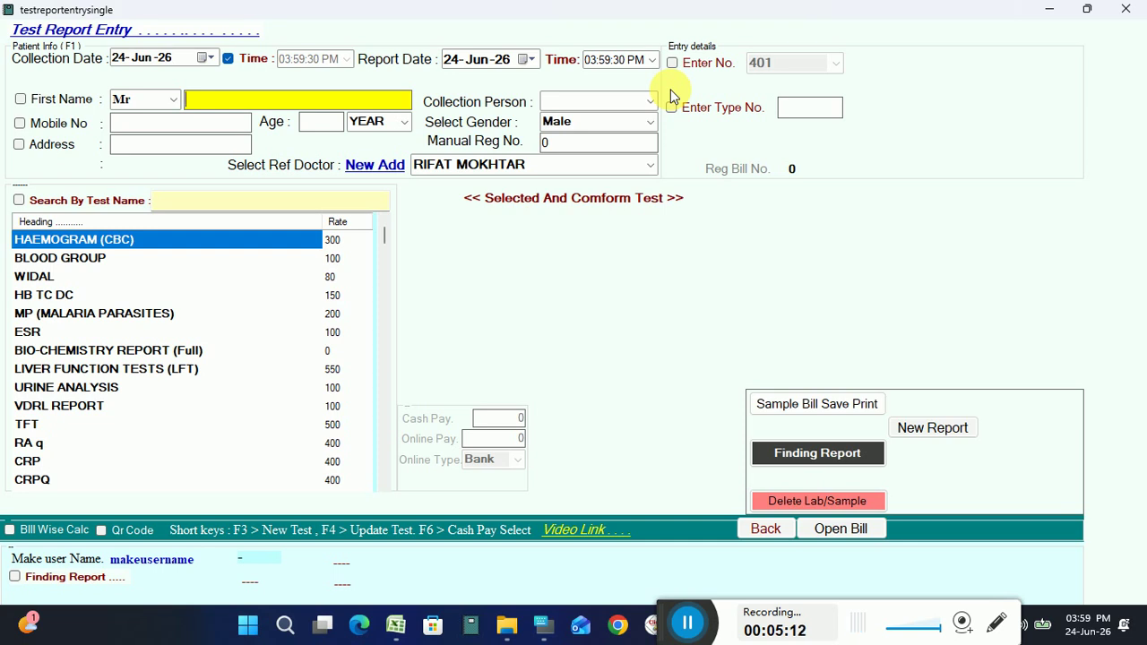
Enter the patient's first name and age 23, and add the KFTfull test for a 900 total.
{"action": "type", "text": "ch"}
{"action": "key", "text": "BackSpace"}
{"action": "type", "text": "k"}
{"action": "key", "text": "Return"}
{"action": "key", "text": "Return"}
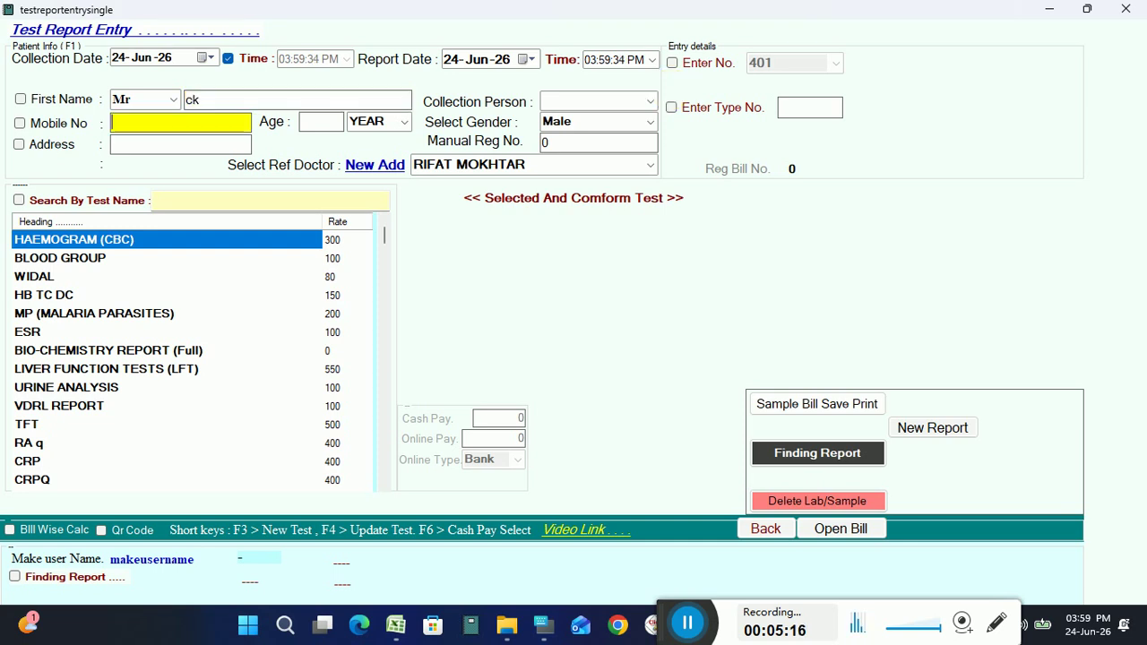
{"action": "type", "text": "23"}
{"action": "key", "text": "Return"}
{"action": "key", "text": "Return"}
{"action": "key", "text": "Return"}
{"action": "key", "text": "Return"}
{"action": "key", "text": "Return"}
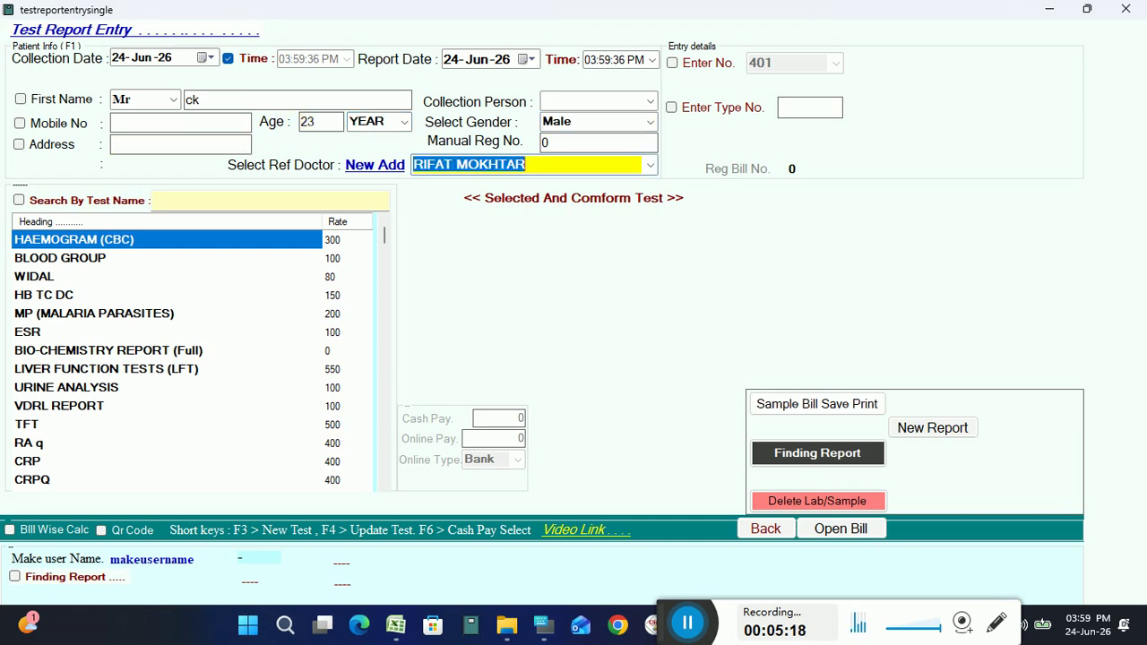
{"action": "type", "text": "bloo"}
{"action": "key", "text": "BackSpace"}
{"action": "key", "text": "BackSpace"}
{"action": "key", "text": "BackSpace"}
{"action": "key", "text": "BackSpace"}
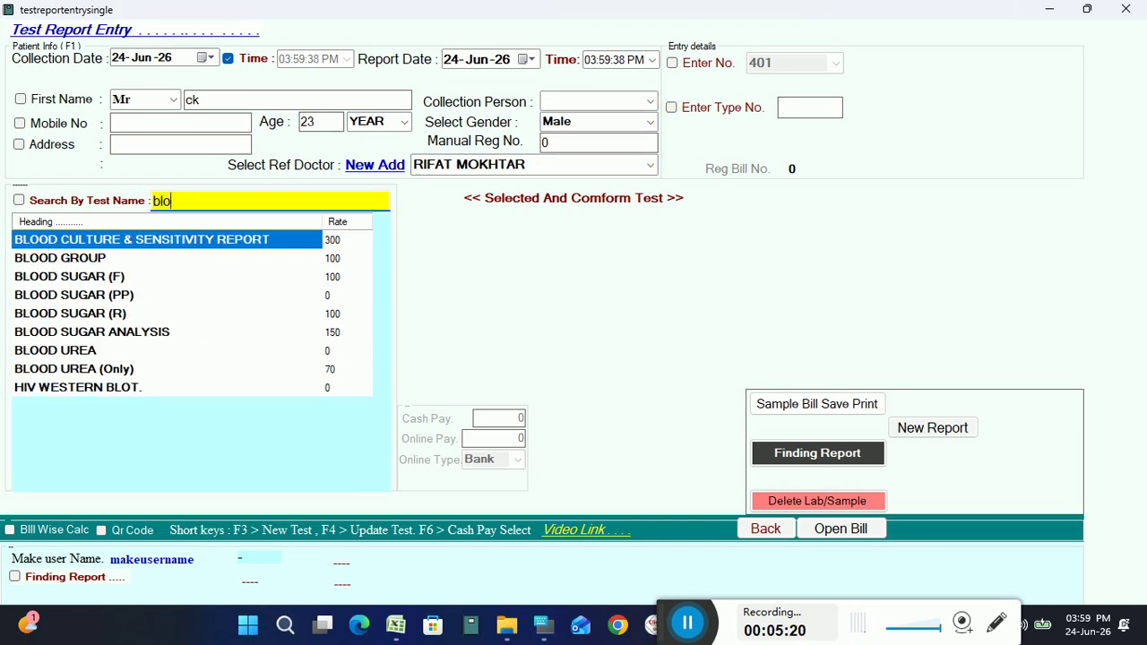
{"action": "type", "text": "kft"}
{"action": "key", "text": "Return"}
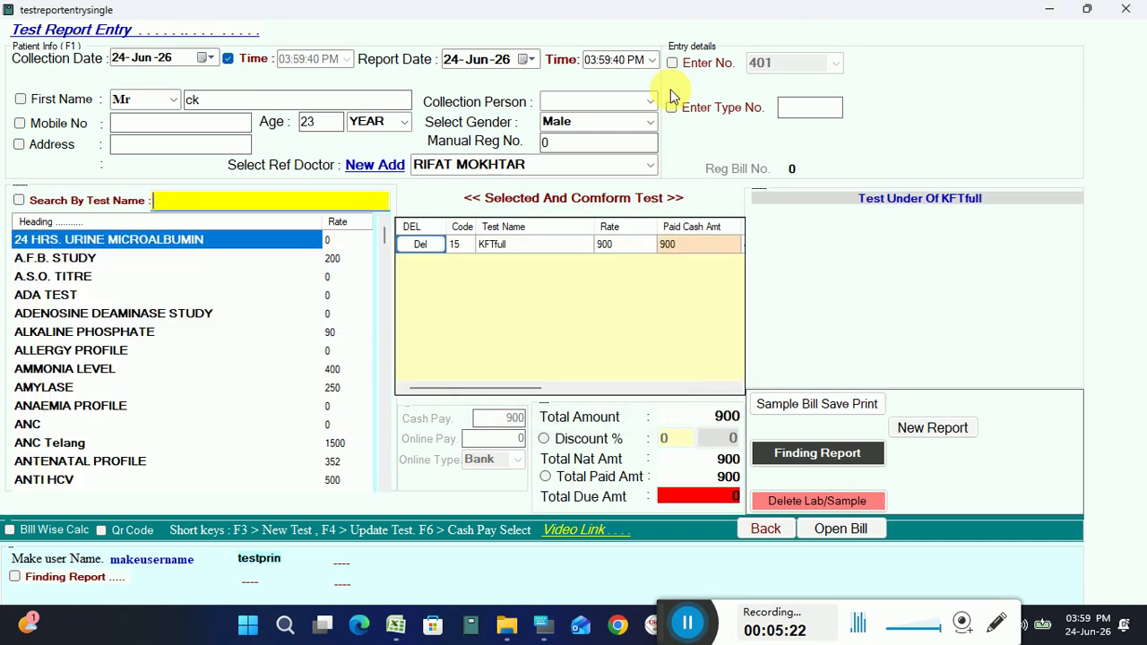
Save and print the 900 KFTfull sample bill, close the preview and go back home.
{"action": "left_click", "coordinate": [854, 409]}
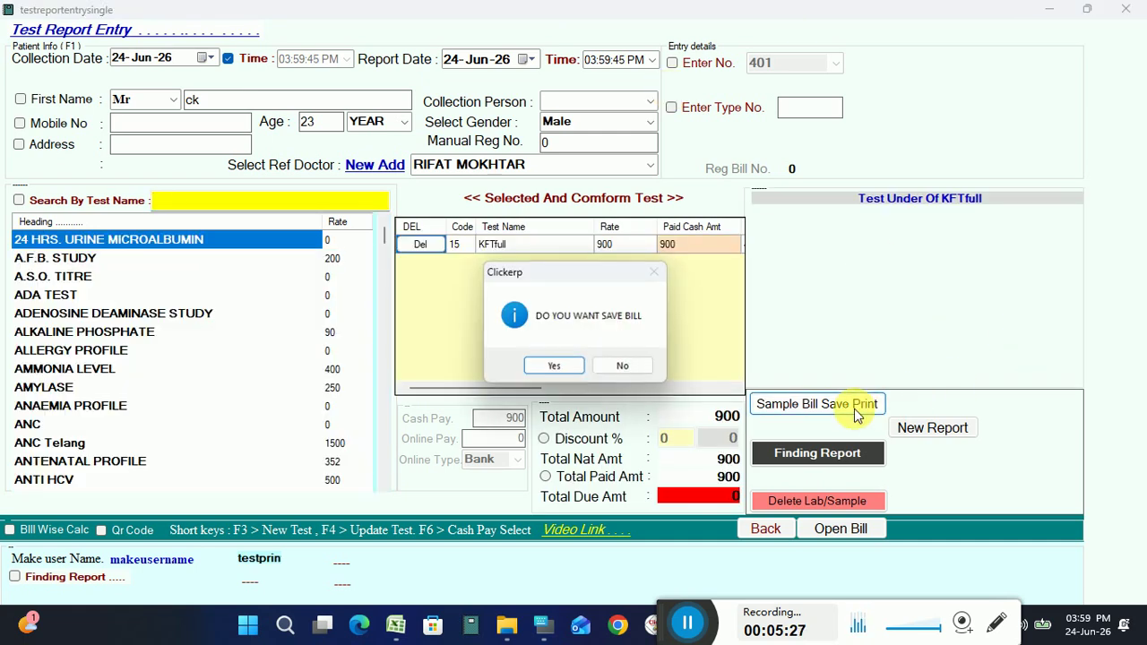
{"action": "left_click", "coordinate": [562, 367]}
{"action": "left_click", "coordinate": [562, 367]}
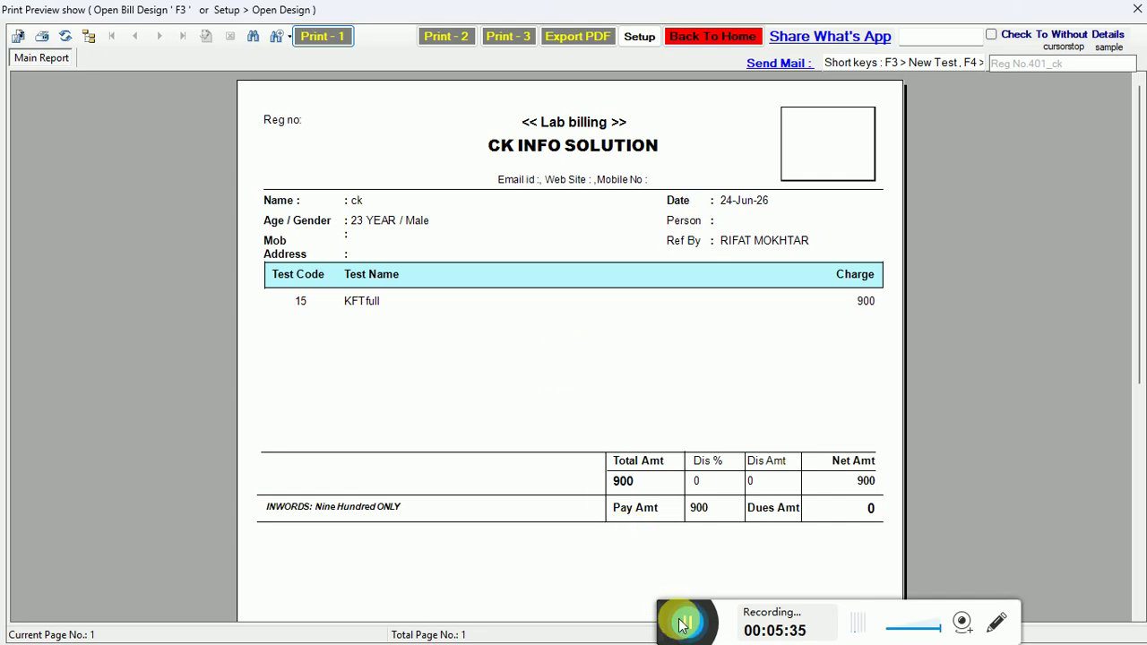
{"action": "left_click", "coordinate": [687, 620]}
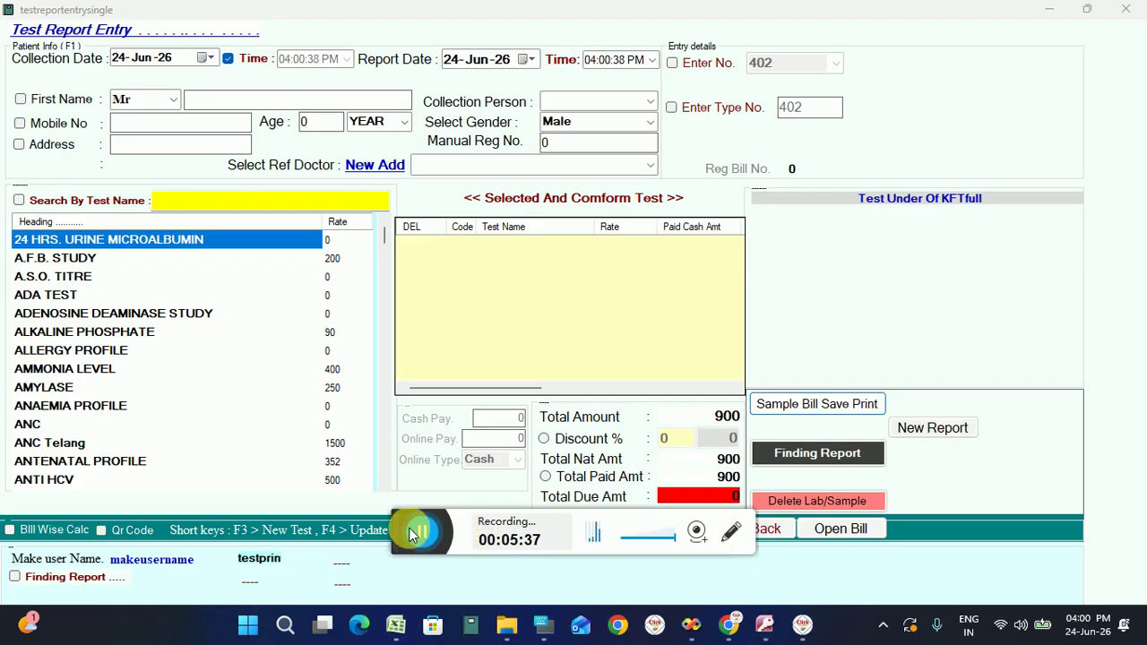
{"action": "left_click_drag", "start_coordinate": [408, 536], "coordinate": [726, 596]}
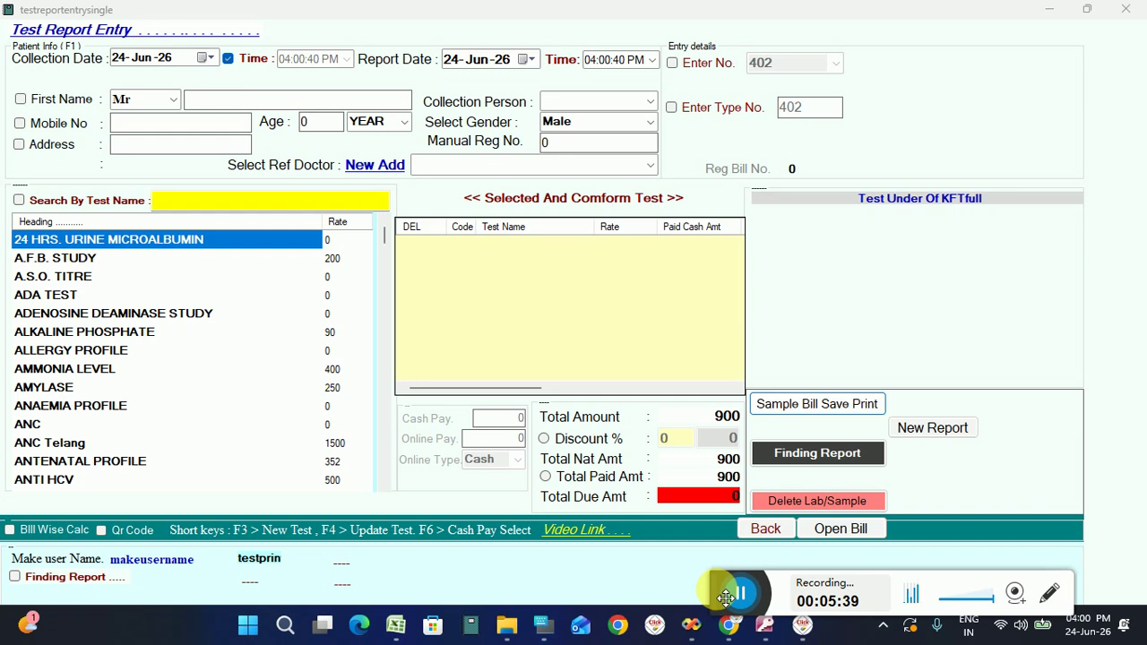
{"action": "left_click", "coordinate": [762, 533]}
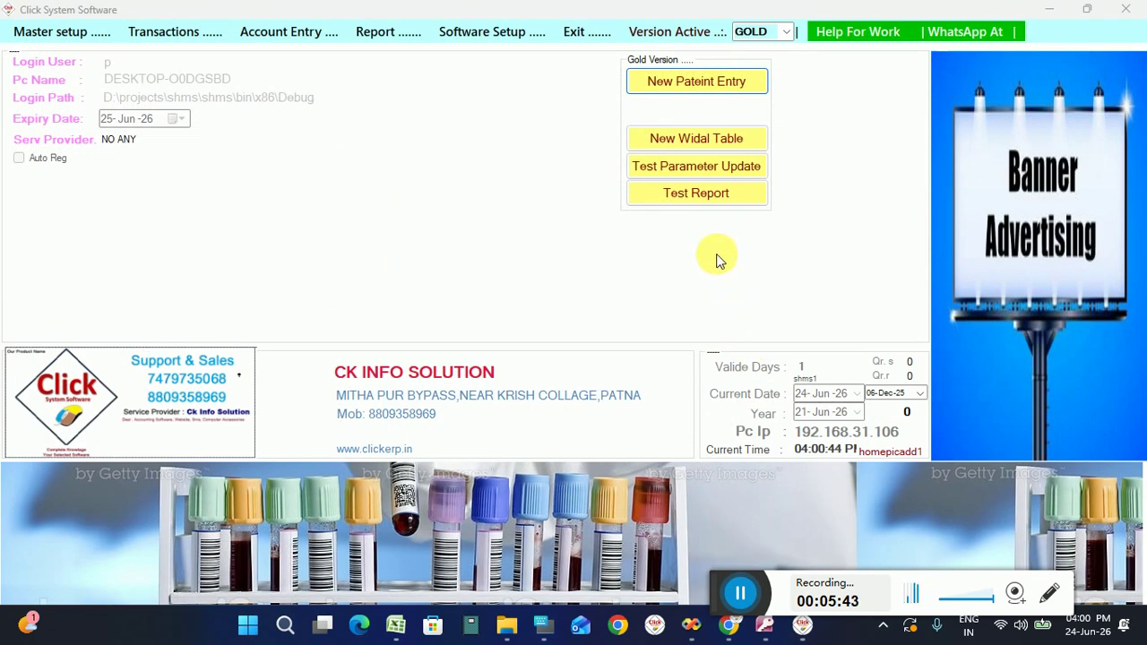
Open the patient test report list and filter it by a referring doctor.
{"action": "left_click", "coordinate": [693, 195]}
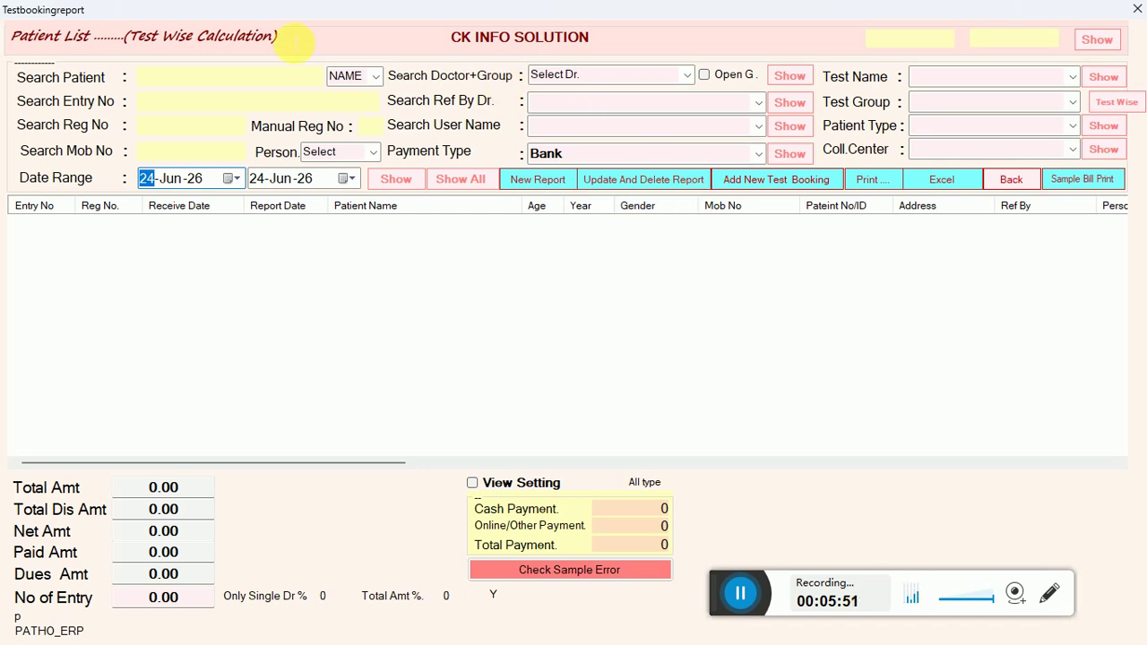
{"action": "left_click", "coordinate": [207, 84]}
{"action": "left_click", "coordinate": [203, 101]}
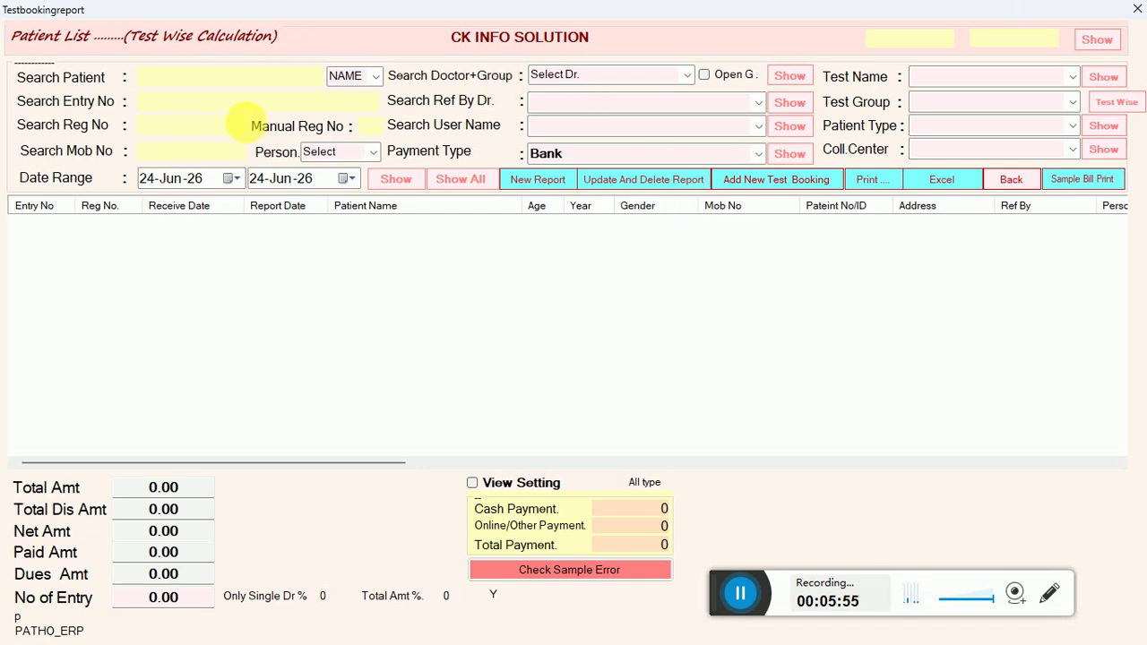
{"action": "left_click", "coordinate": [567, 108]}
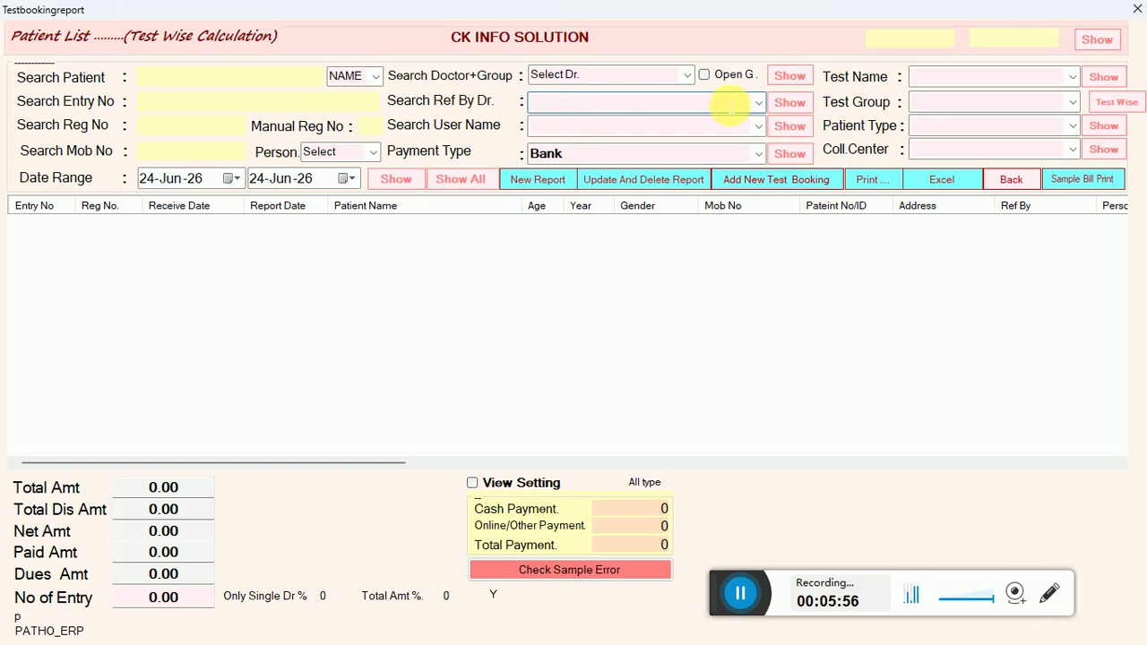
{"action": "left_click", "coordinate": [759, 103]}
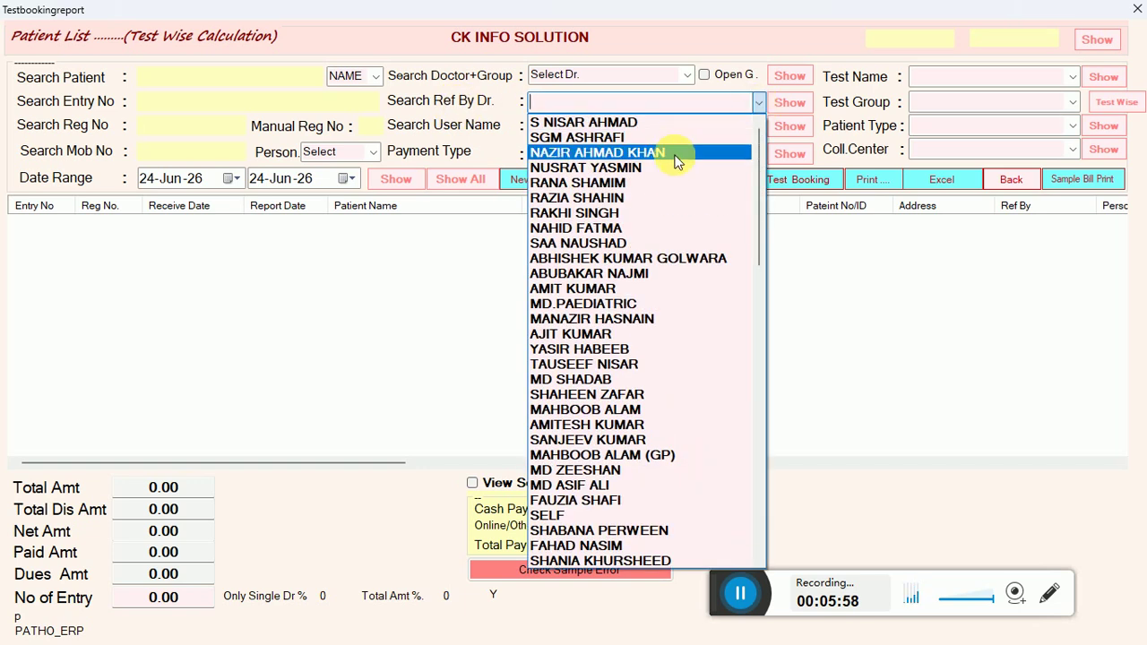
{"action": "left_click", "coordinate": [677, 154]}
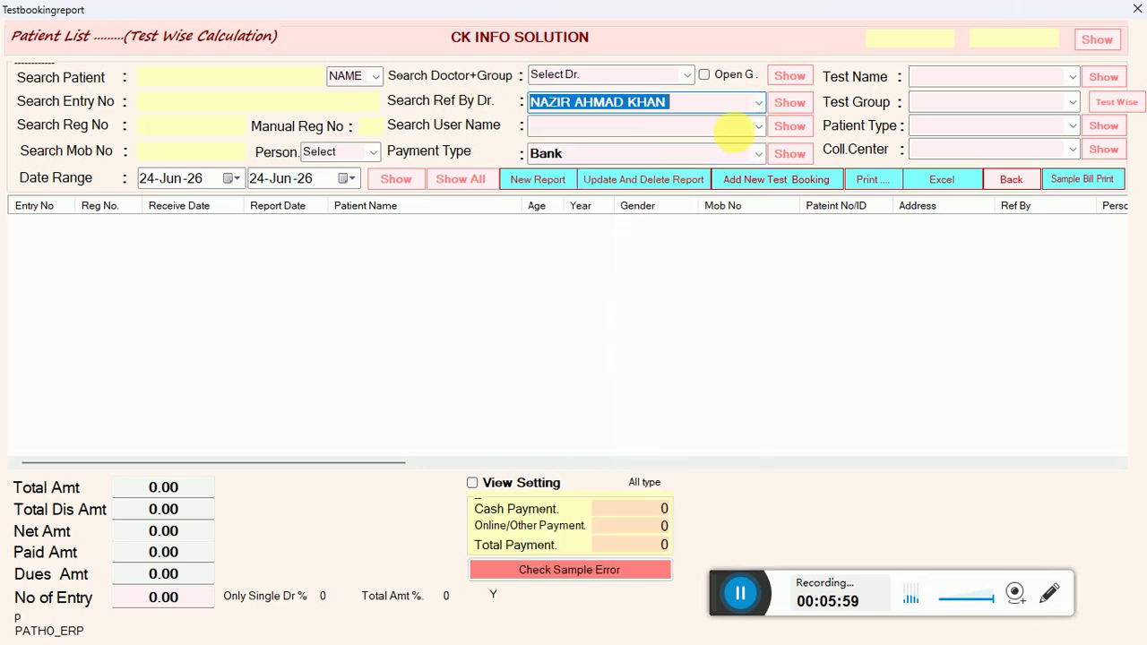
Change the start date's year and month and refresh the doctor's patient list.
{"action": "left_click", "coordinate": [199, 180]}
{"action": "type", "text": "1"}
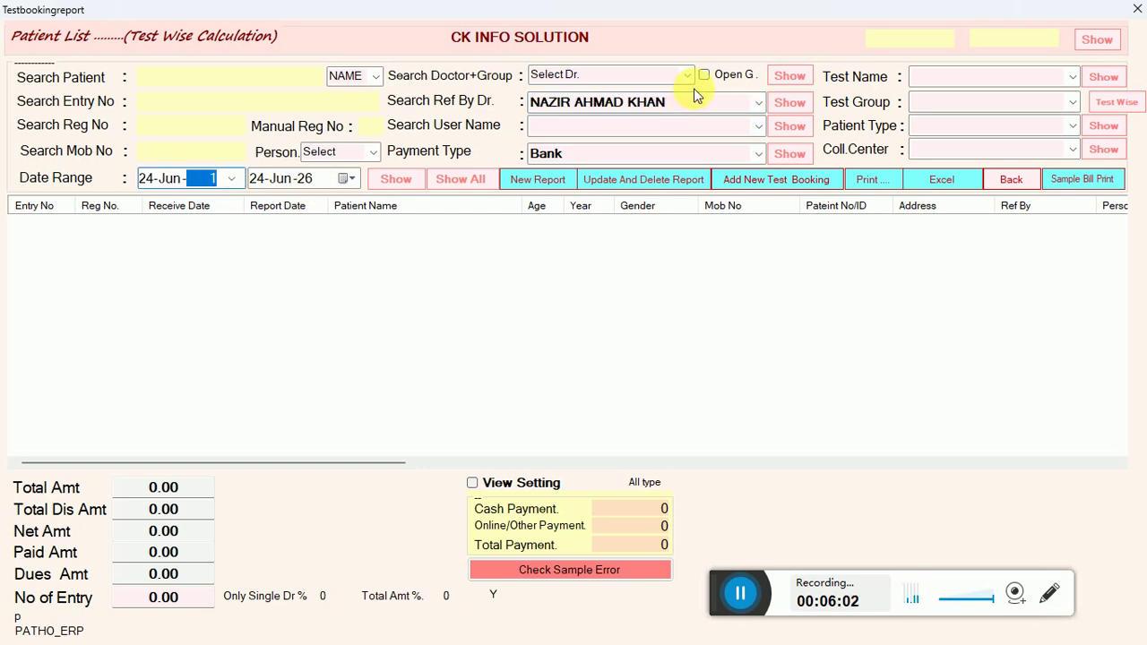
{"action": "left_click", "coordinate": [780, 104]}
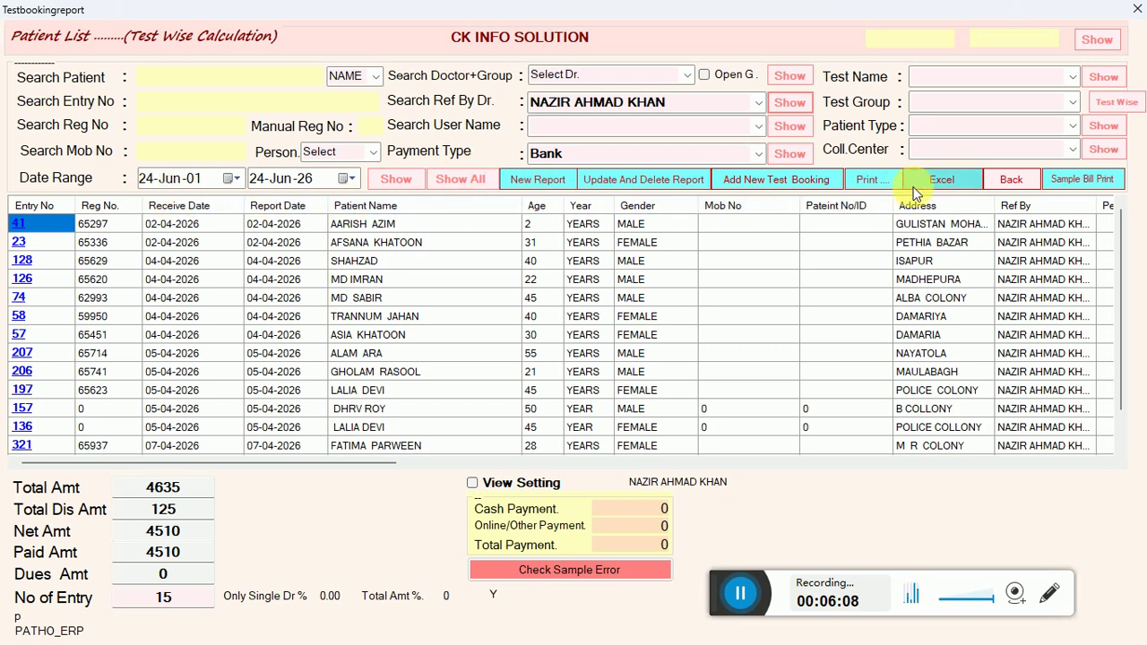
{"action": "left_click", "coordinate": [172, 183]}
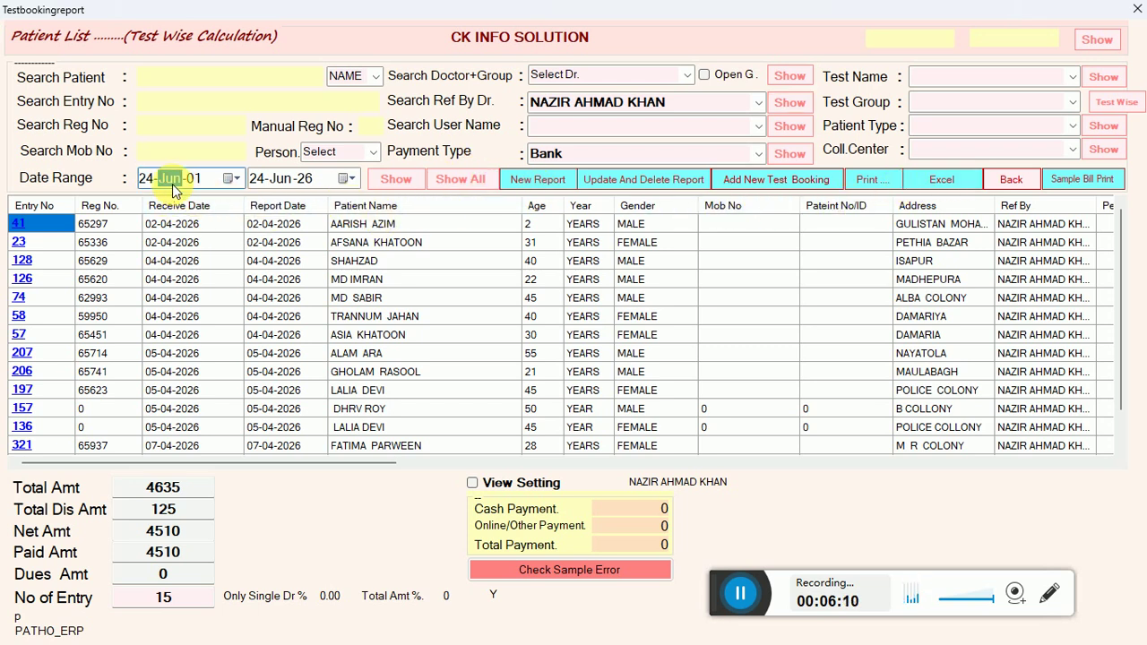
{"action": "left_click", "coordinate": [385, 181]}
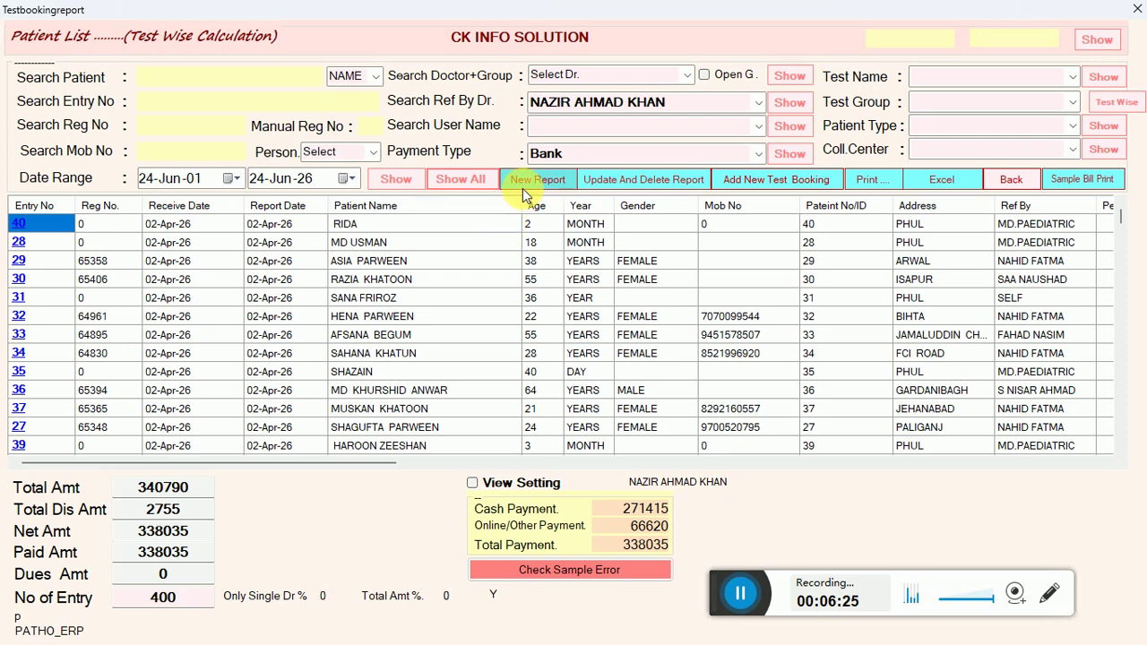
Review patient bills from entry 40 by stepping through the rows, then reload the list.
{"action": "left_click", "coordinate": [436, 224]}
{"action": "key", "text": "Return"}
{"action": "key", "text": "Down"}
{"action": "key", "text": "Down"}
{"action": "key", "text": "Down"}
{"action": "key", "text": "Down"}
{"action": "key", "text": "Down"}
{"action": "key", "text": "Down"}
{"action": "key", "text": "Down"}
{"action": "key", "text": "Down"}
{"action": "key", "text": "Down"}
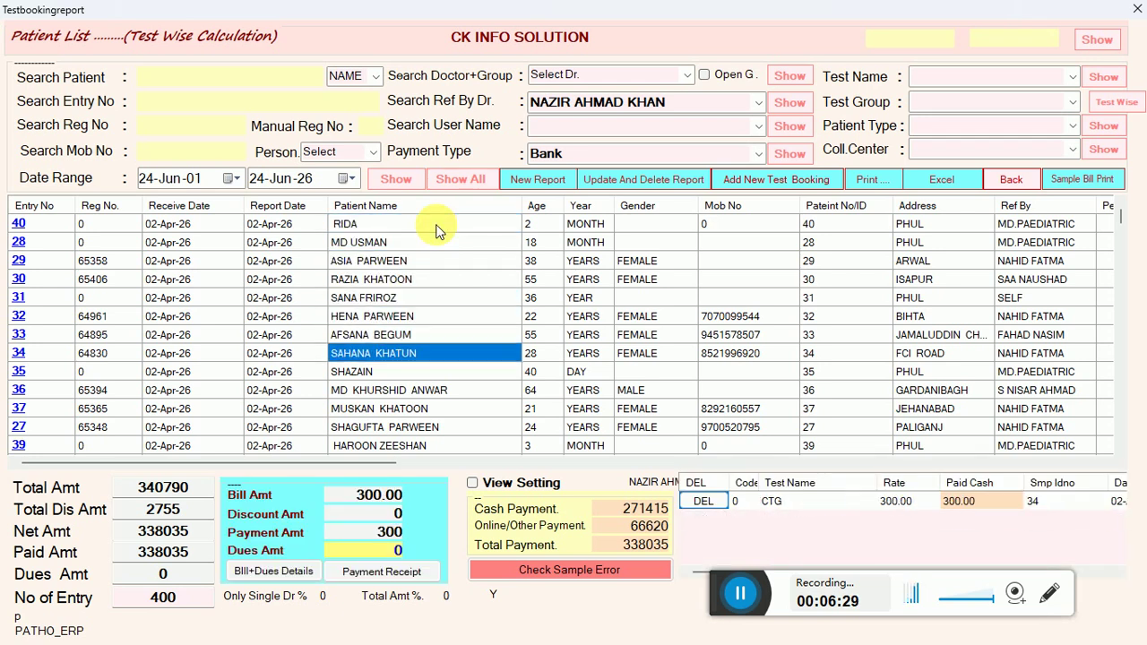
{"action": "key", "text": "Down"}
{"action": "key", "text": "Down"}
{"action": "key", "text": "Down"}
{"action": "key", "text": "Down"}
{"action": "key", "text": "Down"}
{"action": "key", "text": "Down"}
{"action": "key", "text": "Down"}
{"action": "key", "text": "Down"}
{"action": "key", "text": "Down"}
{"action": "key", "text": "Down"}
{"action": "key", "text": "Down"}
{"action": "key", "text": "Down"}
{"action": "key", "text": "Down"}
{"action": "key", "text": "Down"}
{"action": "key", "text": "Down"}
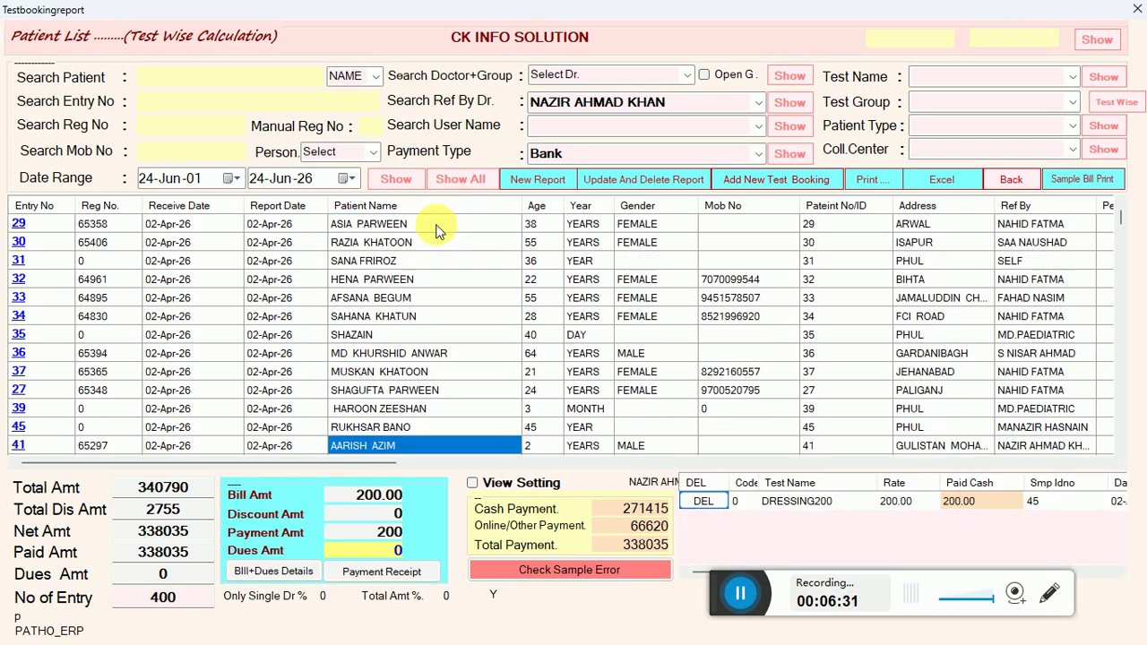
{"action": "key", "text": "Down"}
{"action": "key", "text": "Down"}
{"action": "key", "text": "Down"}
{"action": "key", "text": "Down"}
{"action": "key", "text": "Down"}
{"action": "key", "text": "Up"}
{"action": "key", "text": "Up"}
{"action": "key", "text": "Up"}
{"action": "key", "text": "Up"}
{"action": "key", "text": "Up"}
{"action": "key", "text": "Up"}
{"action": "key", "text": "Up"}
{"action": "key", "text": "Up"}
{"action": "key", "text": "Up"}
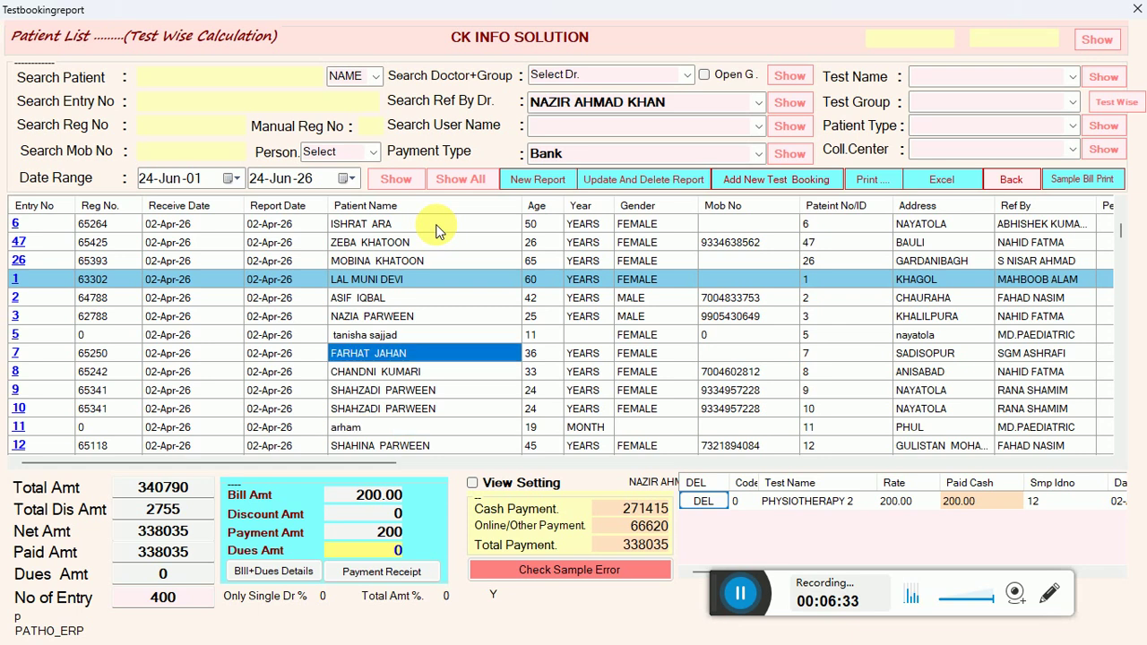
{"action": "key", "text": "Left"}
{"action": "key", "text": "Left"}
{"action": "key", "text": "Left"}
{"action": "key", "text": "Left"}
{"action": "key", "text": "Right"}
{"action": "key", "text": "Right"}
{"action": "key", "text": "Right"}
{"action": "key", "text": "Right"}
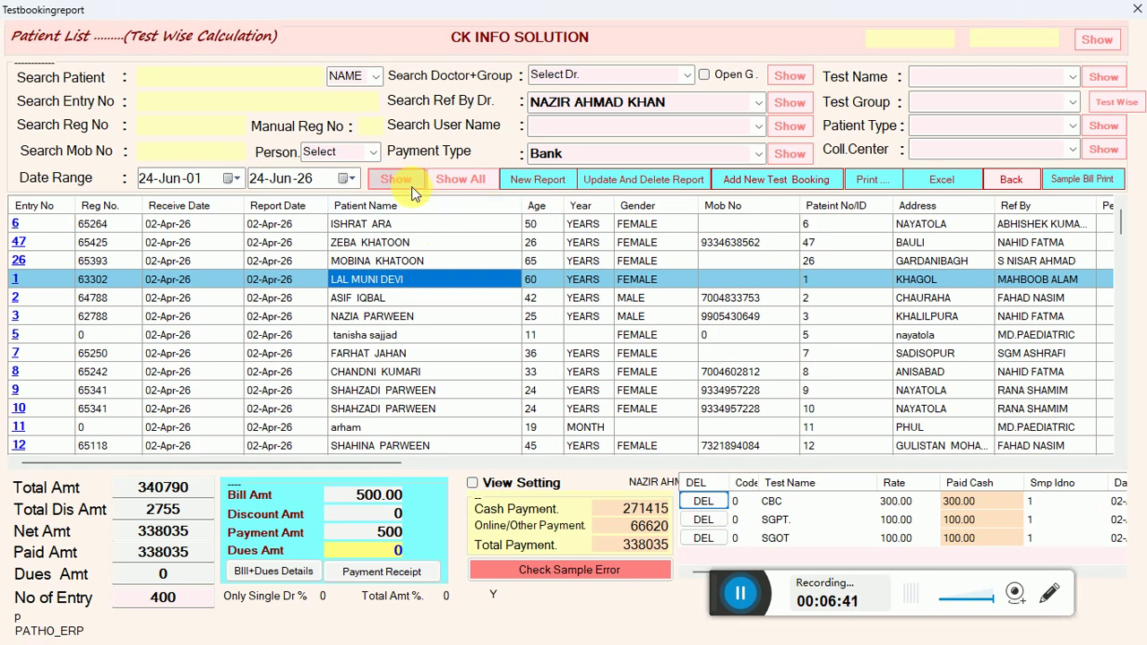
{"action": "left_click", "coordinate": [411, 187]}
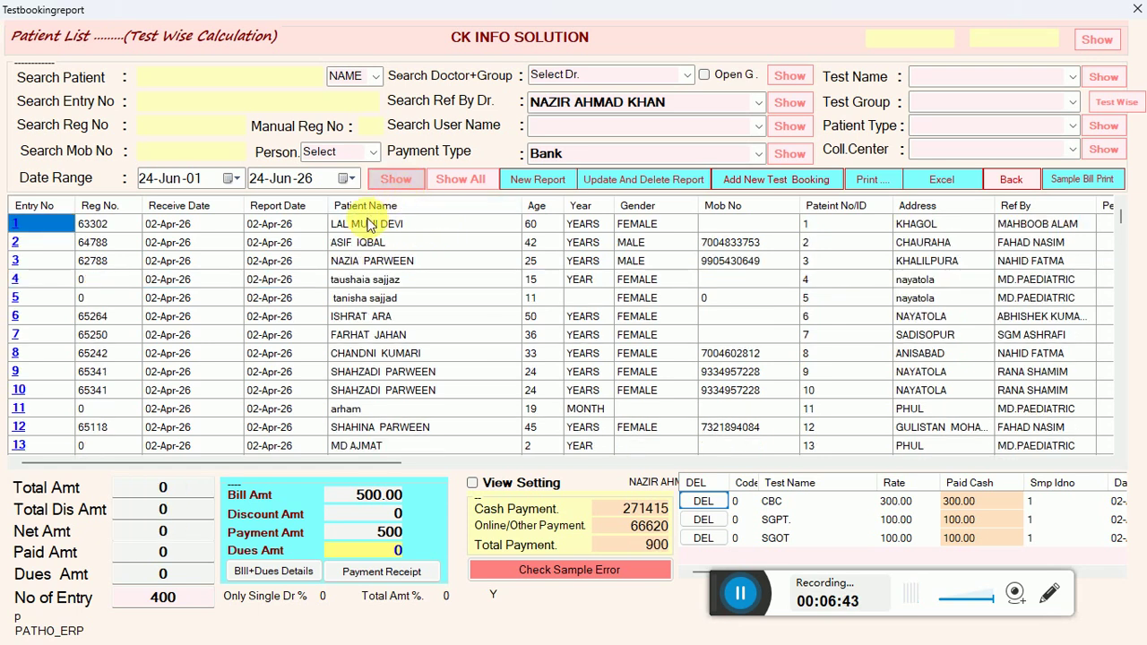
Close the report, list today's bookings and open entry 400's haemogram and blood group tests for updating.
{"action": "left_click", "coordinate": [1144, 5]}
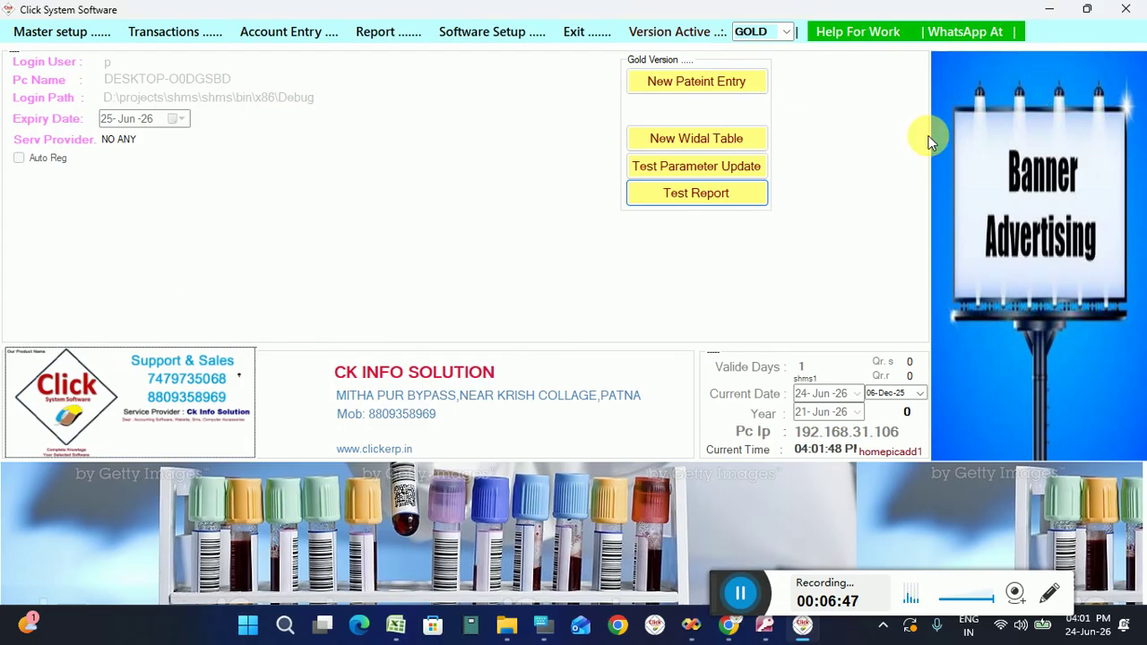
{"action": "left_click", "coordinate": [710, 199]}
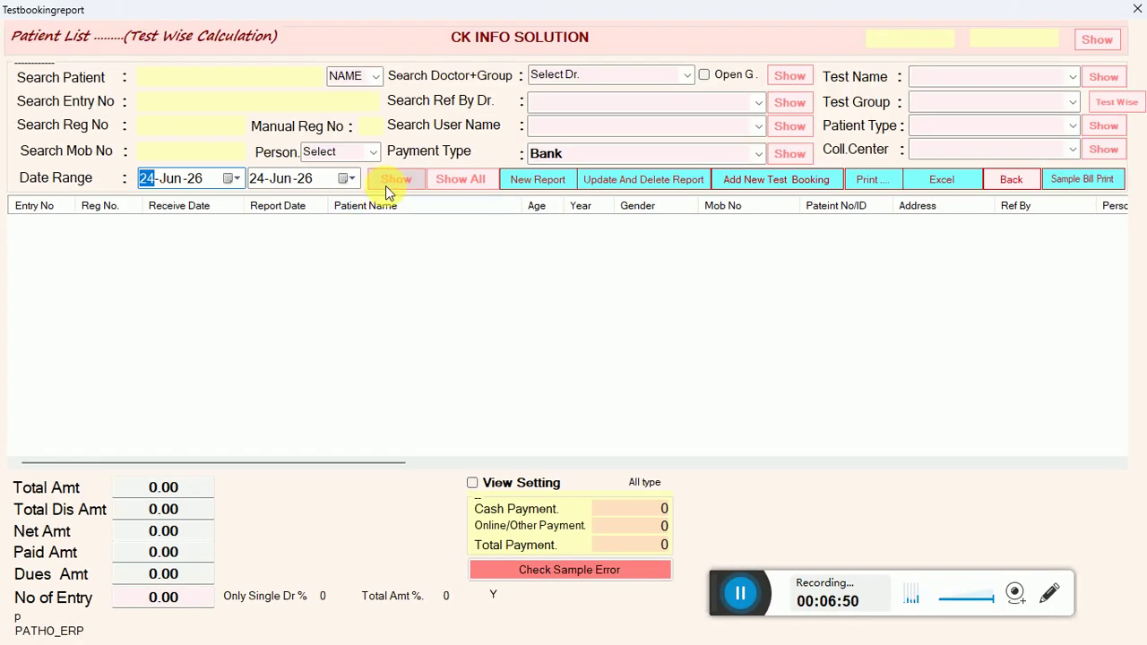
{"action": "left_click", "coordinate": [387, 180]}
{"action": "left_click", "coordinate": [405, 247]}
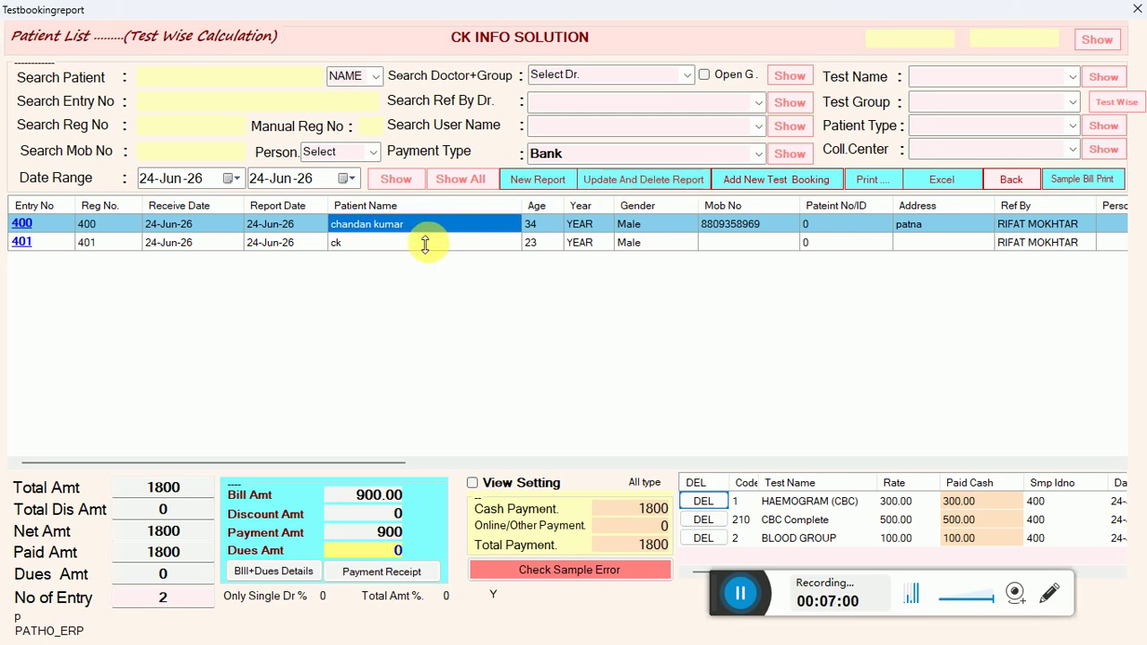
{"action": "left_click", "coordinate": [600, 191]}
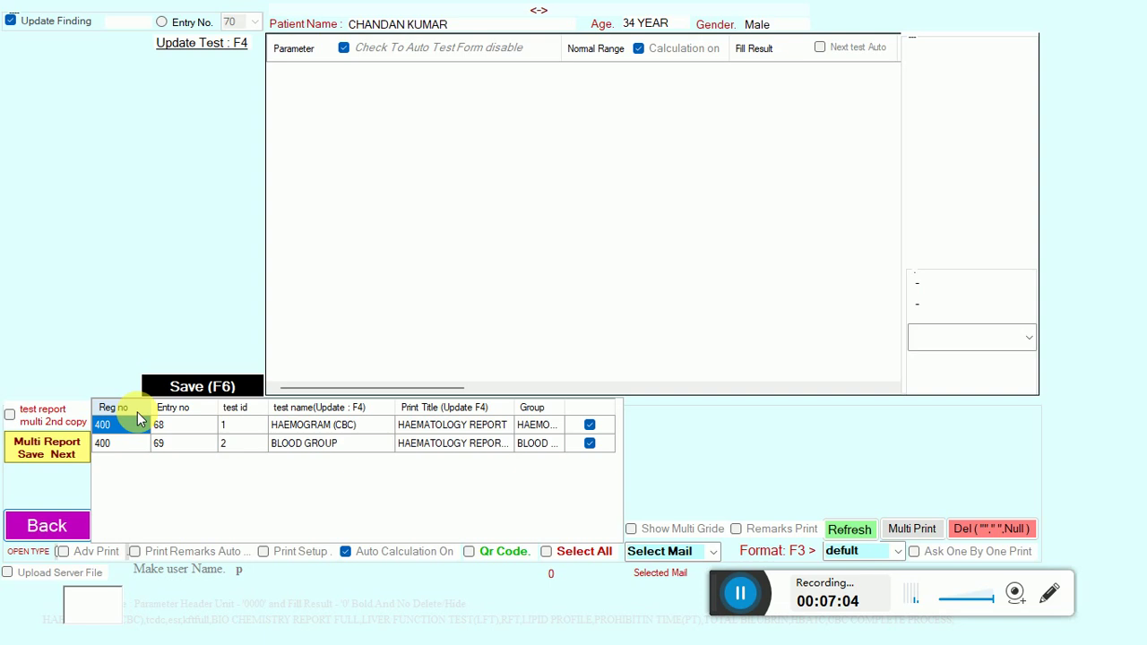
Load the haemogram parameters and try a new report for entry 400, returning to the patient list.
{"action": "left_click", "coordinate": [323, 424]}
{"action": "left_click", "coordinate": [67, 525]}
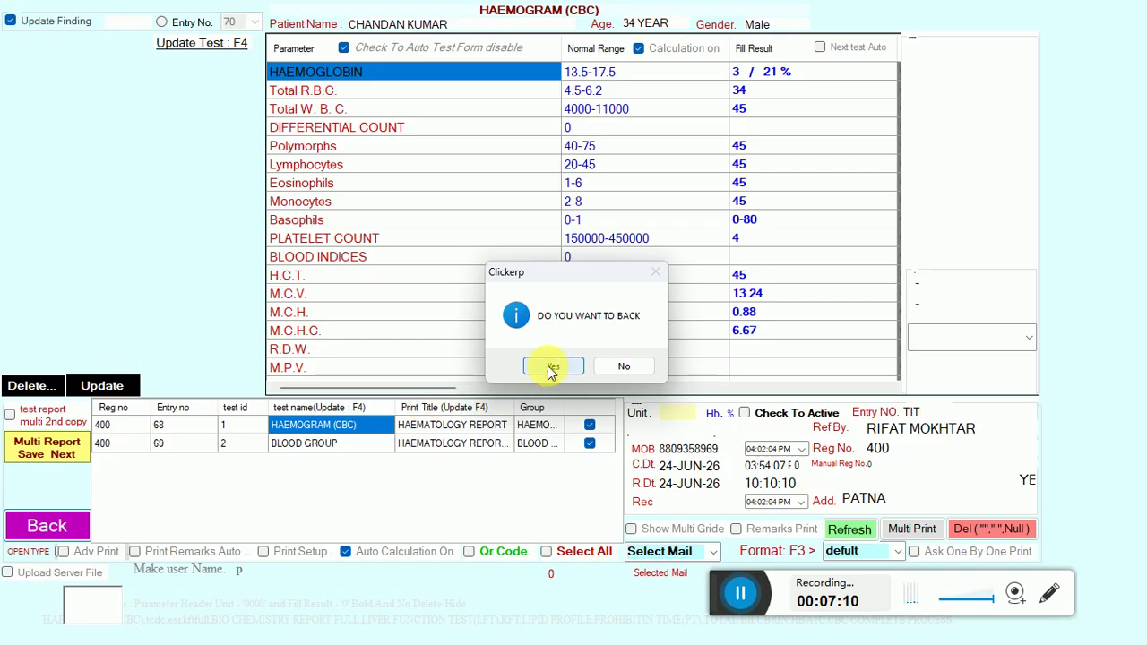
{"action": "left_click", "coordinate": [547, 365]}
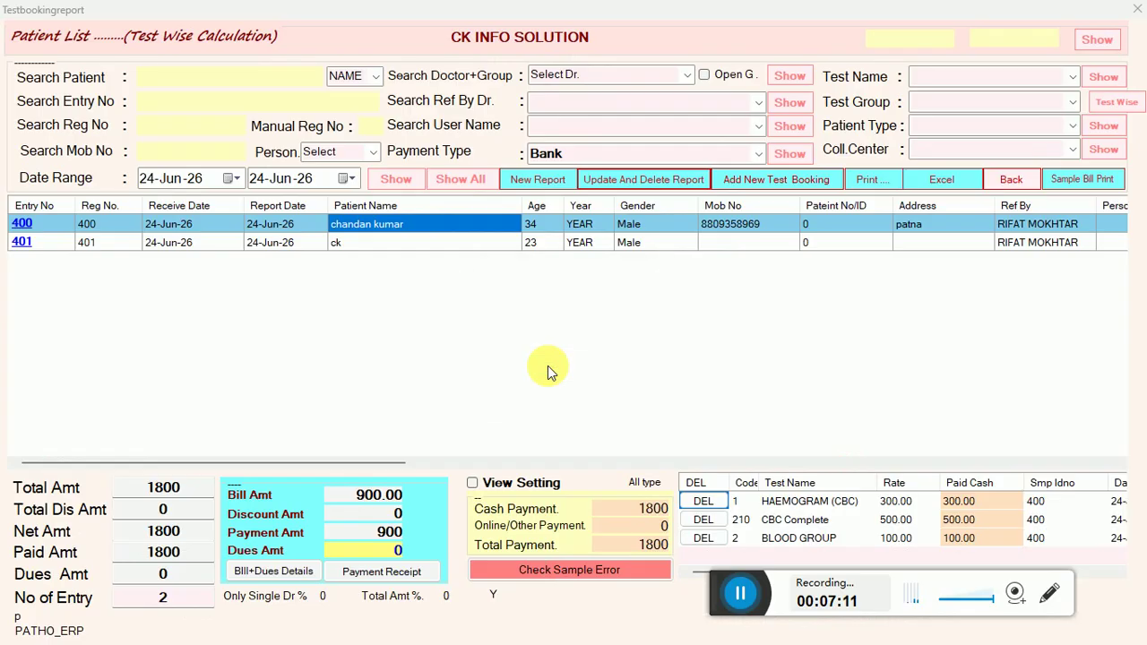
{"action": "left_click", "coordinate": [534, 179]}
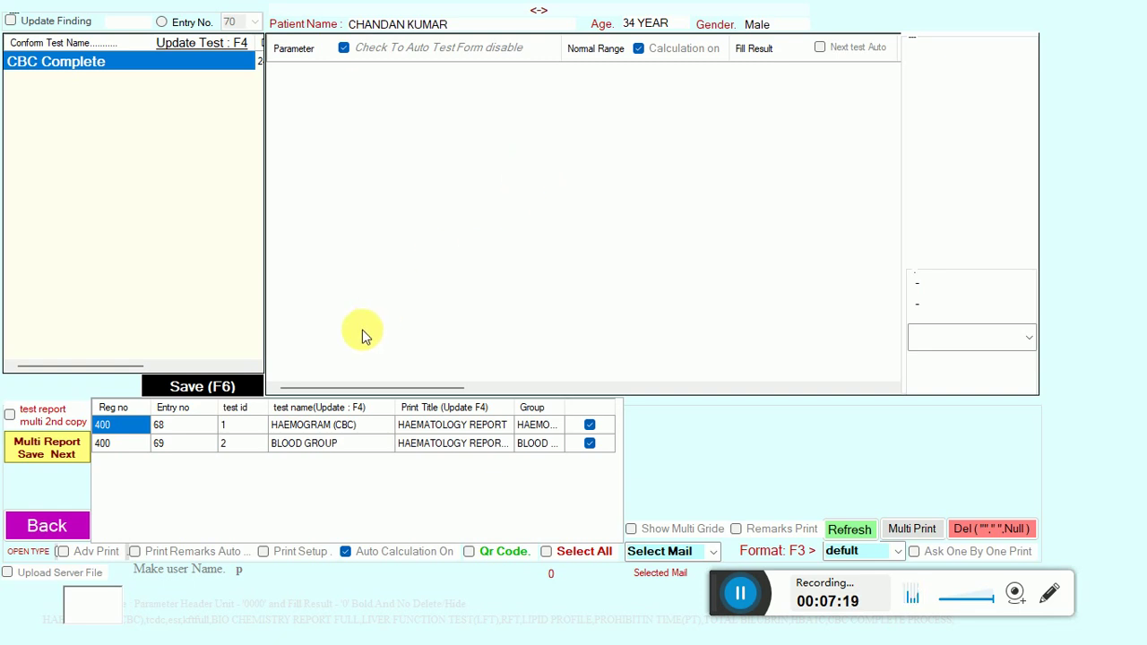
{"action": "left_click", "coordinate": [22, 525]}
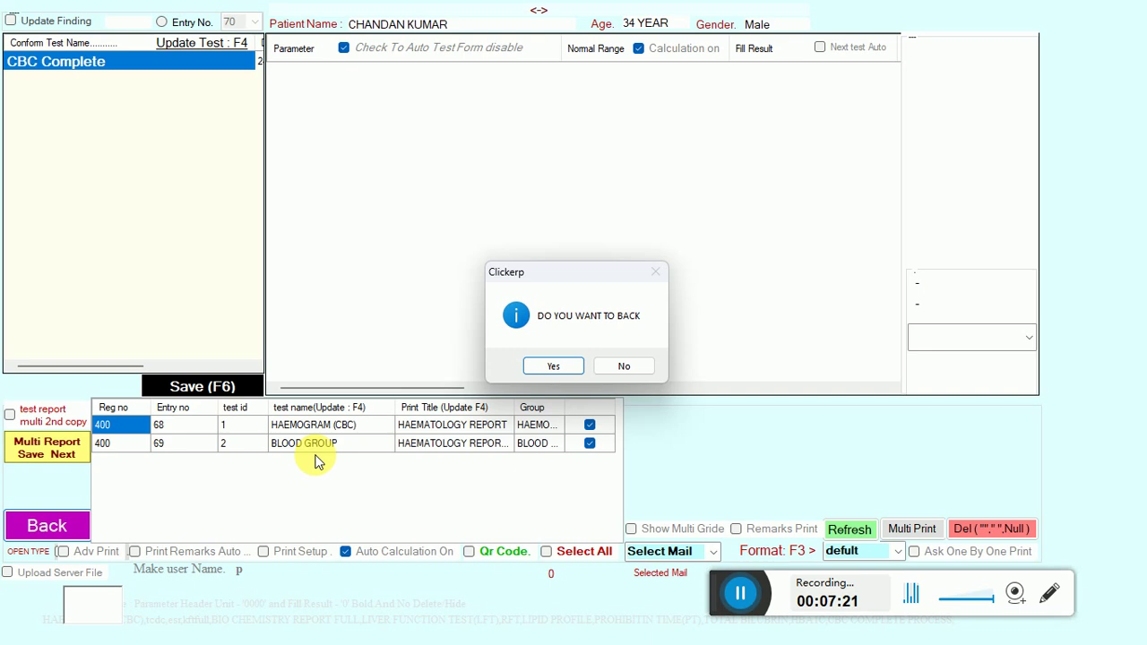
{"action": "left_click", "coordinate": [549, 366]}
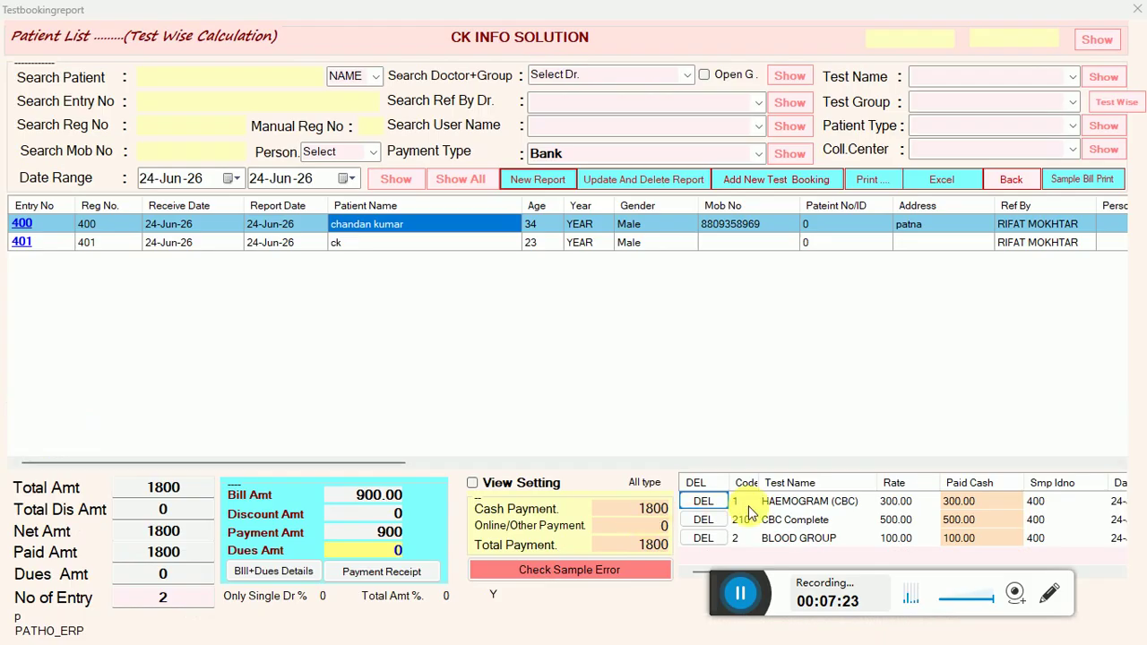
Start a haemogram report loading CBC Complete, return to the list, and select entry 401.
{"action": "left_click", "coordinate": [817, 502]}
{"action": "key", "text": "Down"}
{"action": "key", "text": "Down"}
{"action": "key", "text": "Up"}
{"action": "key", "text": "Up"}
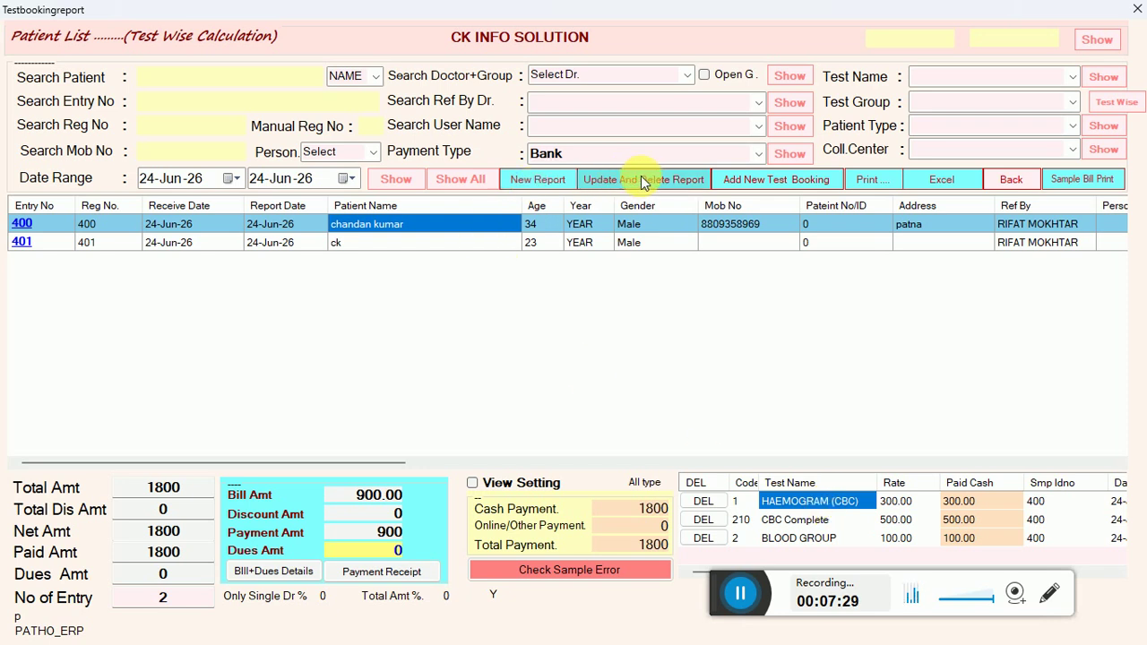
{"action": "left_click", "coordinate": [542, 181]}
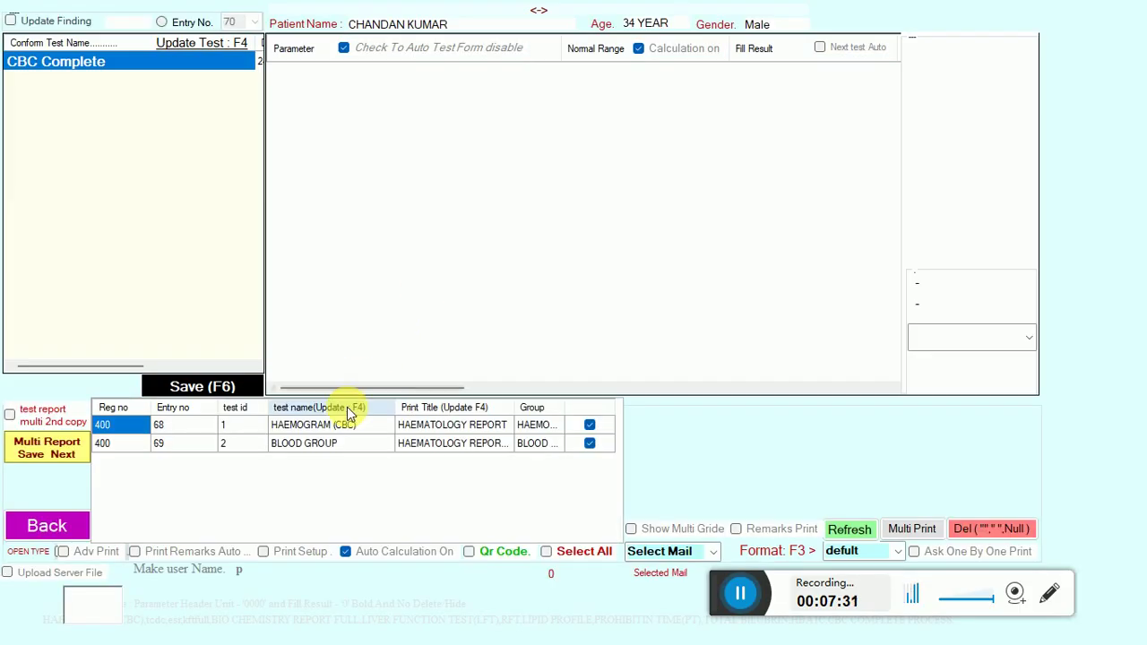
{"action": "left_click", "coordinate": [74, 56]}
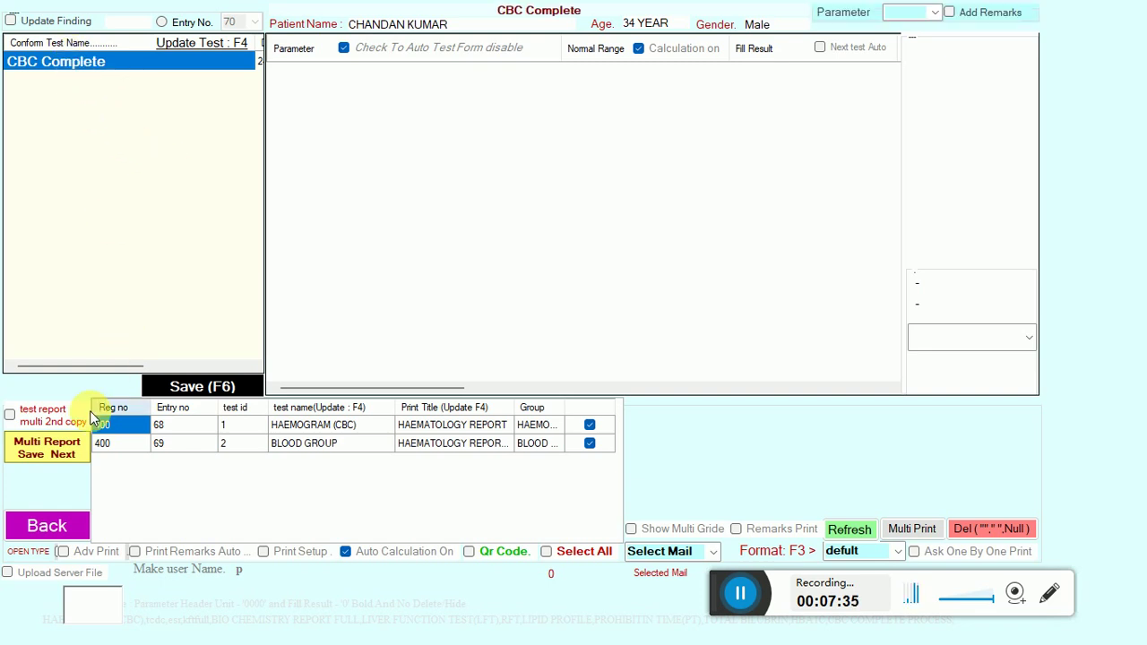
{"action": "left_click", "coordinate": [37, 530]}
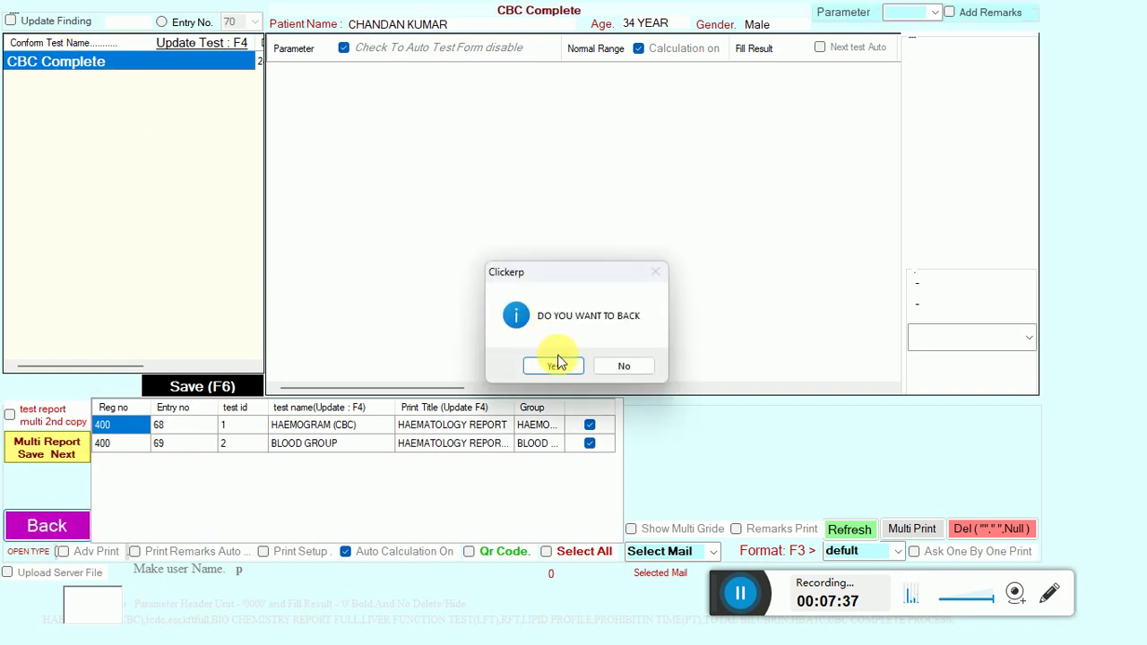
{"action": "left_click", "coordinate": [557, 363]}
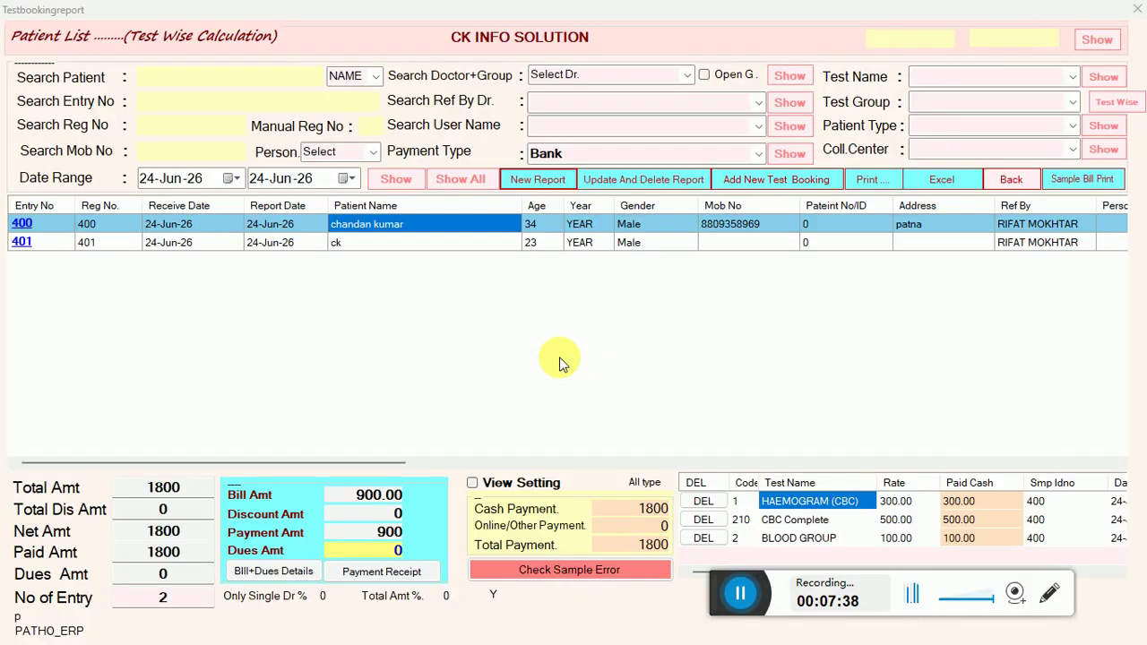
{"action": "left_click", "coordinate": [413, 243]}
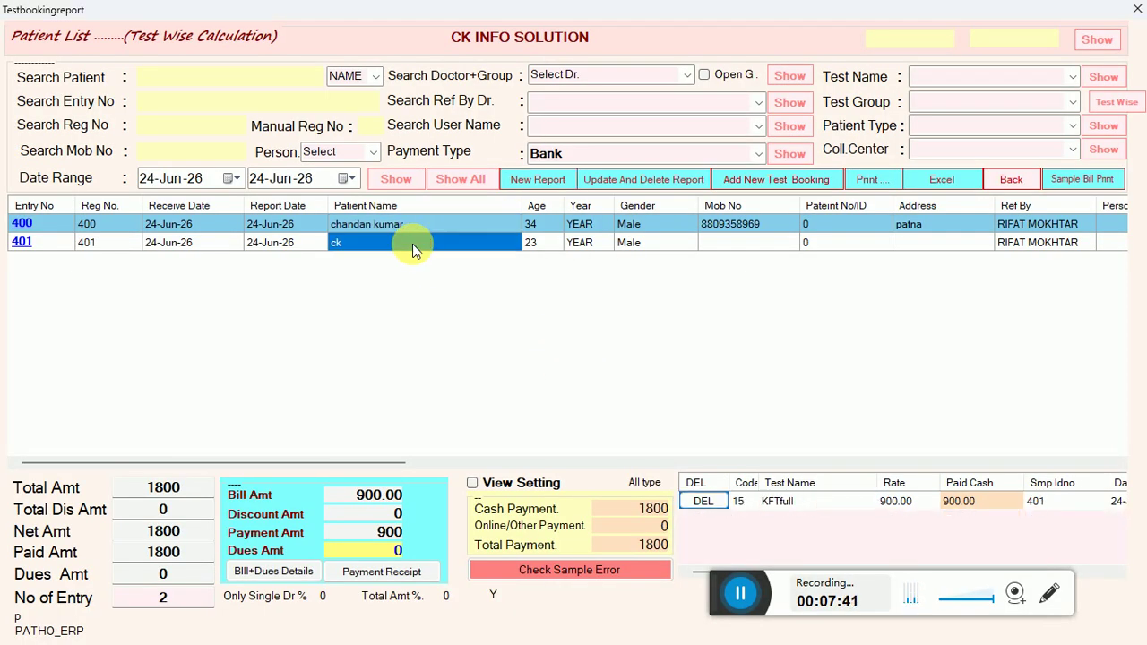
Start entry 401's KFTfull report and fill results 3, 3, 33, 333, 3, 3, 3.
{"action": "left_click", "coordinate": [534, 180]}
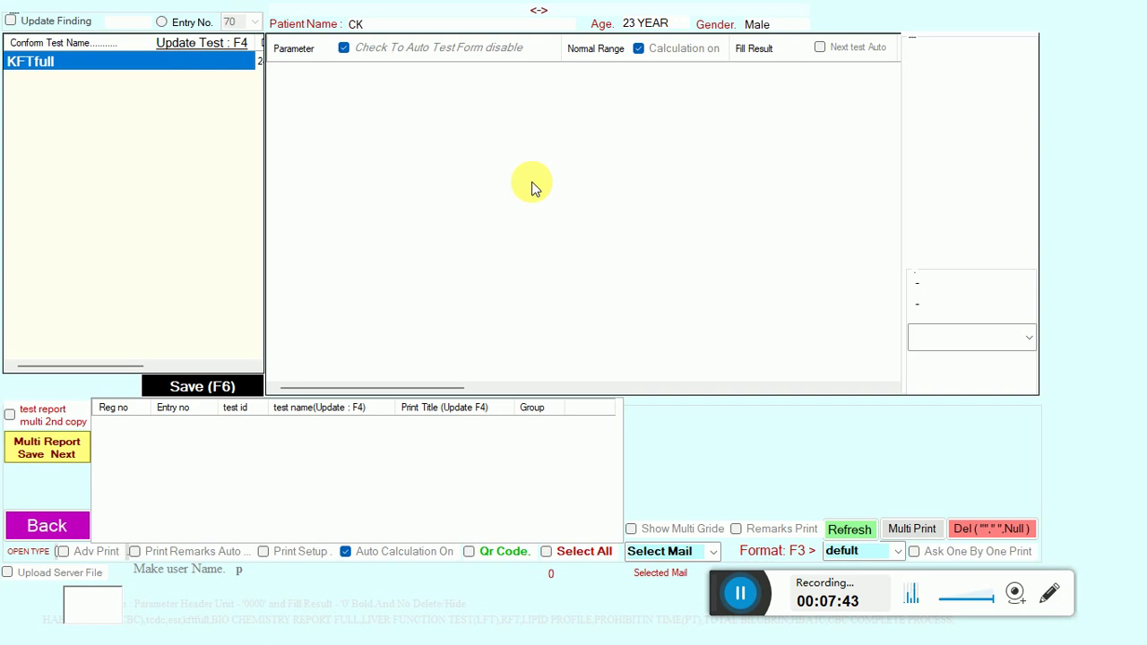
{"action": "left_click", "coordinate": [44, 67]}
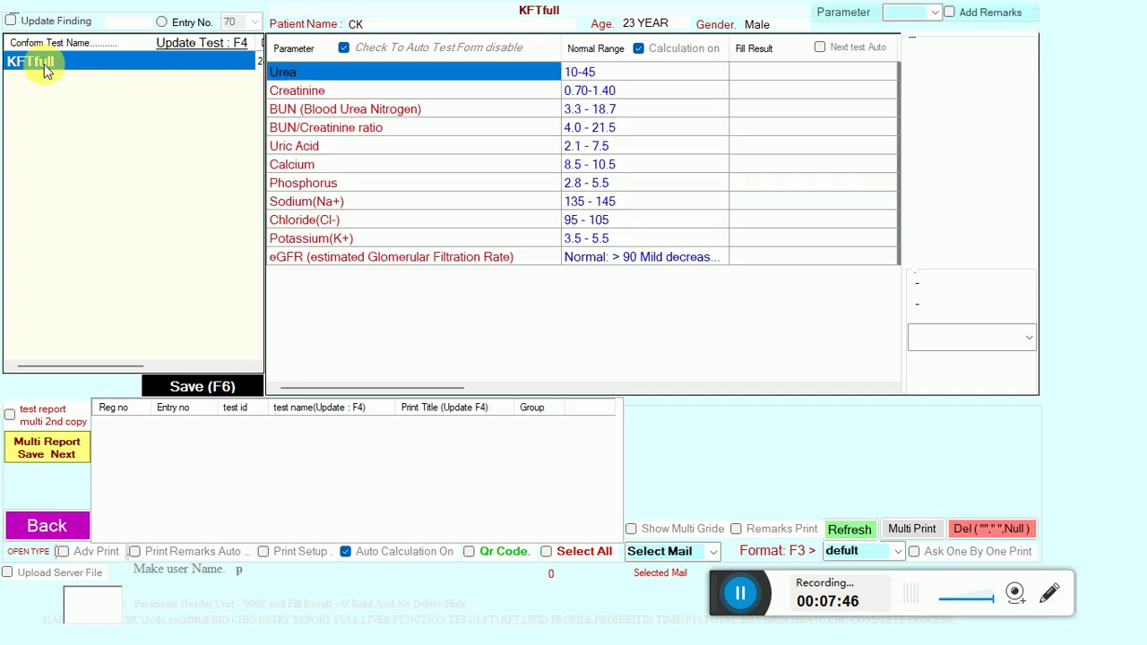
{"action": "left_click", "coordinate": [742, 75]}
{"action": "type", "text": "3"}
{"action": "key", "text": "Return"}
{"action": "type", "text": "3"}
{"action": "key", "text": "Return"}
{"action": "key", "text": "Return"}
{"action": "key", "text": "Return"}
{"action": "type", "text": "33"}
{"action": "key", "text": "Return"}
{"action": "type", "text": "333"}
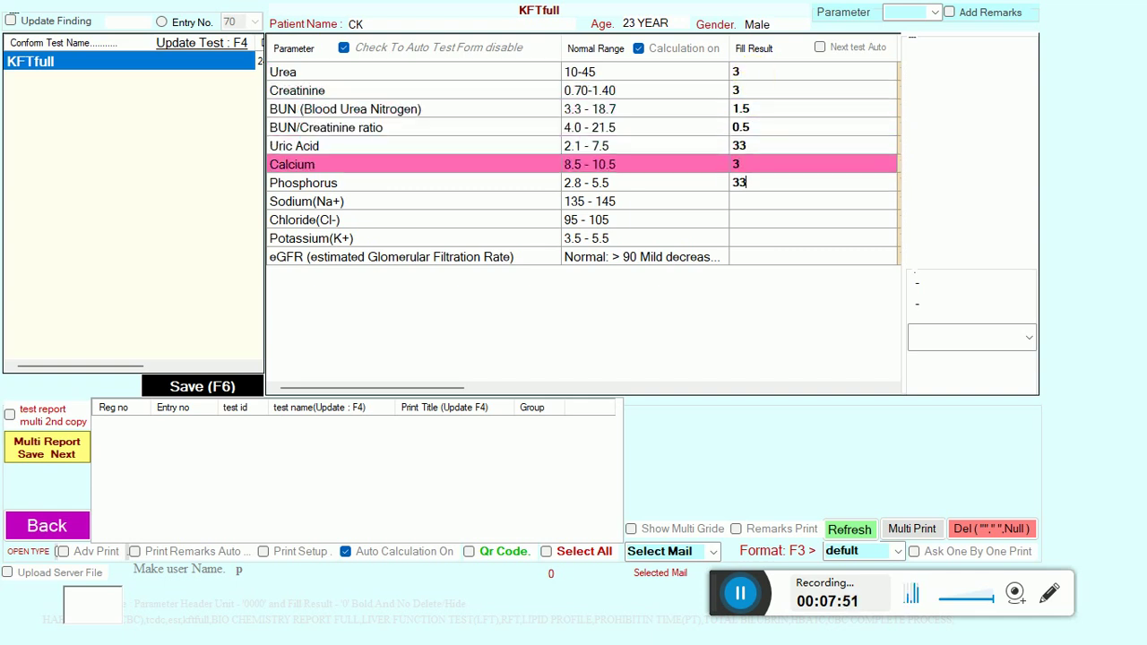
{"action": "key", "text": "Return"}
{"action": "type", "text": "3"}
{"action": "key", "text": "Return"}
{"action": "type", "text": "3"}
{"action": "key", "text": "Return"}
{"action": "type", "text": "3"}
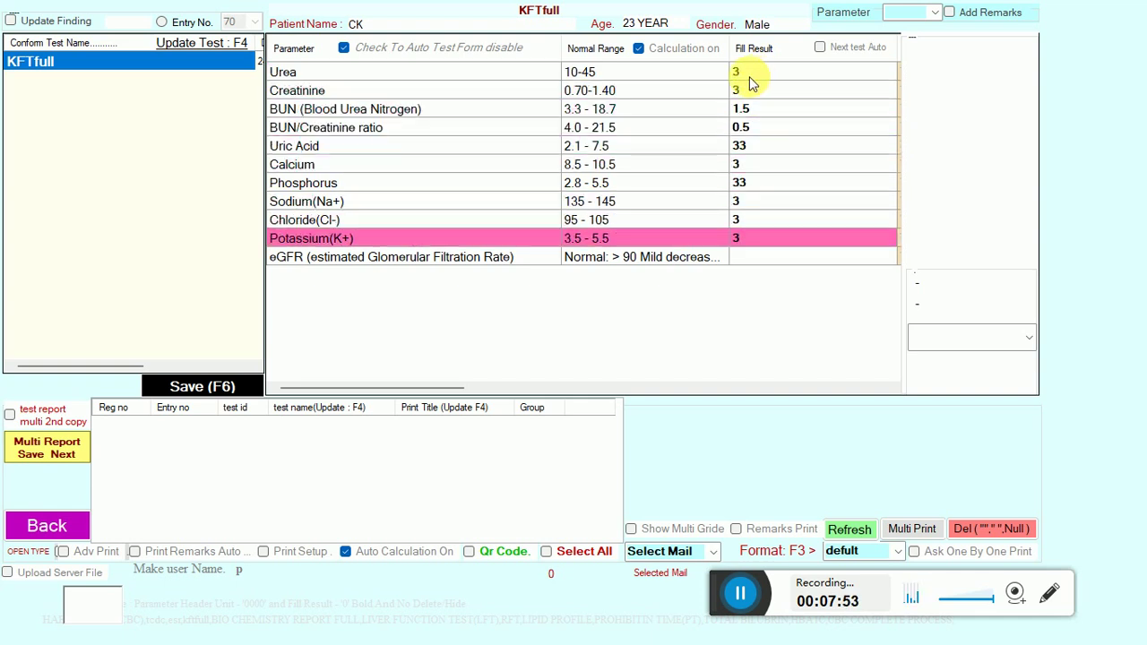
Save the KFTfull results and print the Wellness Kidney Profile report.
{"action": "left_click", "coordinate": [209, 393]}
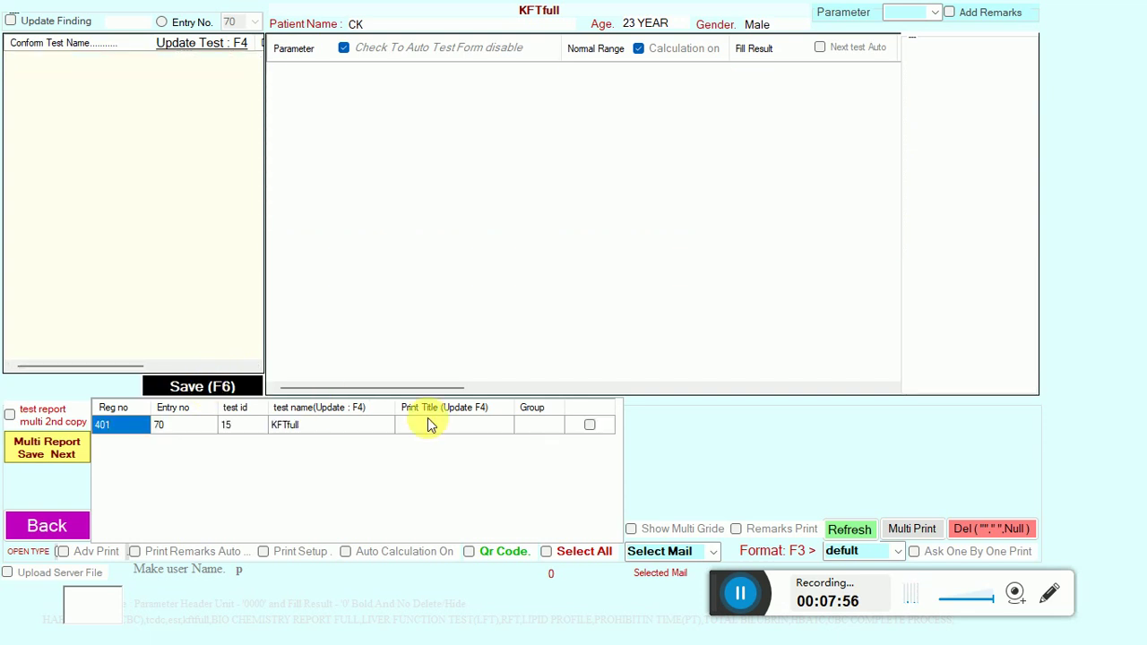
{"action": "left_click", "coordinate": [50, 457]}
{"action": "left_click", "coordinate": [61, 475]}
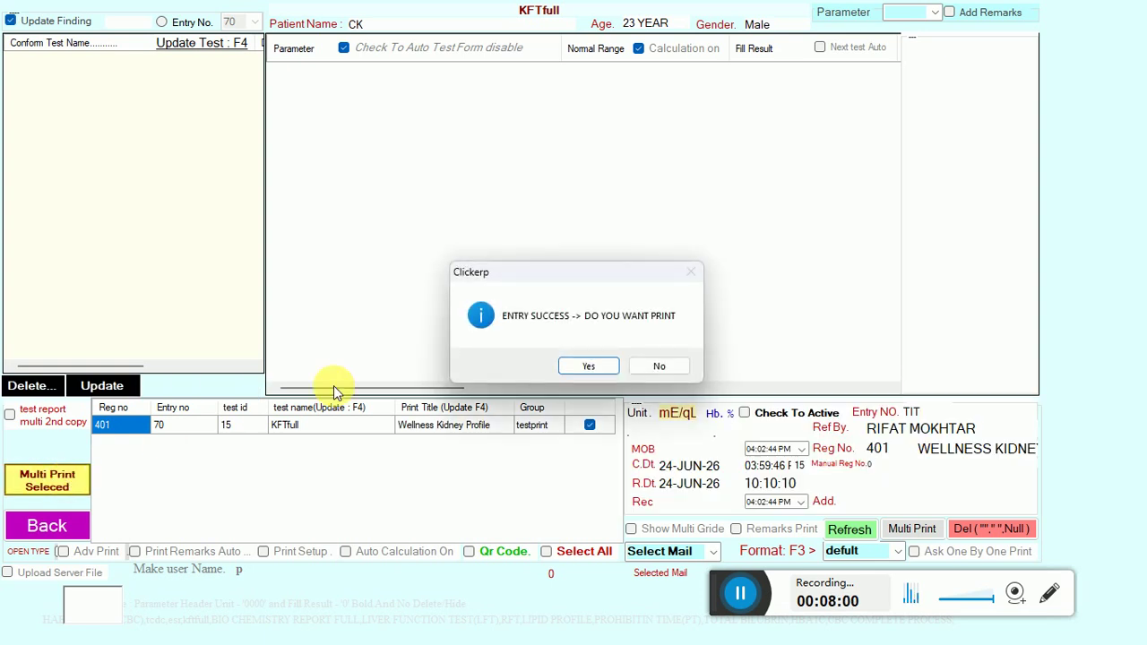
{"action": "left_click", "coordinate": [588, 366]}
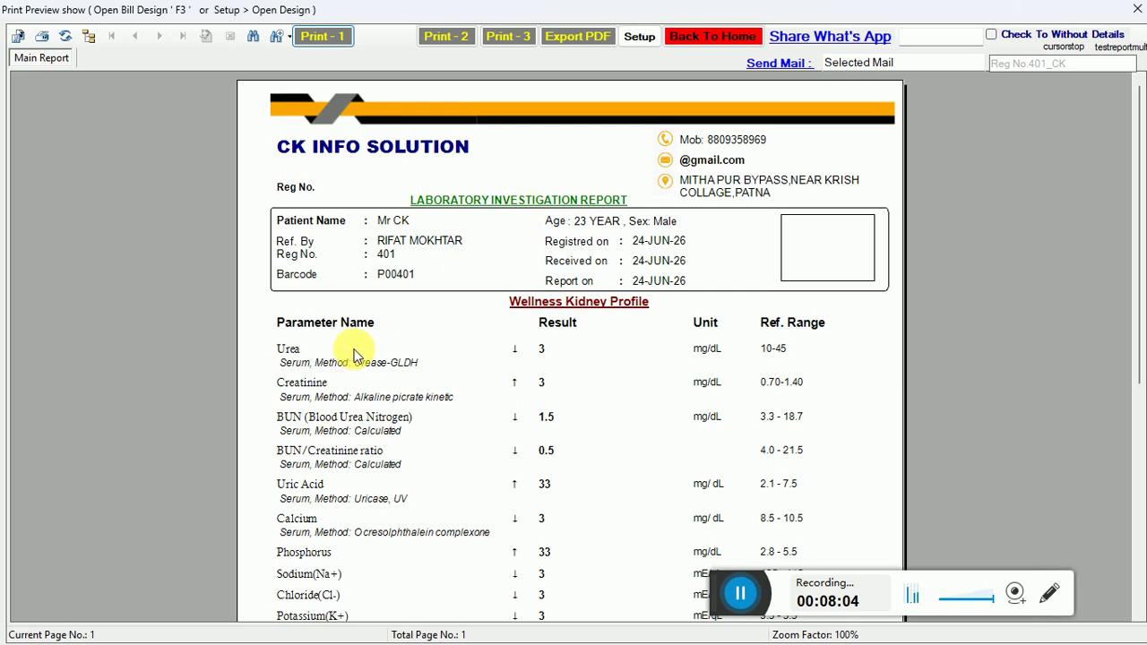
Scroll through the kidney profile preview (Urea 3, Creatinine 3, Uric Acid 33) and return to entry.
{"action": "left_click", "coordinate": [302, 368]}
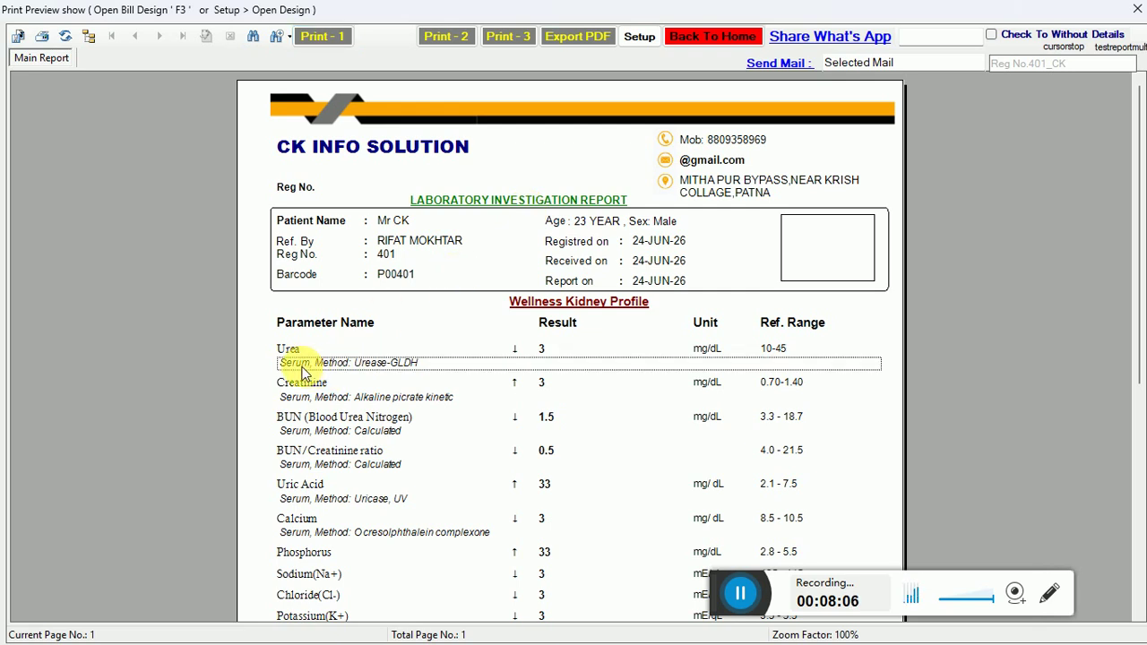
{"action": "left_click", "coordinate": [302, 385]}
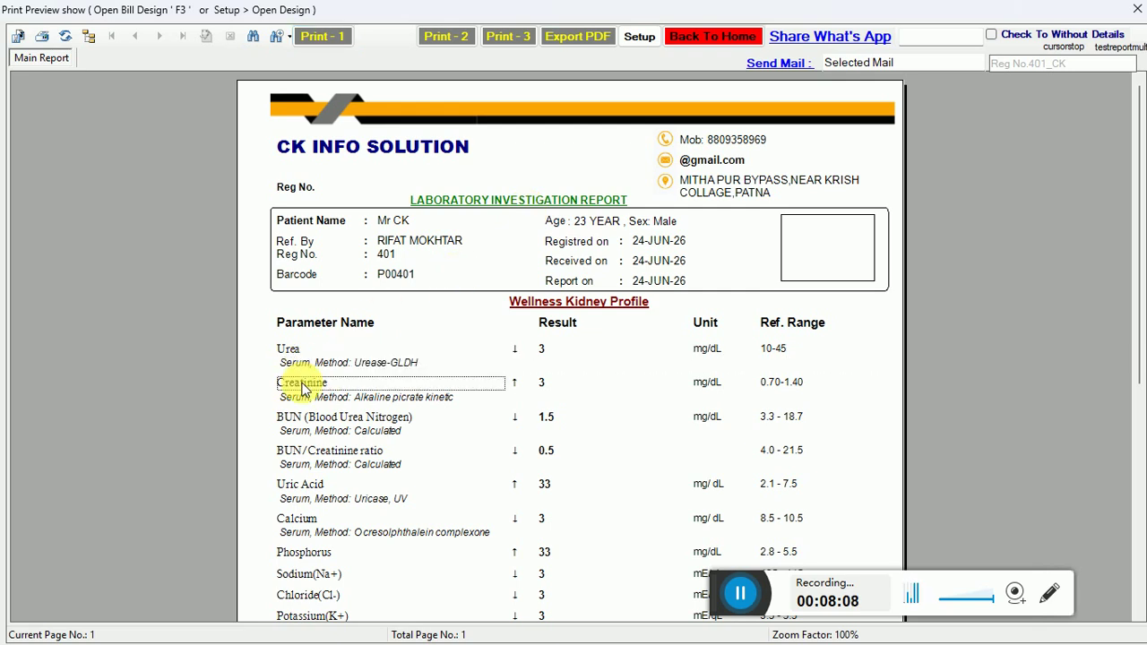
{"action": "left_click", "coordinate": [306, 398]}
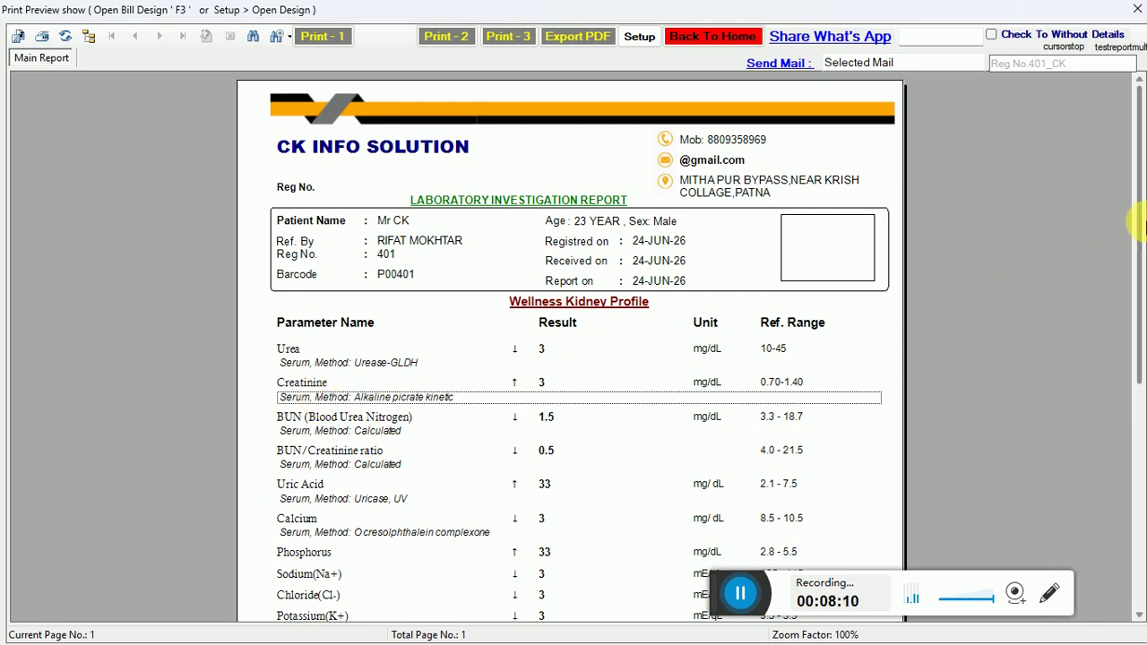
{"action": "left_click_drag", "start_coordinate": [1138, 224], "coordinate": [1081, 101]}
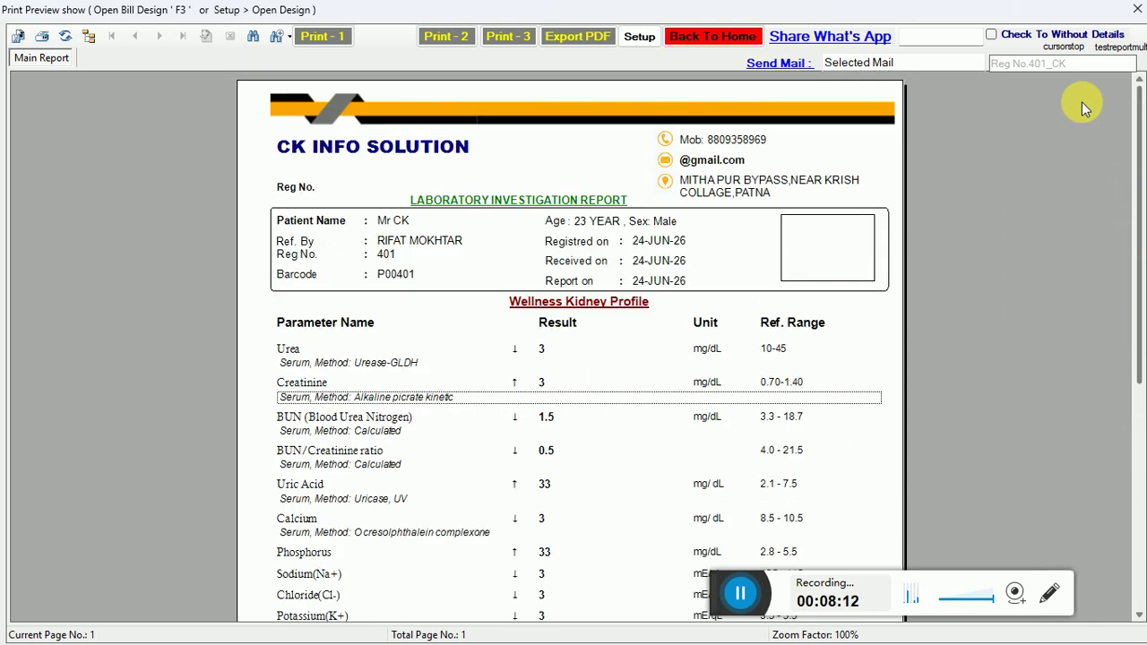
{"action": "left_click", "coordinate": [722, 37]}
Leave the KFTfull result screen and load today's bookings in the patient list.
{"action": "left_click", "coordinate": [59, 519]}
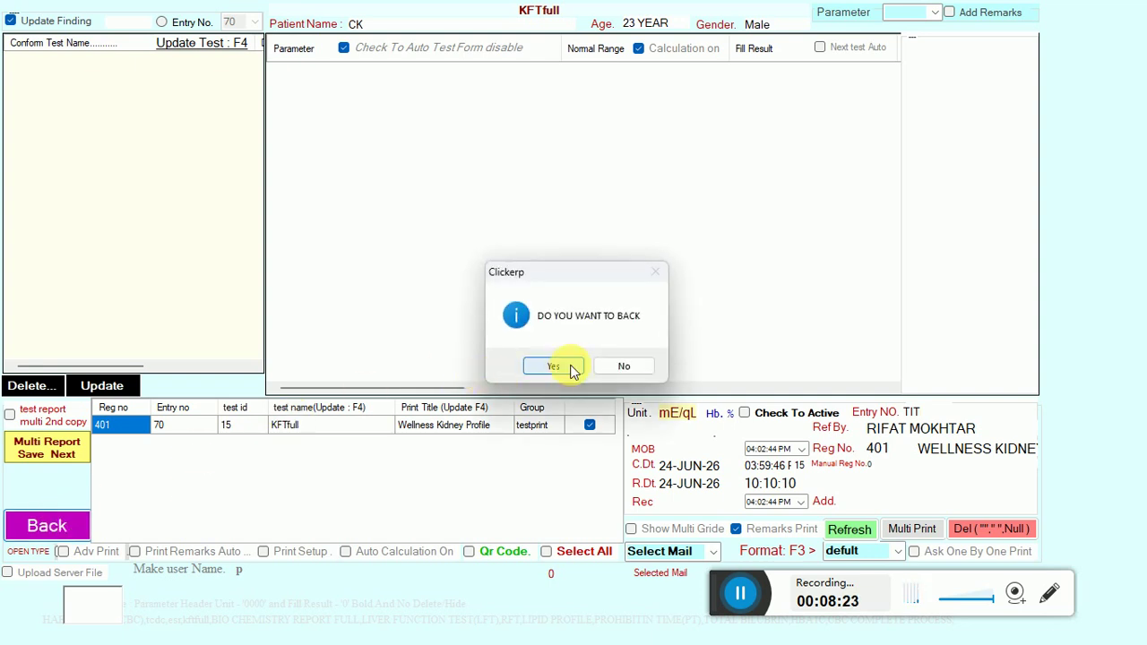
{"action": "left_click", "coordinate": [572, 368]}
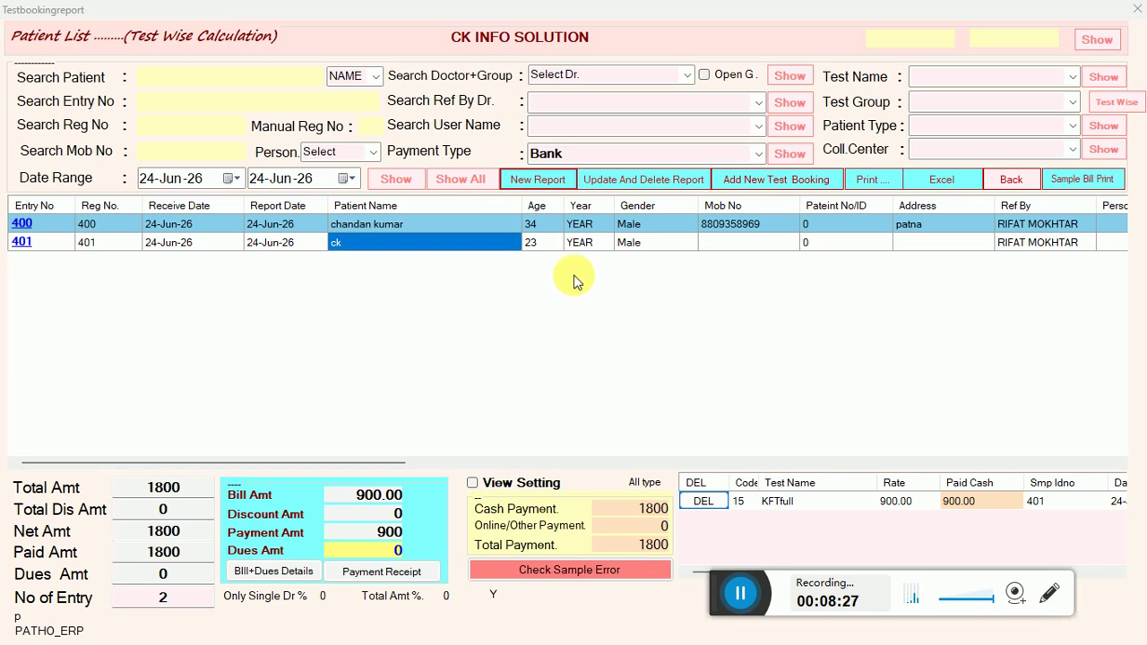
{"action": "left_click", "coordinate": [420, 186]}
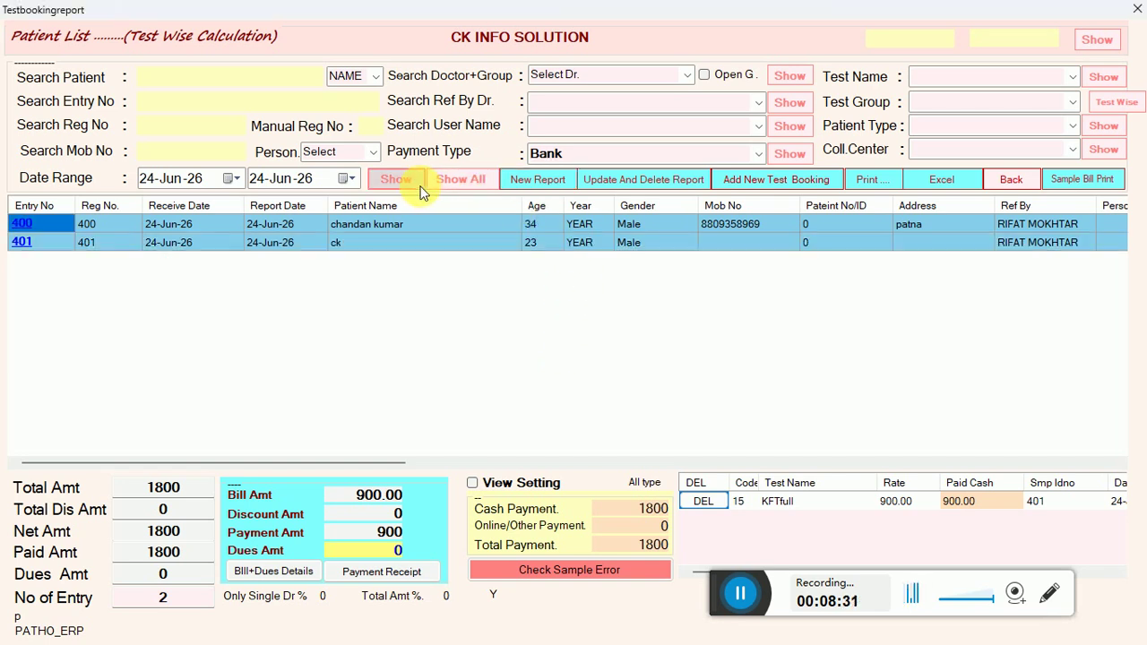
Review entries 401 and 400's bills across the total, payment and discount columns.
{"action": "left_click", "coordinate": [382, 245]}
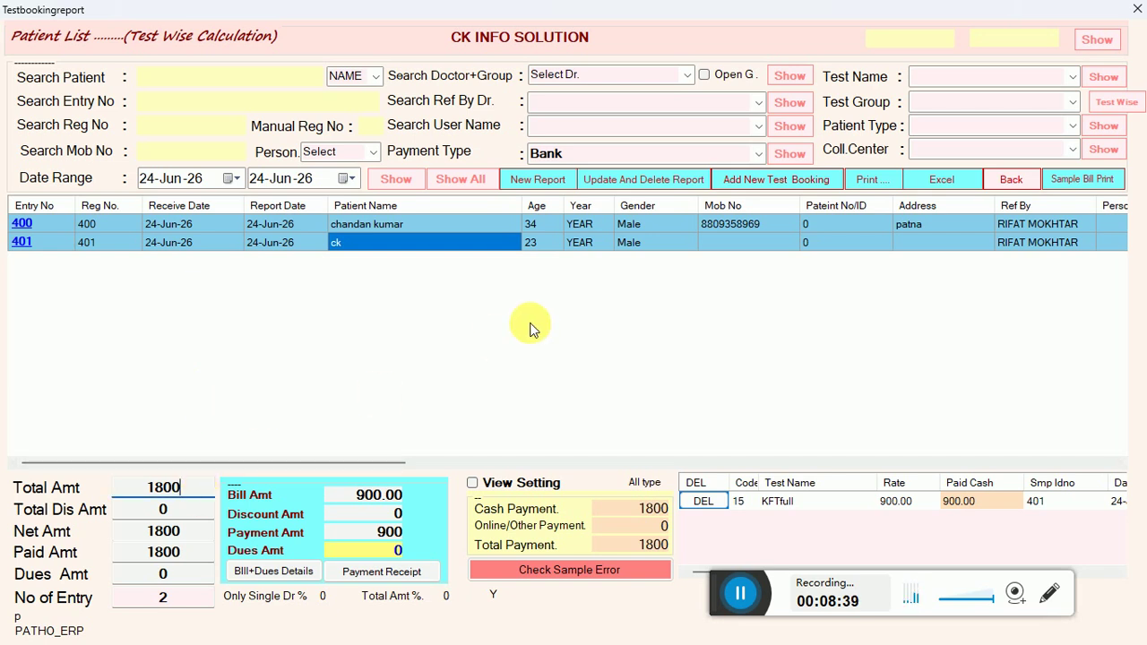
{"action": "left_click", "coordinate": [539, 224]}
{"action": "key", "text": "Right"}
{"action": "key", "text": "Right"}
{"action": "key", "text": "Right"}
{"action": "key", "text": "Right"}
{"action": "key", "text": "Right"}
{"action": "key", "text": "Right"}
{"action": "key", "text": "Right"}
{"action": "key", "text": "Right"}
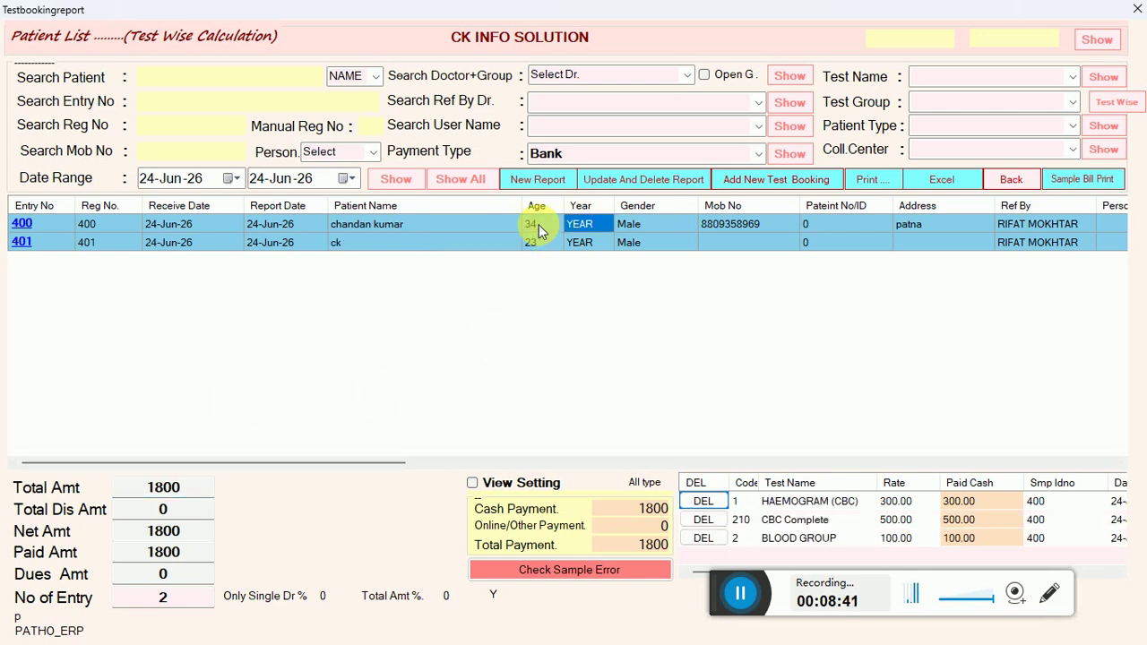
{"action": "key", "text": "Right"}
{"action": "key", "text": "Right"}
{"action": "key", "text": "Right"}
{"action": "key", "text": "Right"}
{"action": "key", "text": "Right"}
{"action": "key", "text": "Right"}
{"action": "key", "text": "Right"}
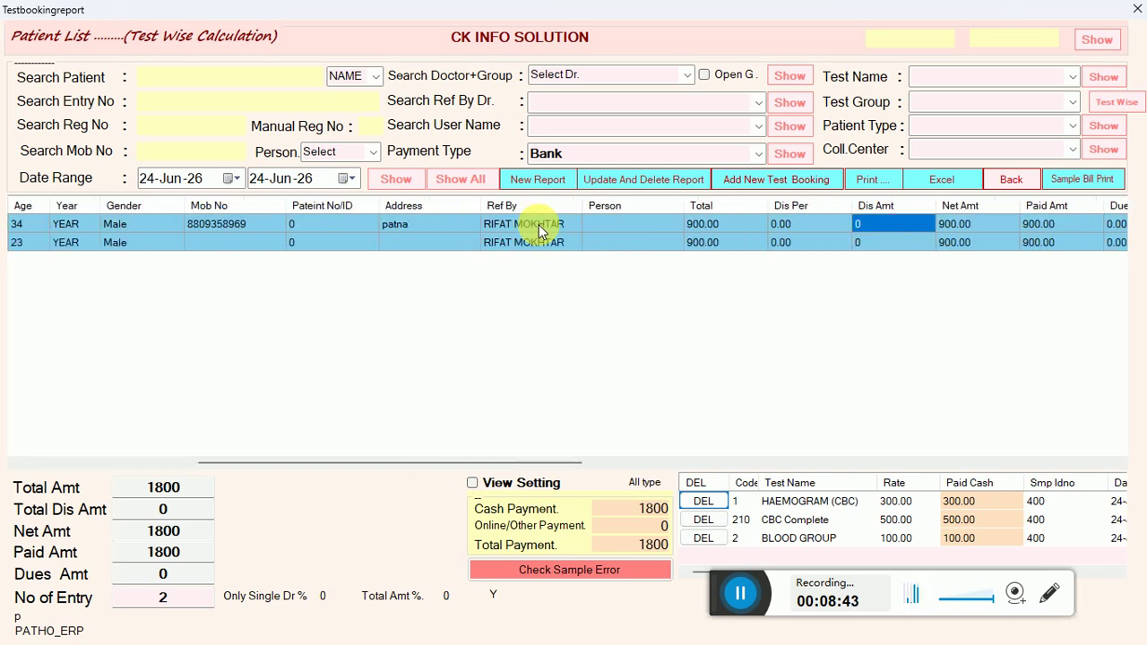
{"action": "key", "text": "Right"}
{"action": "key", "text": "Right"}
{"action": "key", "text": "Right"}
{"action": "key", "text": "Right"}
{"action": "key", "text": "Right"}
{"action": "key", "text": "Right"}
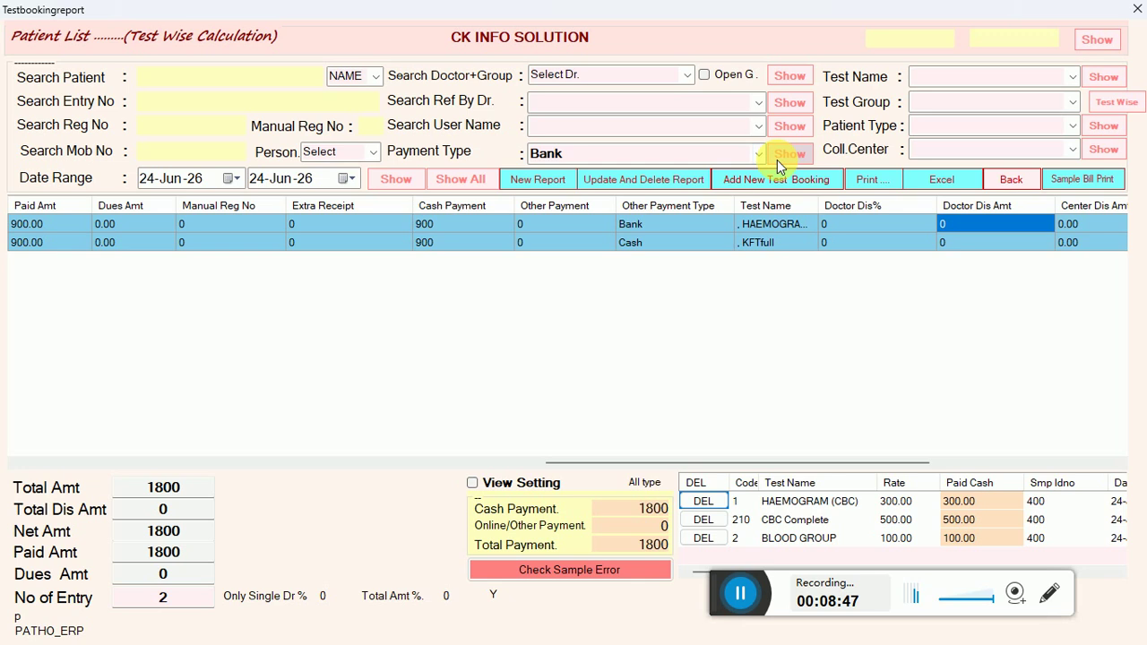
{"action": "left_click", "coordinate": [37, 463]}
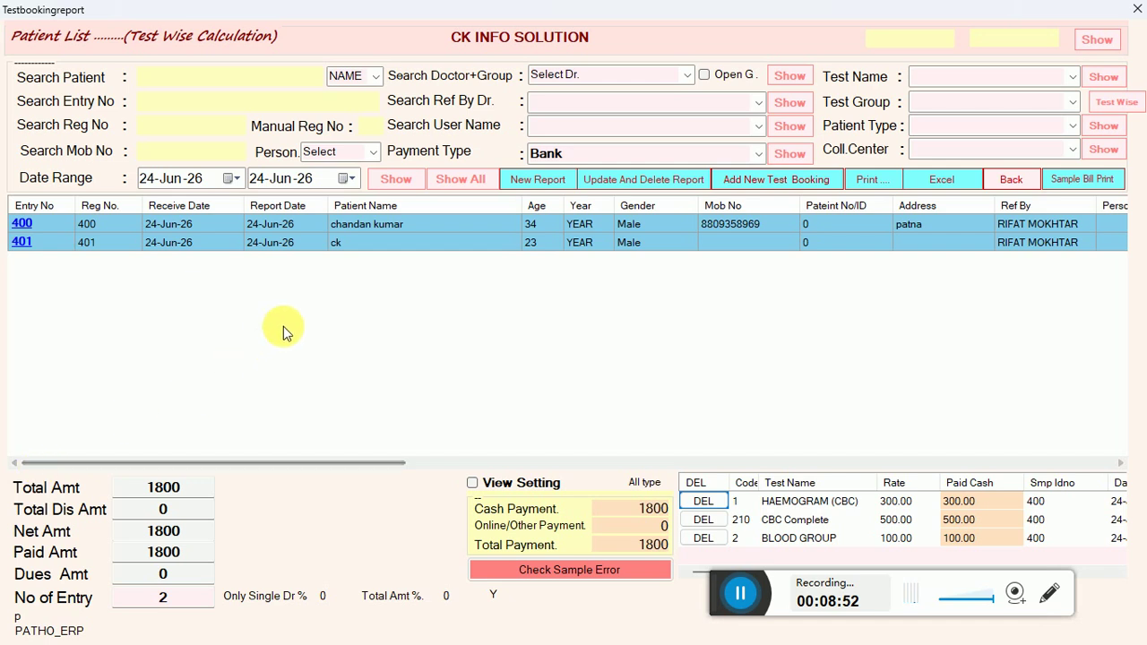
Add LIVER FUNCTION TESTS (550) to entry 401's booking and save the 1450 bill.
{"action": "left_click", "coordinate": [404, 243]}
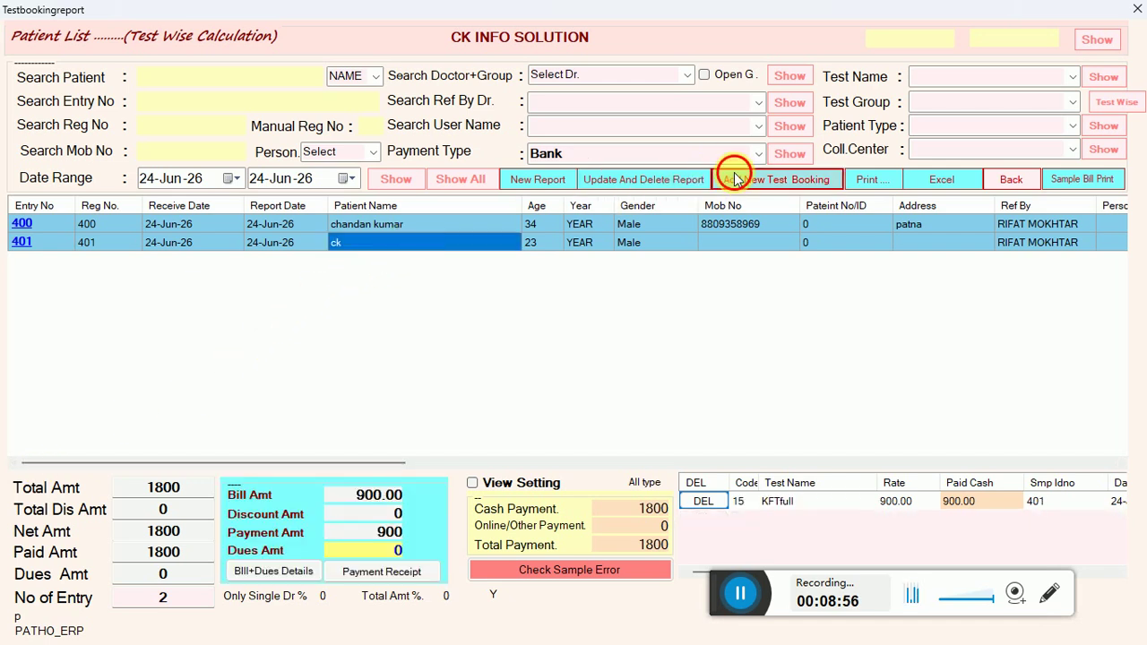
{"action": "left_click", "coordinate": [733, 177]}
{"action": "left_click", "coordinate": [286, 199]}
{"action": "type", "text": "lft"}
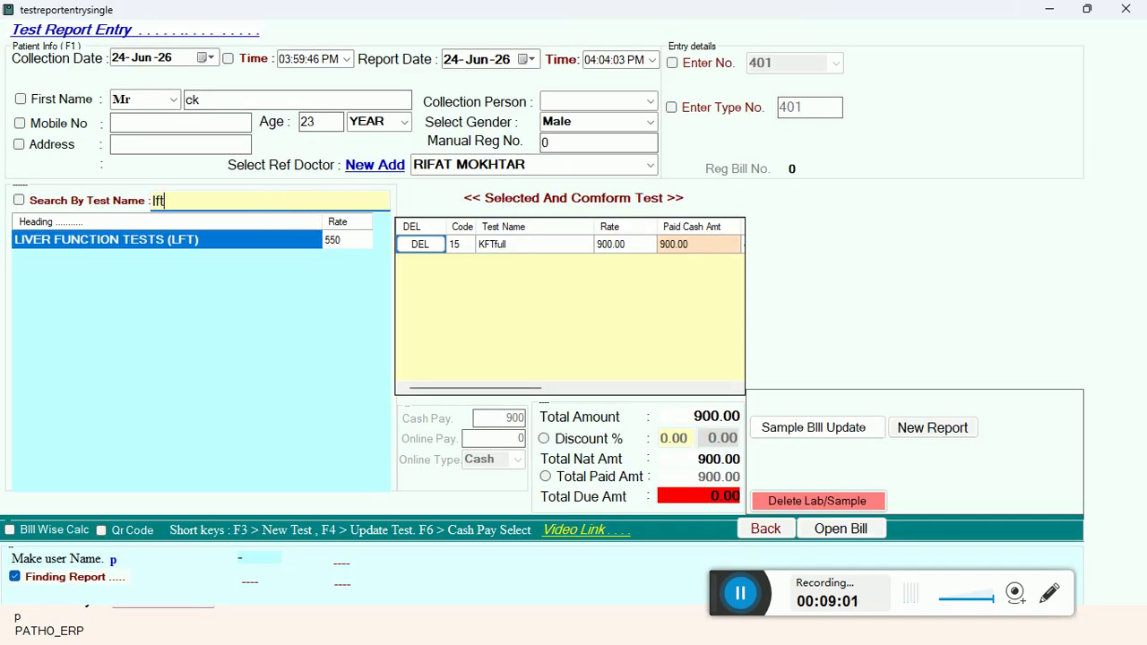
{"action": "key", "text": "Return"}
{"action": "left_click", "coordinate": [804, 433]}
{"action": "left_click", "coordinate": [552, 366]}
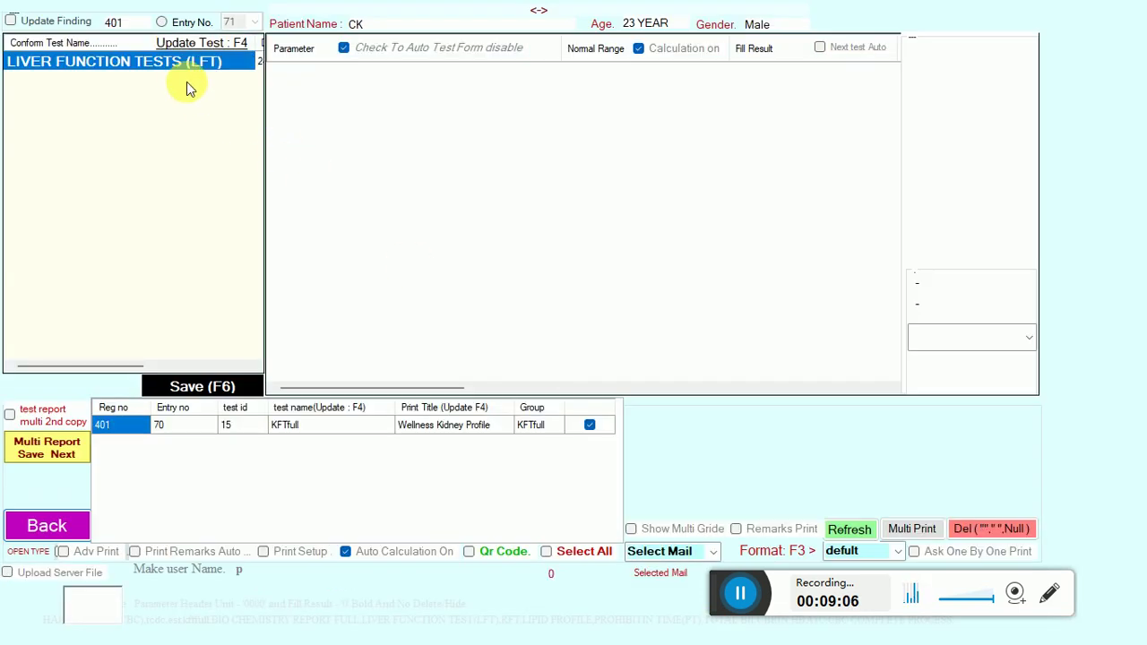
Enter LFT results 44, 444, 4, 4, 44, 4, correct A/G Ratio to 44, and save.
{"action": "left_click", "coordinate": [171, 60]}
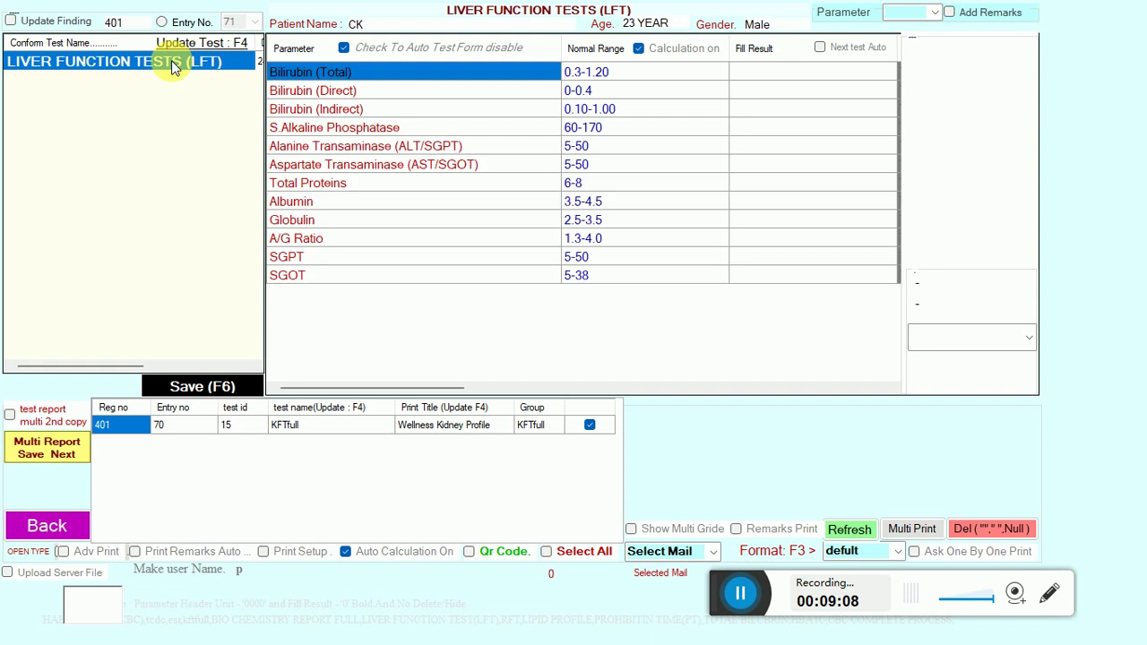
{"action": "left_click", "coordinate": [739, 70]}
{"action": "type", "text": "44"}
{"action": "key", "text": "Return"}
{"action": "type", "text": "444"}
{"action": "key", "text": "Return"}
{"action": "key", "text": "Return"}
{"action": "type", "text": "4"}
{"action": "key", "text": "Return"}
{"action": "type", "text": "44"}
{"action": "key", "text": "Return"}
{"action": "type", "text": "4"}
{"action": "key", "text": "Return"}
{"action": "type", "text": "44"}
{"action": "key", "text": "Return"}
{"action": "key", "text": "Return"}
{"action": "type", "text": "4"}
{"action": "key", "text": "Return"}
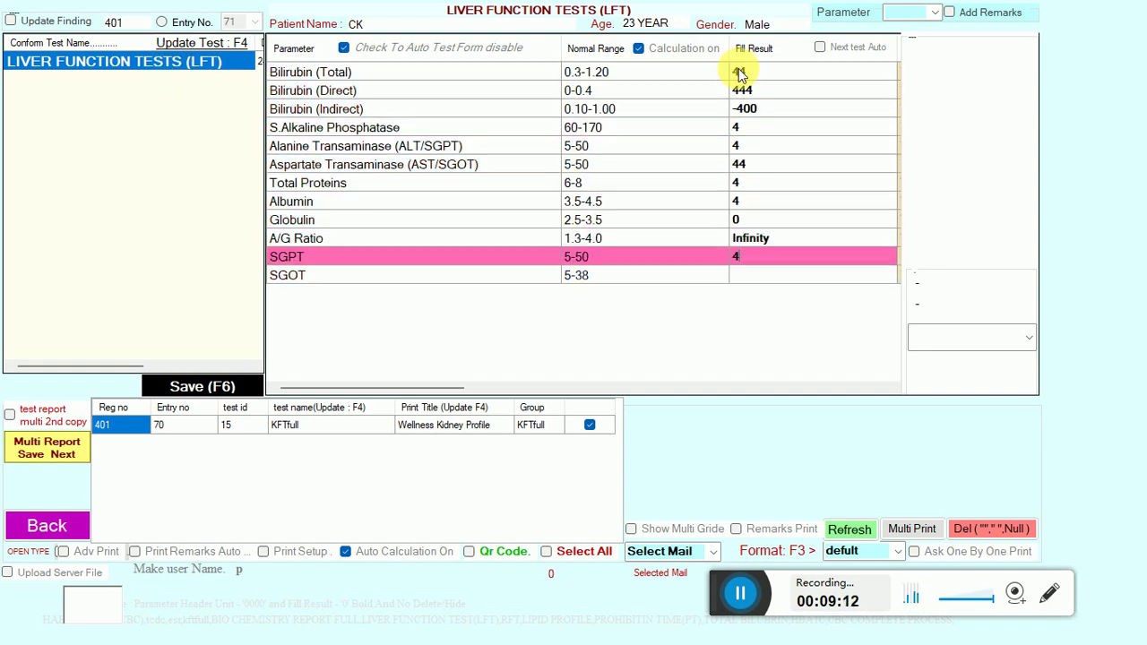
{"action": "key", "text": "Up"}
{"action": "type", "text": "44"}
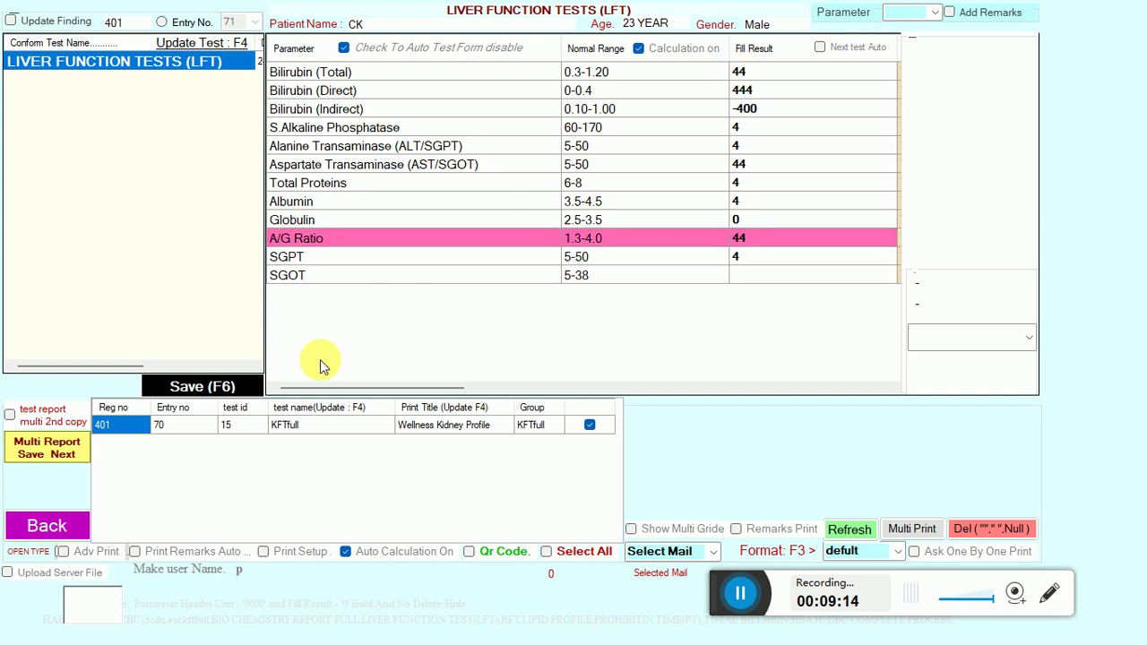
{"action": "left_click", "coordinate": [211, 389]}
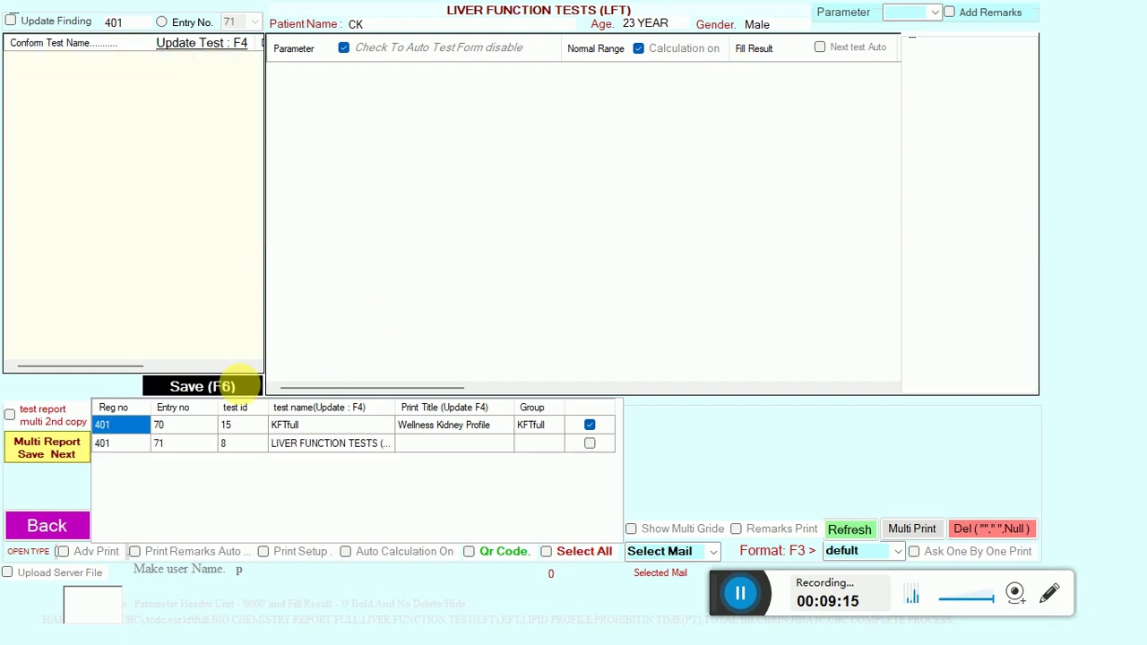
Move past the saved report and reload today's patient list.
{"action": "left_click", "coordinate": [51, 453]}
{"action": "left_click", "coordinate": [66, 516]}
{"action": "left_click", "coordinate": [533, 365]}
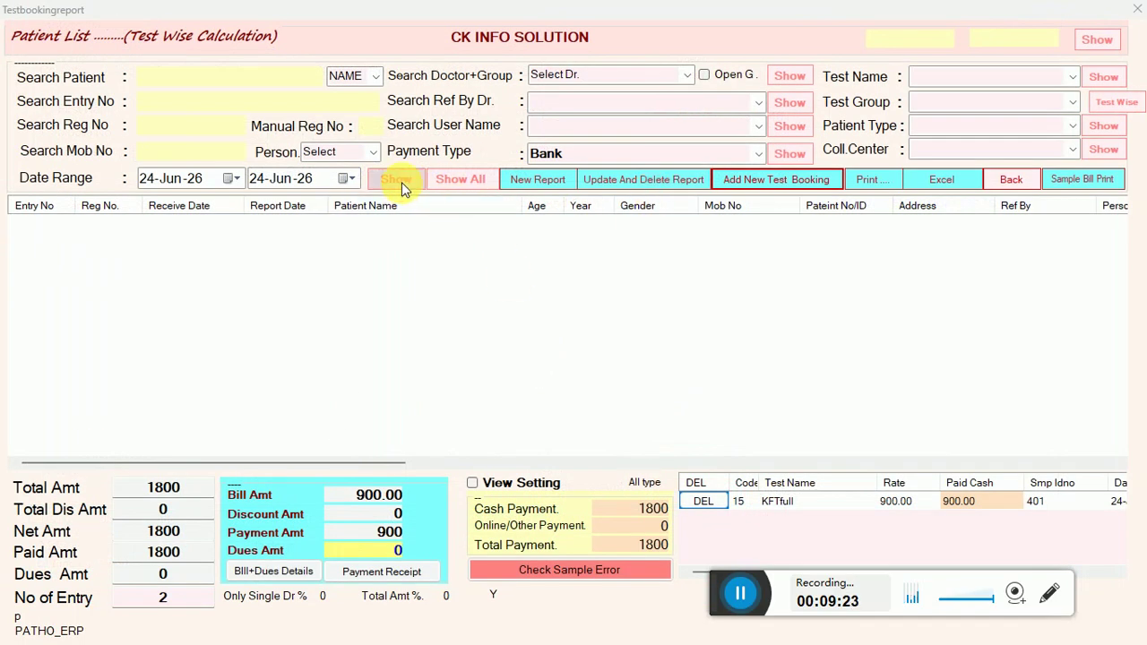
{"action": "left_click", "coordinate": [402, 182]}
Preview the day's sample report showing entry 401 at 1450, then select patient 400.
{"action": "left_click", "coordinate": [878, 176]}
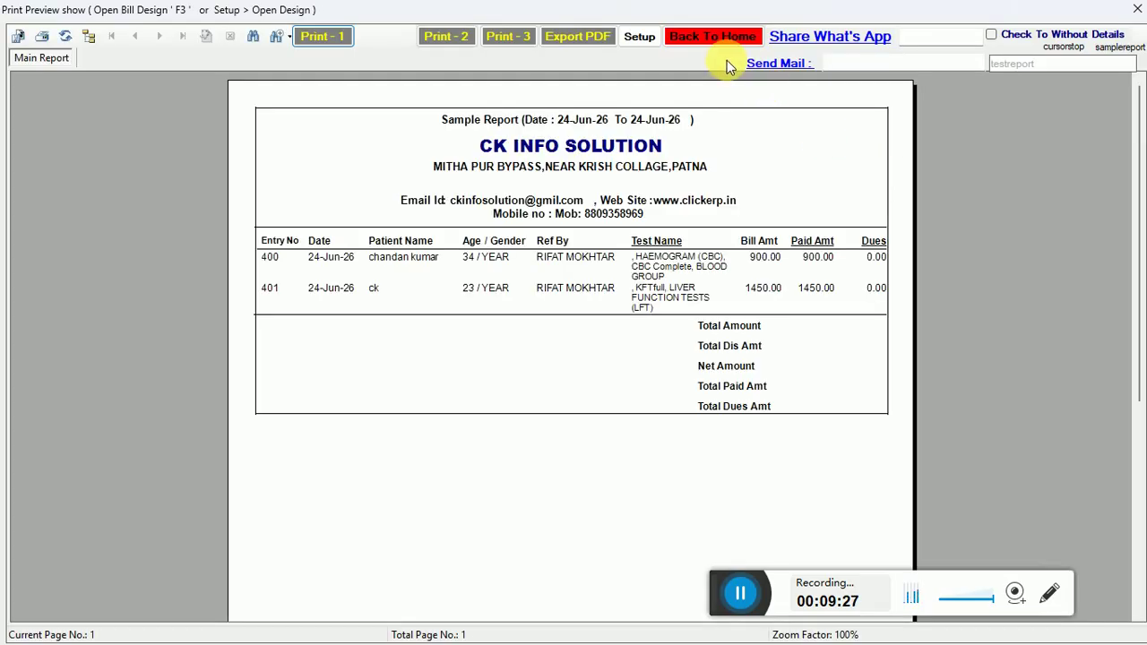
{"action": "left_click", "coordinate": [708, 36]}
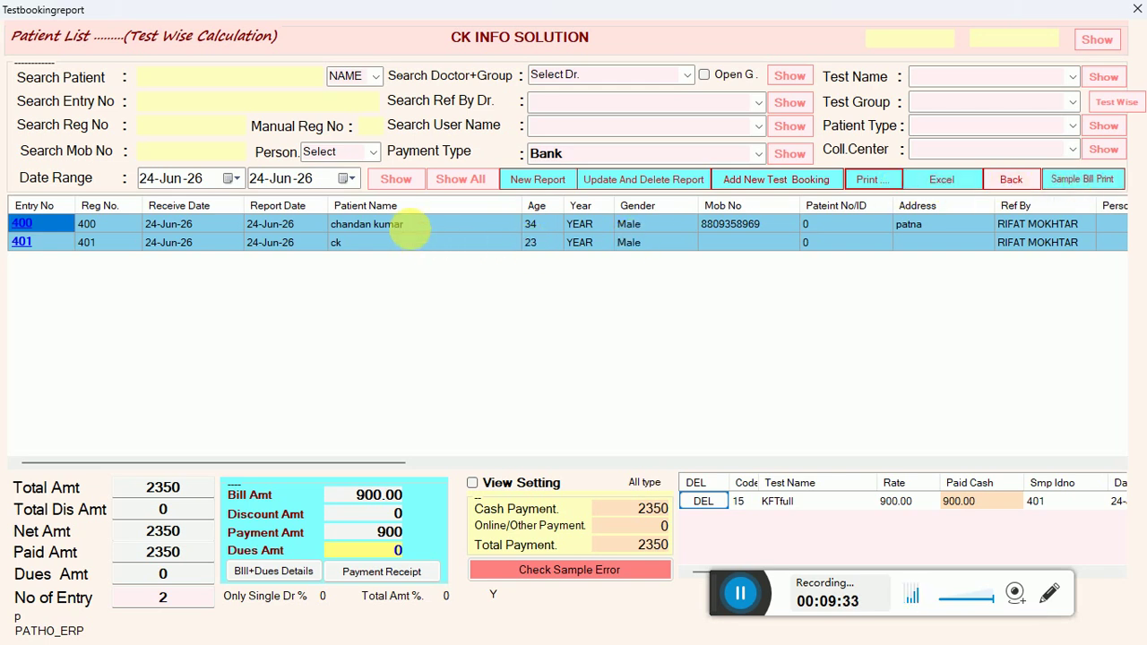
{"action": "left_click", "coordinate": [397, 226]}
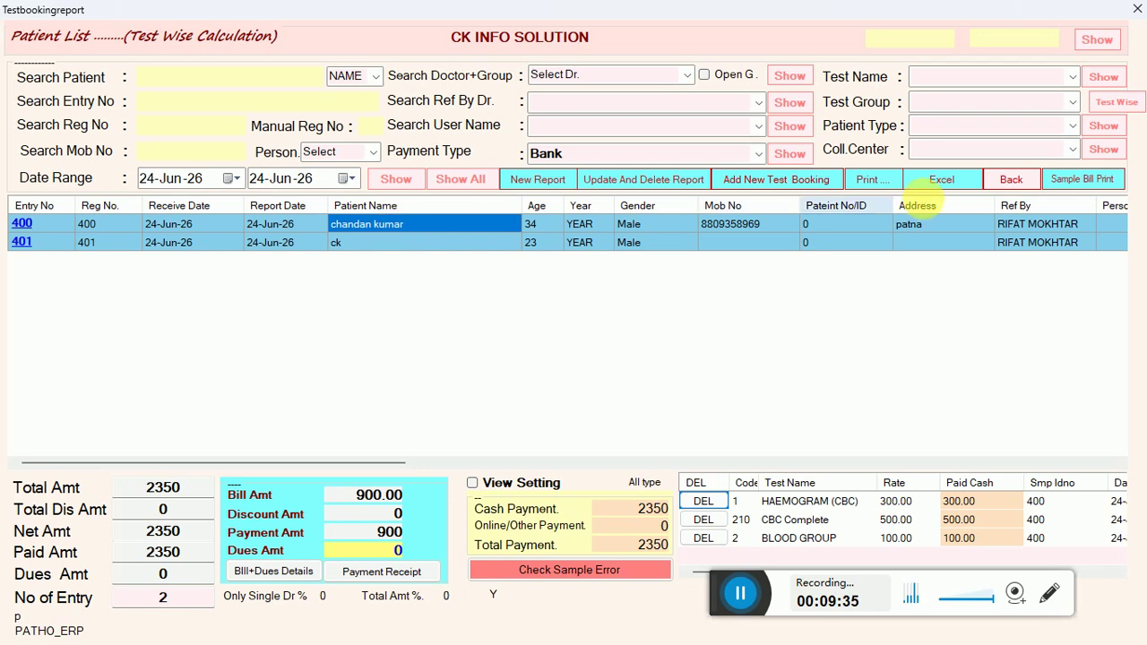
Reopen patient 400's 900.00 lab bill for preview, then go back and close the patient list.
{"action": "left_click", "coordinate": [1052, 179]}
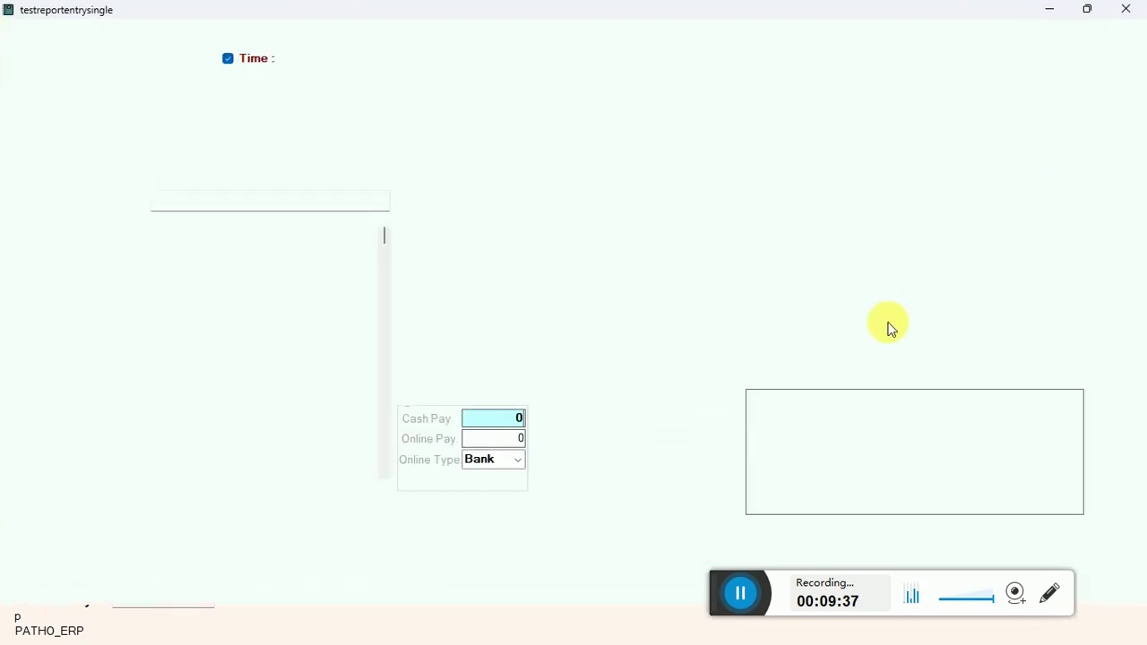
{"action": "left_click", "coordinate": [792, 429]}
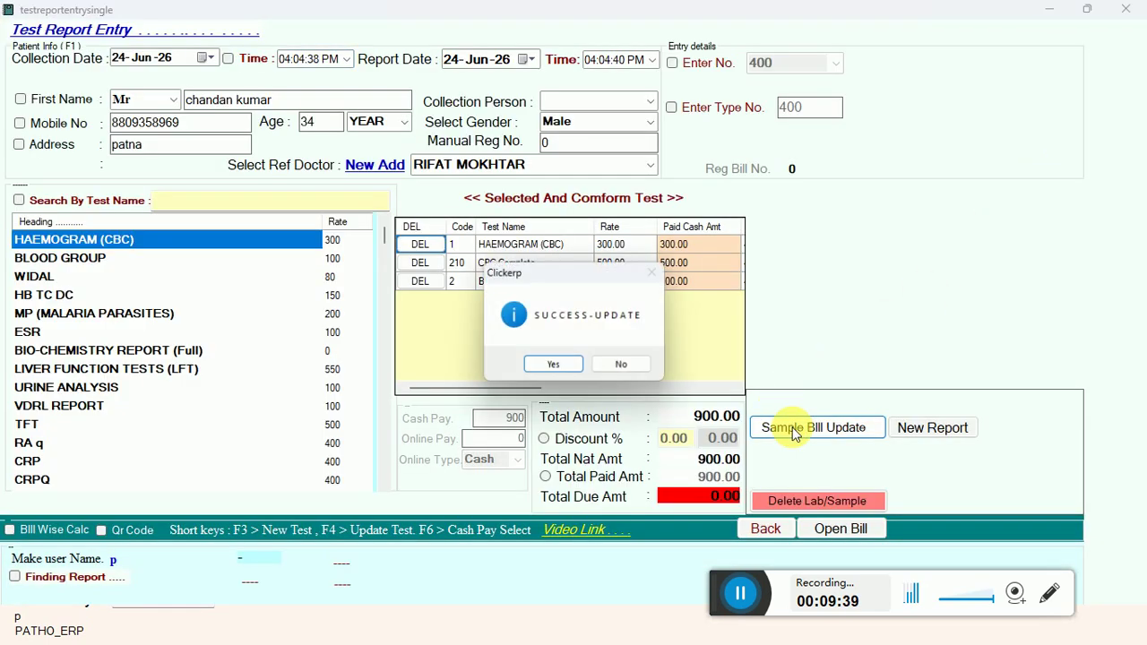
{"action": "left_click", "coordinate": [556, 369]}
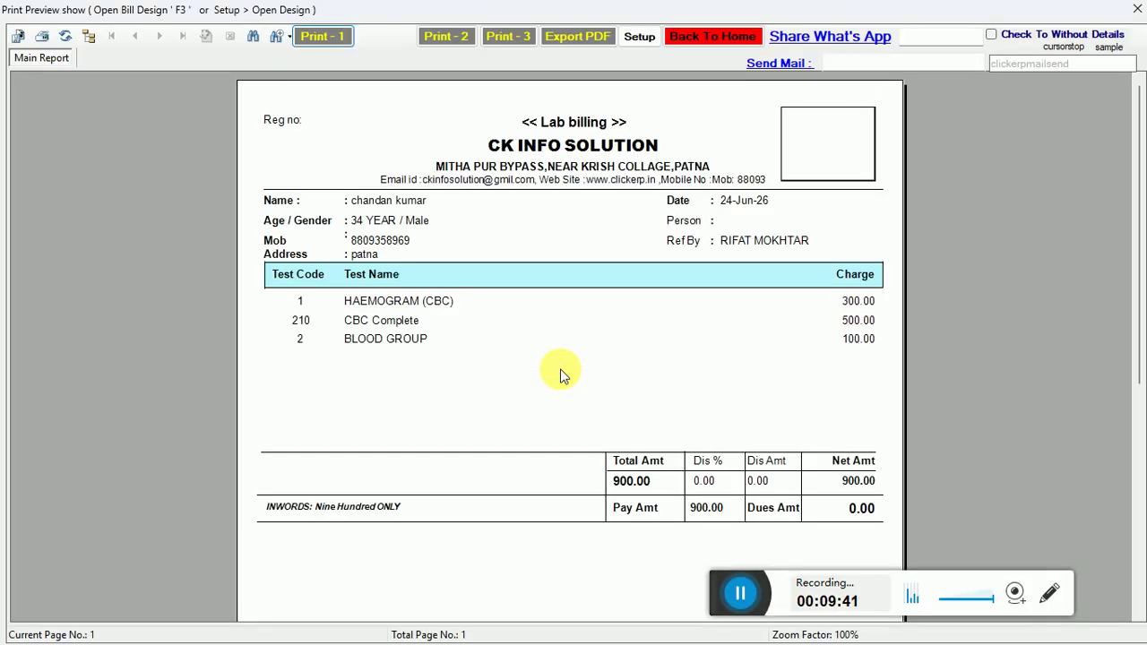
{"action": "left_click", "coordinate": [697, 37]}
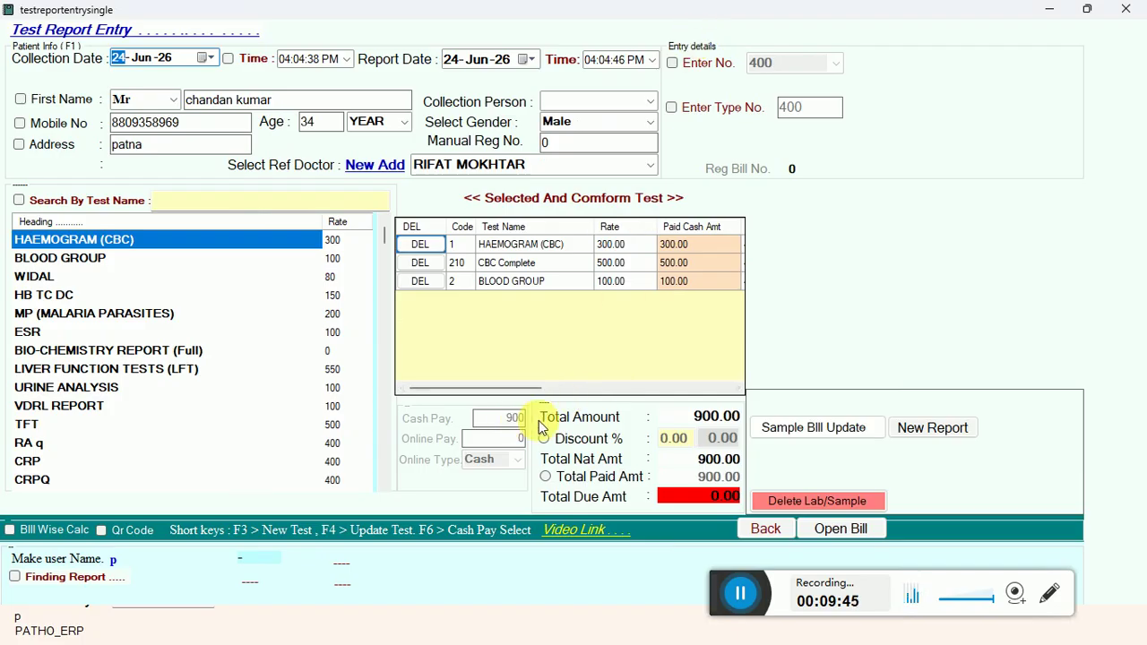
{"action": "left_click", "coordinate": [765, 529]}
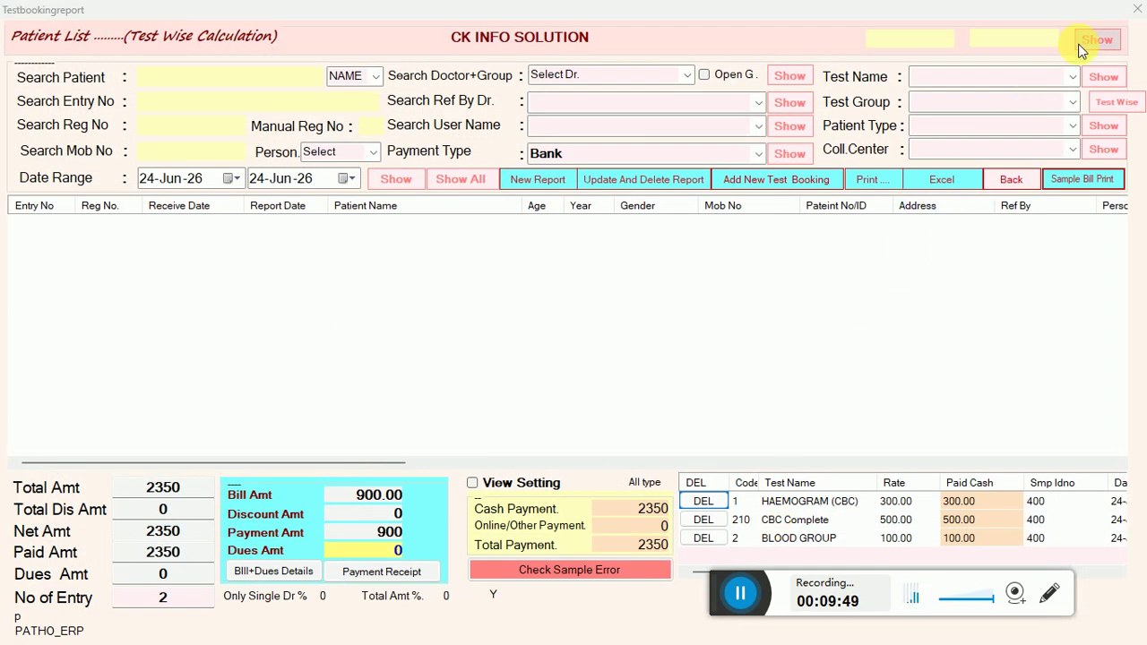
{"action": "left_click", "coordinate": [1136, 9]}
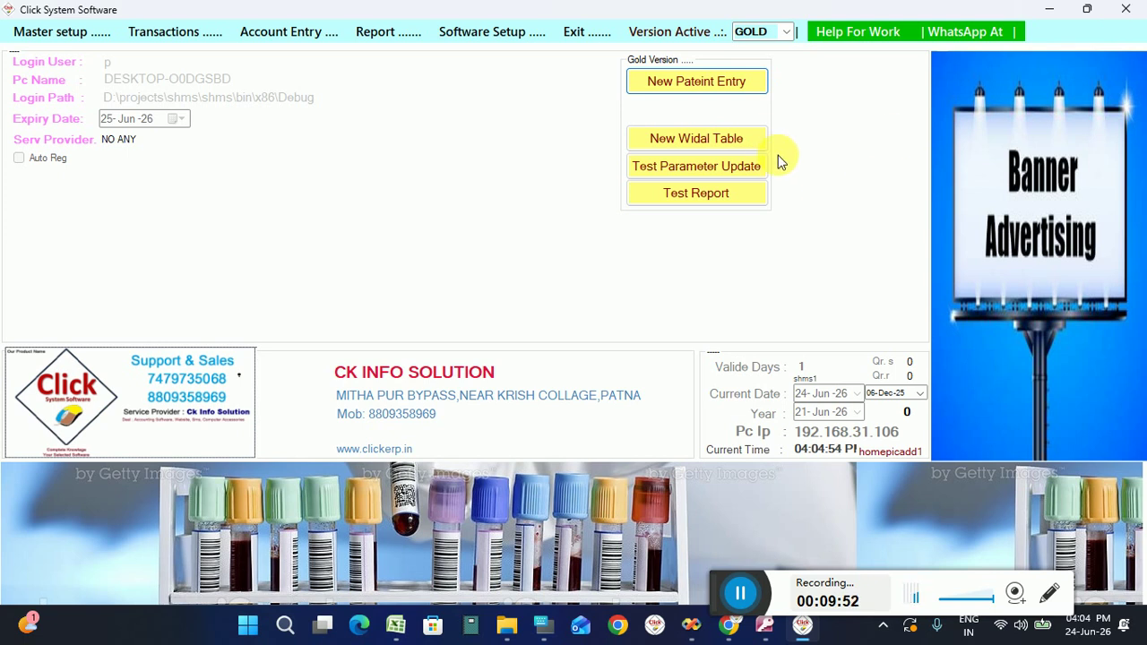
Start a new Widal report and enter the patient's old registration number.
{"action": "left_click", "coordinate": [680, 146]}
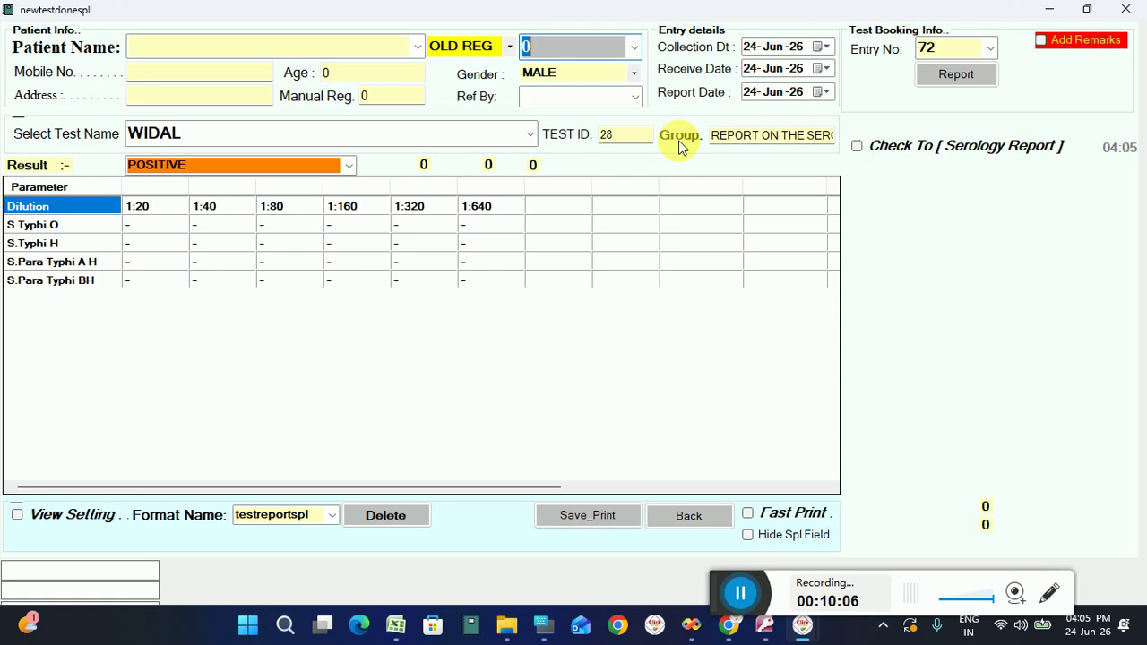
{"action": "left_click", "coordinate": [740, 593]}
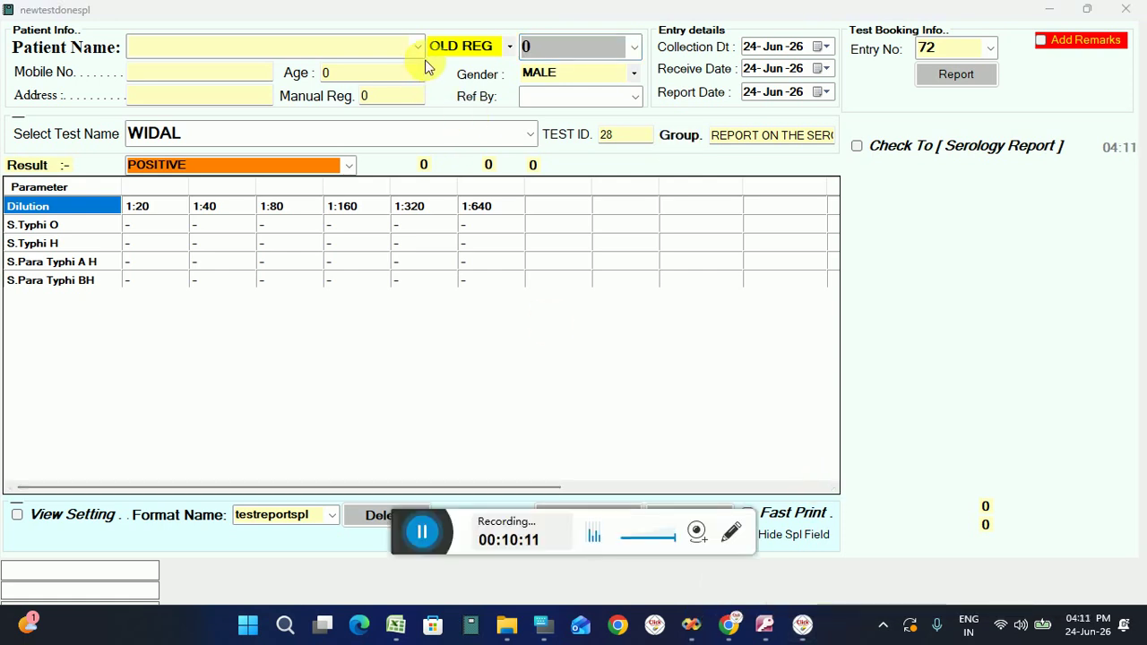
{"action": "left_click", "coordinate": [385, 54]}
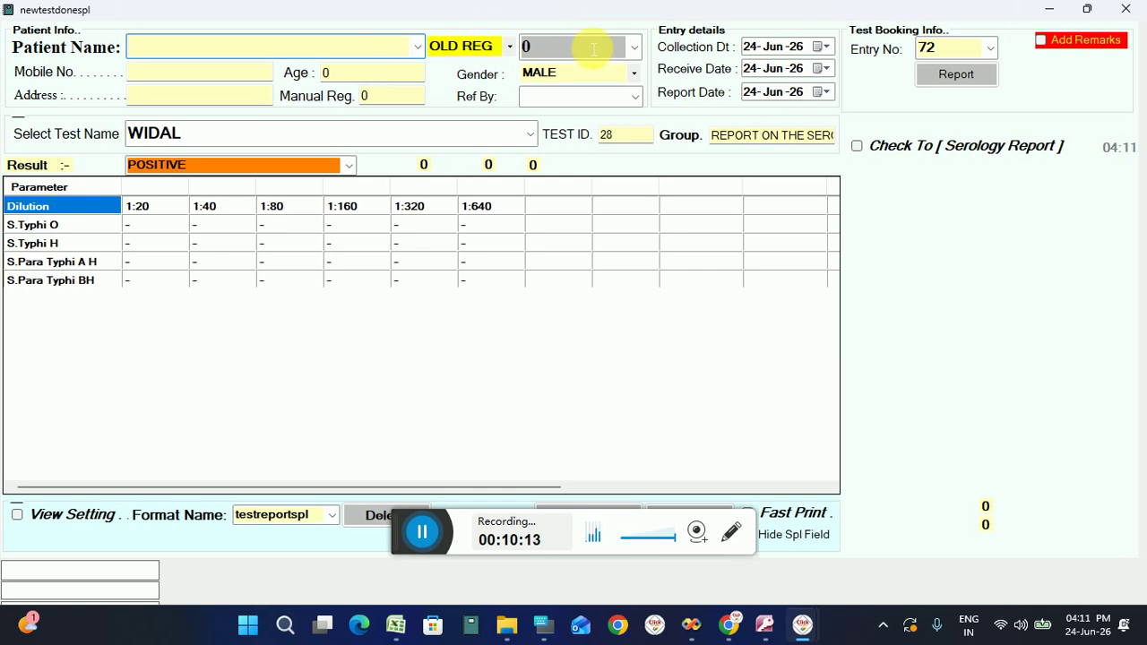
{"action": "left_click", "coordinate": [640, 51]}
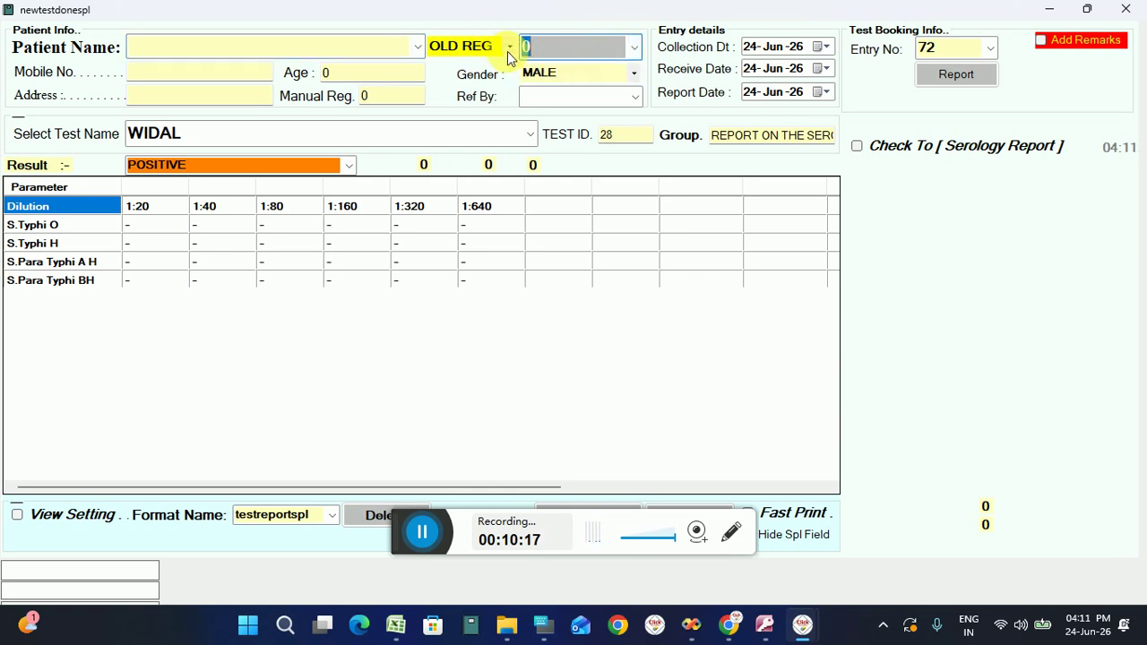
{"action": "type", "text": "3"}
{"action": "key", "text": "Return"}
{"action": "key", "text": "Return"}
Enter the patient name and age 34, and set the Widal result to NEGATIVE.
{"action": "left_click", "coordinate": [381, 52]}
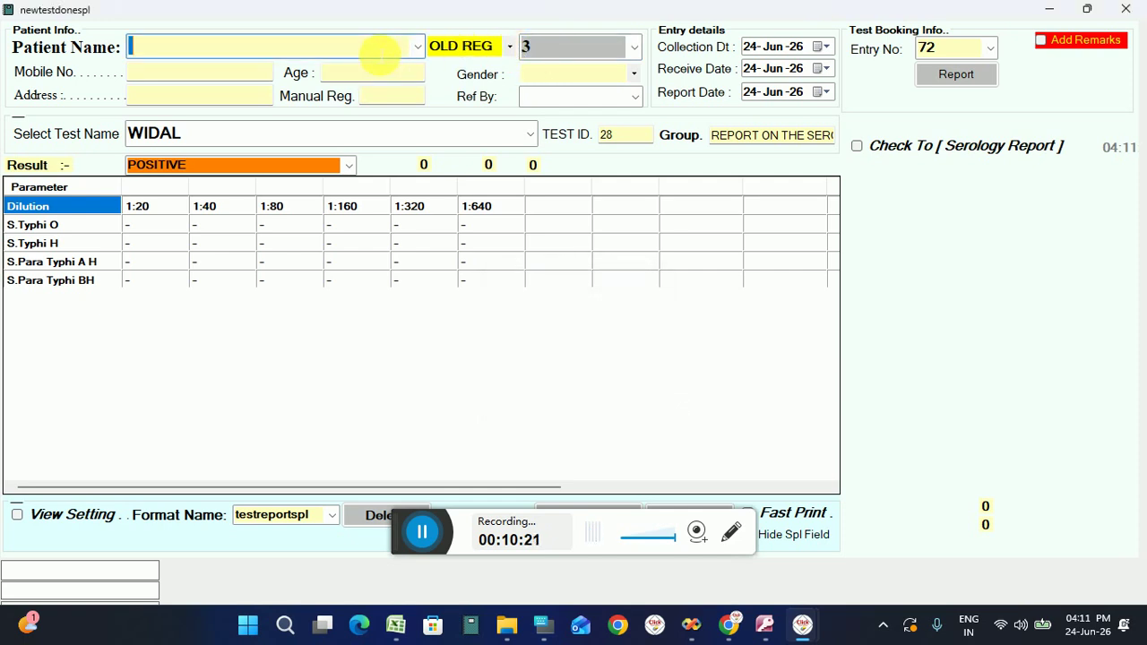
{"action": "type", "text": "ck"}
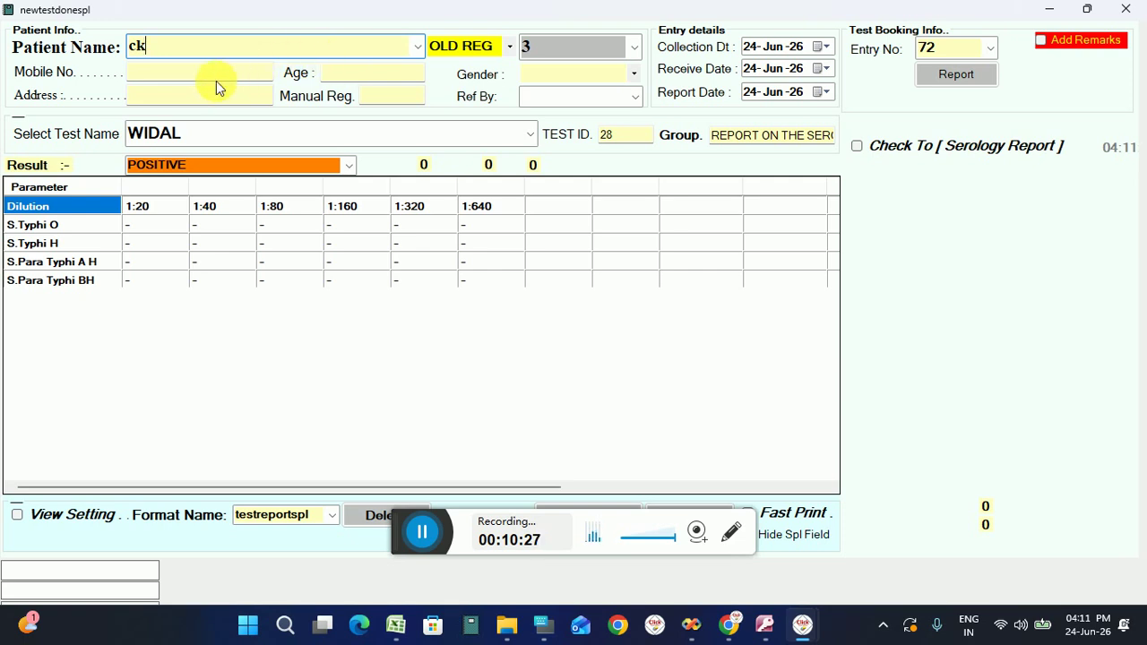
{"action": "key", "text": "Return"}
{"action": "key", "text": "Return"}
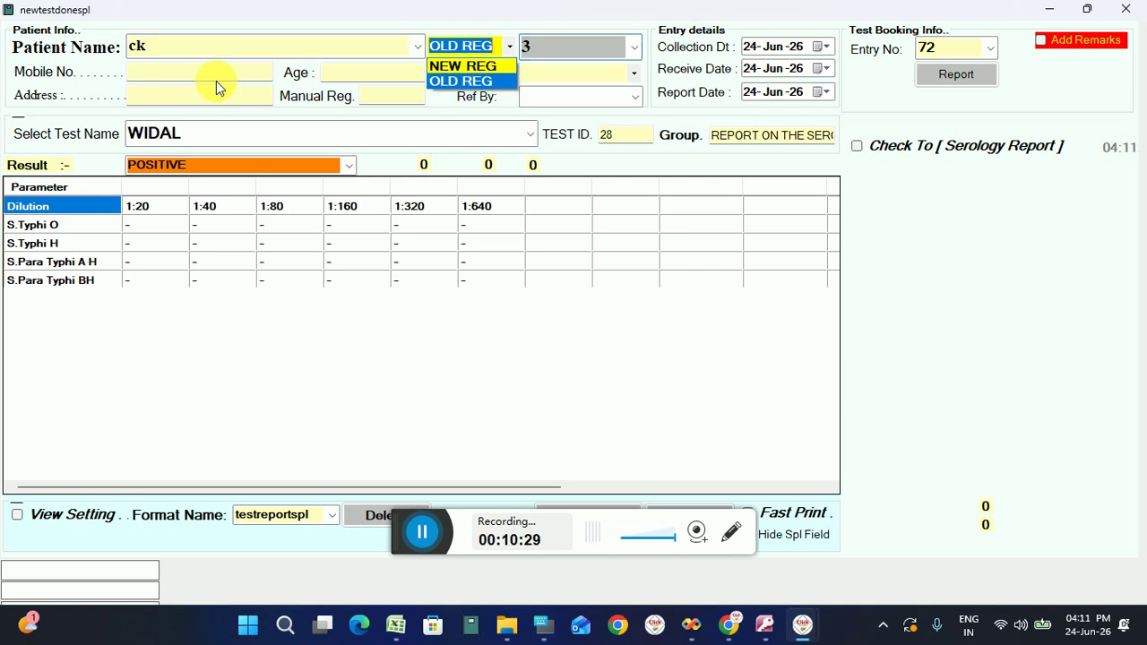
{"action": "key", "text": "Return"}
{"action": "key", "text": "Return"}
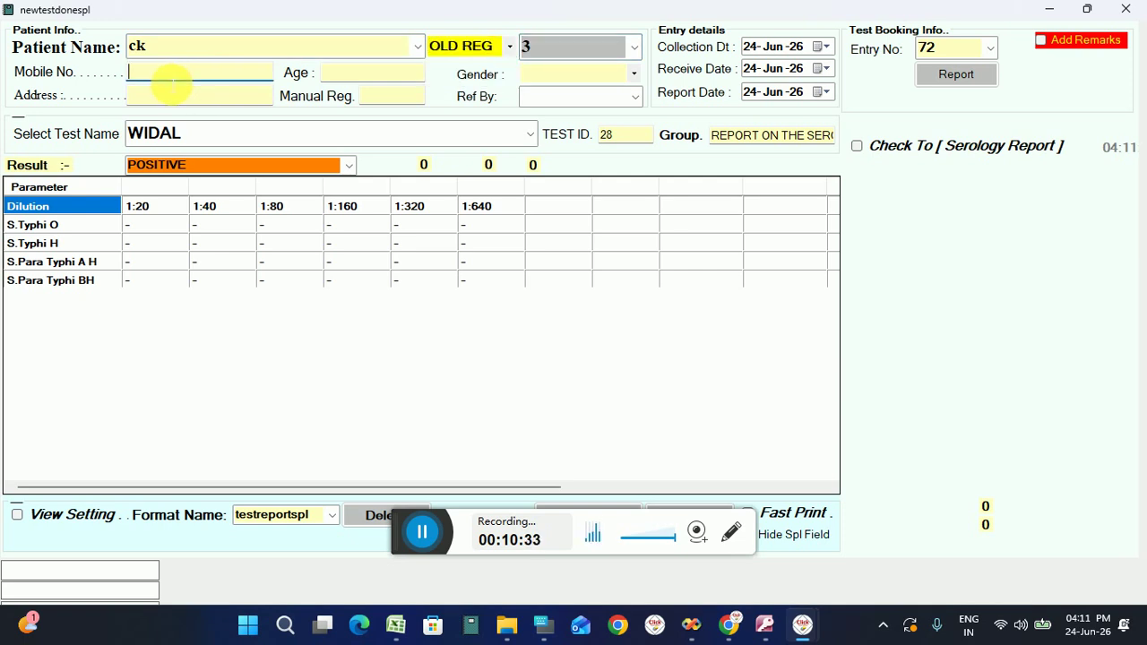
{"action": "left_click", "coordinate": [339, 74]}
{"action": "type", "text": "434"}
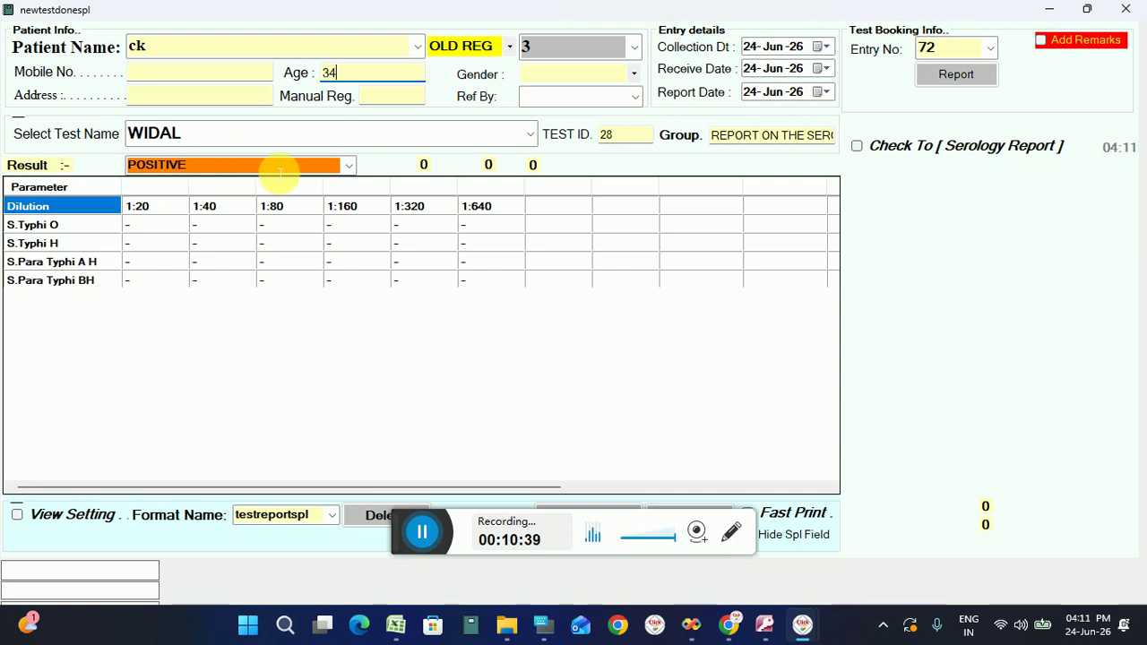
{"action": "left_click", "coordinate": [349, 166]}
{"action": "left_click", "coordinate": [282, 197]}
Enter + in the S.Typhi O 1:20 cell using the on-screen keyboard.
{"action": "left_click", "coordinate": [175, 229]}
{"action": "left_click", "coordinate": [175, 229]}
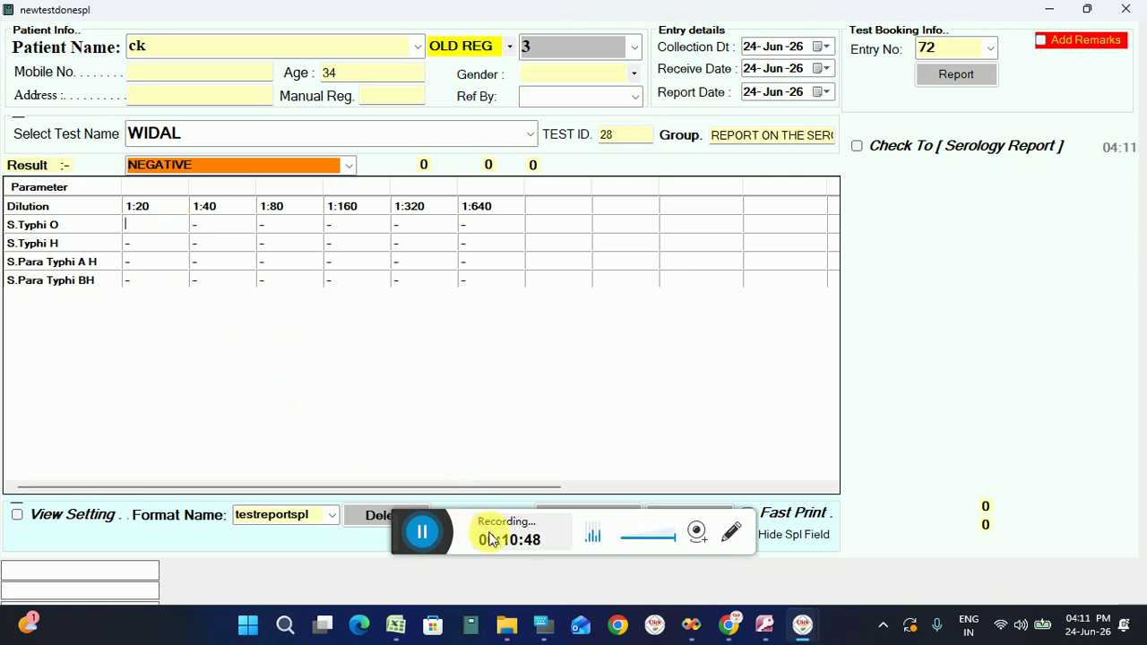
{"action": "left_click", "coordinate": [542, 626]}
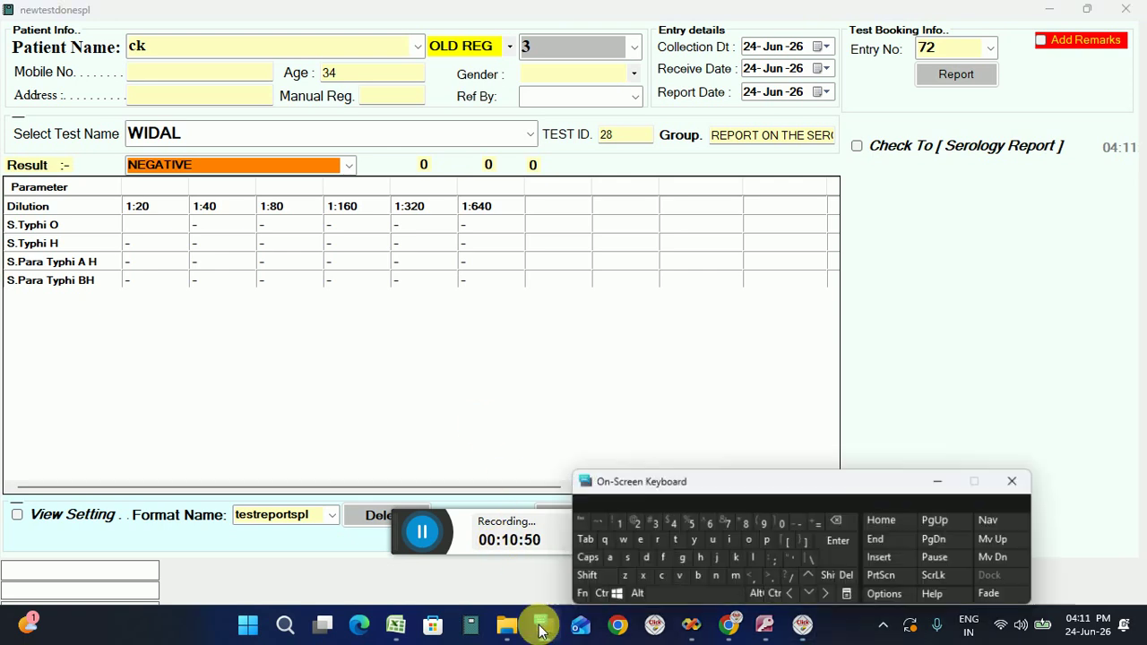
{"action": "key", "text": "shift"}
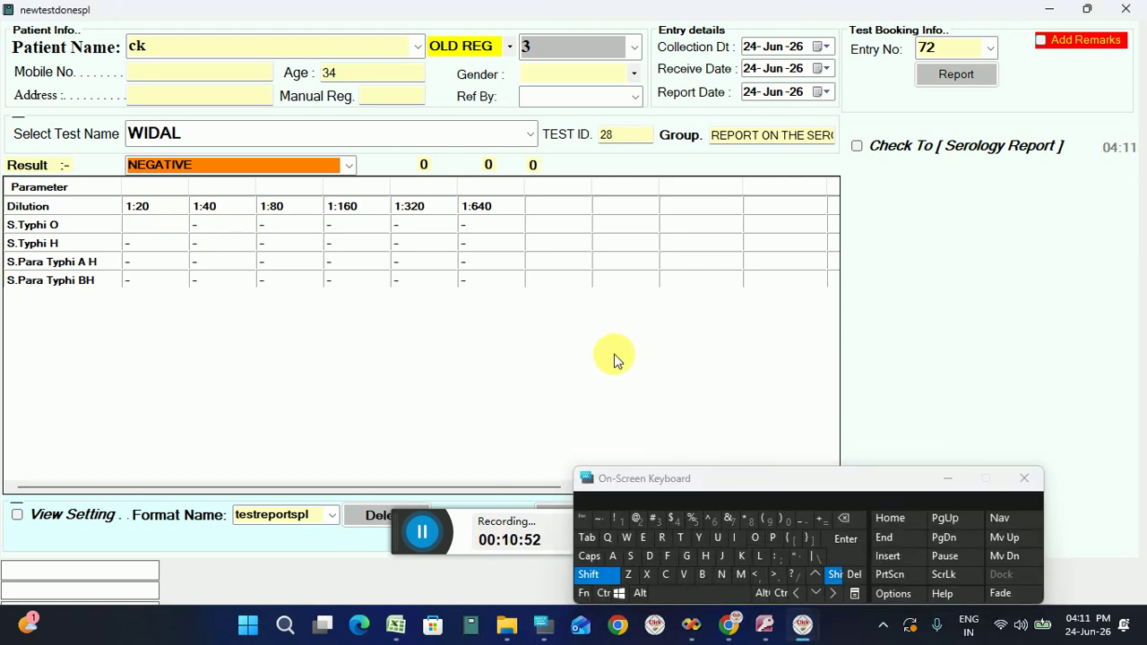
{"action": "left_click", "coordinate": [821, 521]}
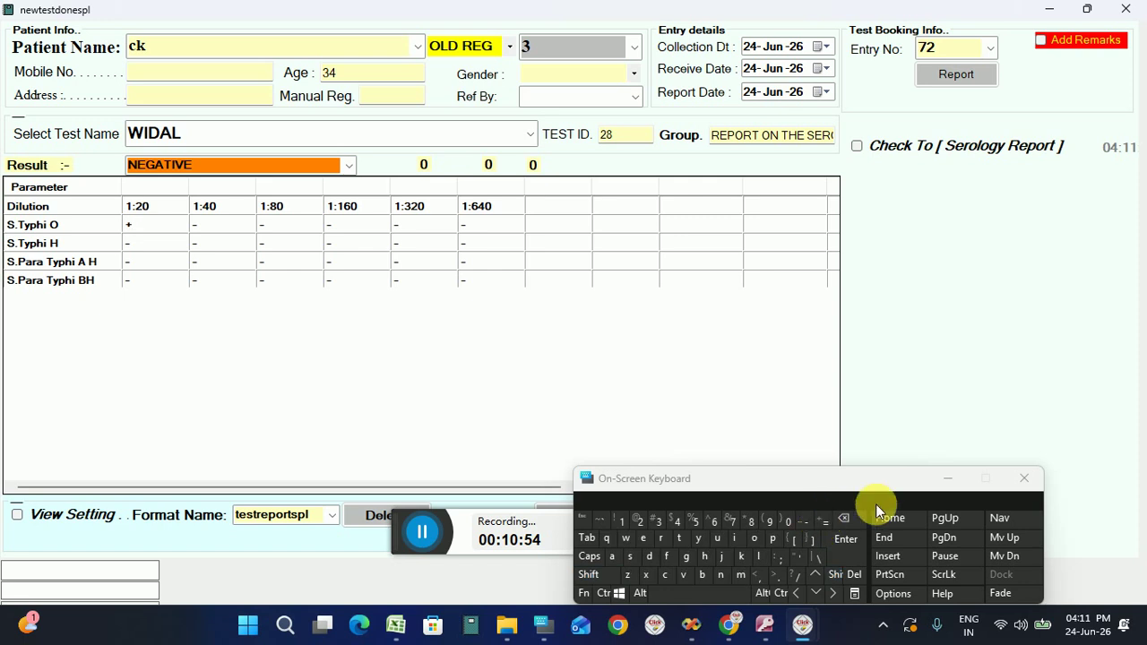
{"action": "left_click", "coordinate": [945, 482]}
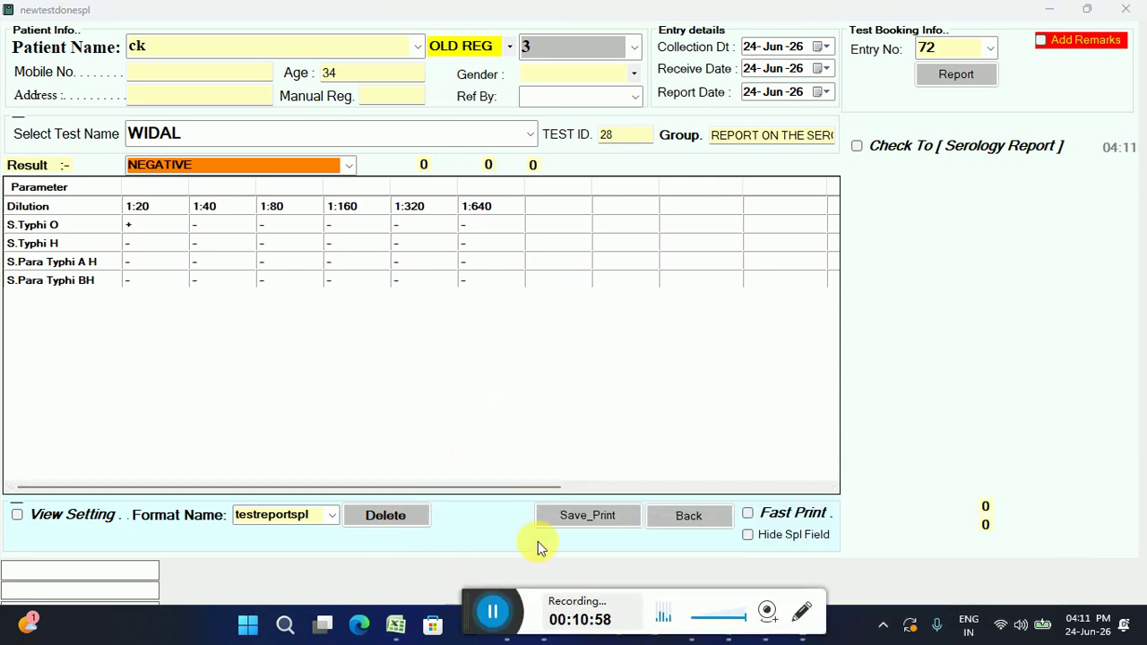
Save and print the NEGATIVE Widal report, then close the preview and the entry form.
{"action": "left_click", "coordinate": [580, 518]}
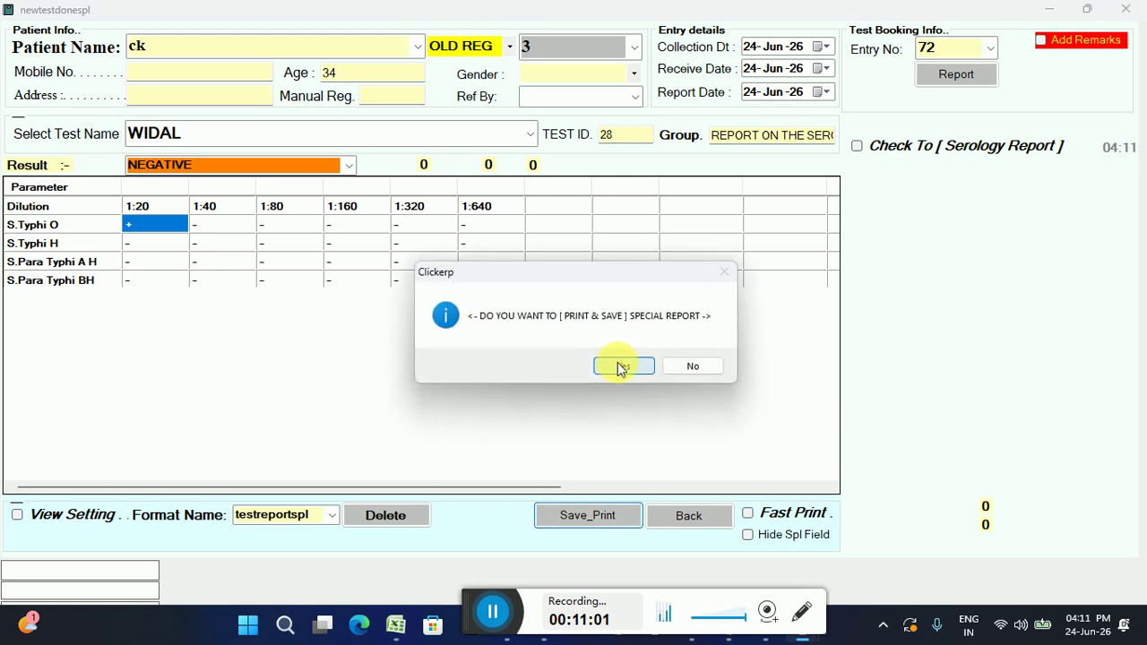
{"action": "left_click", "coordinate": [618, 366]}
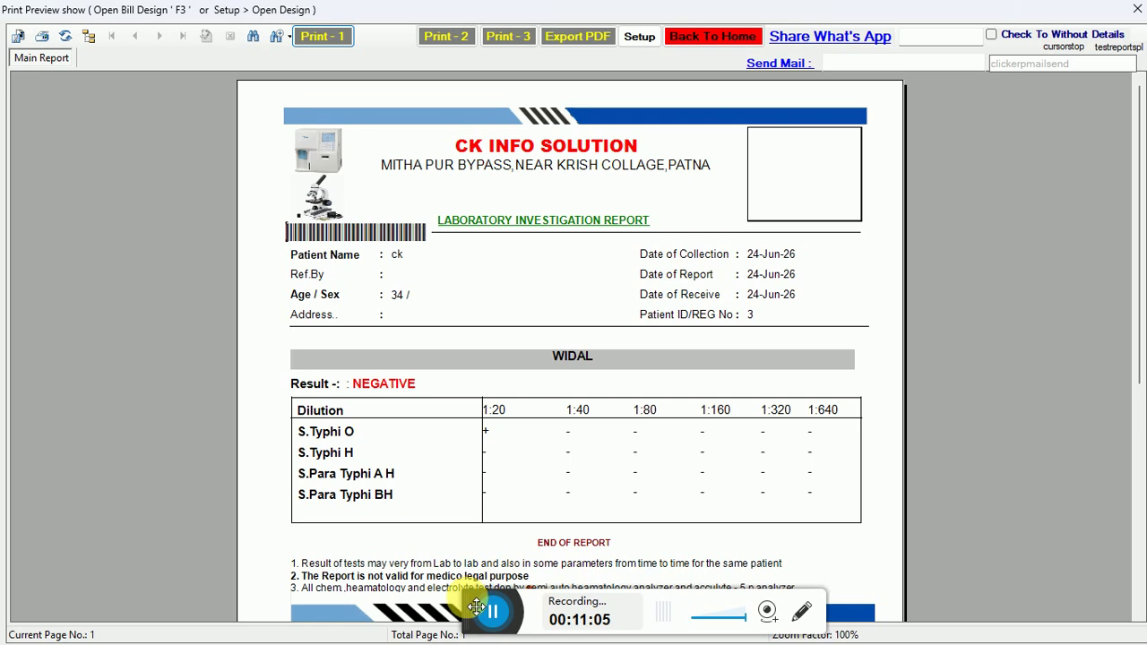
{"action": "left_click", "coordinate": [712, 34]}
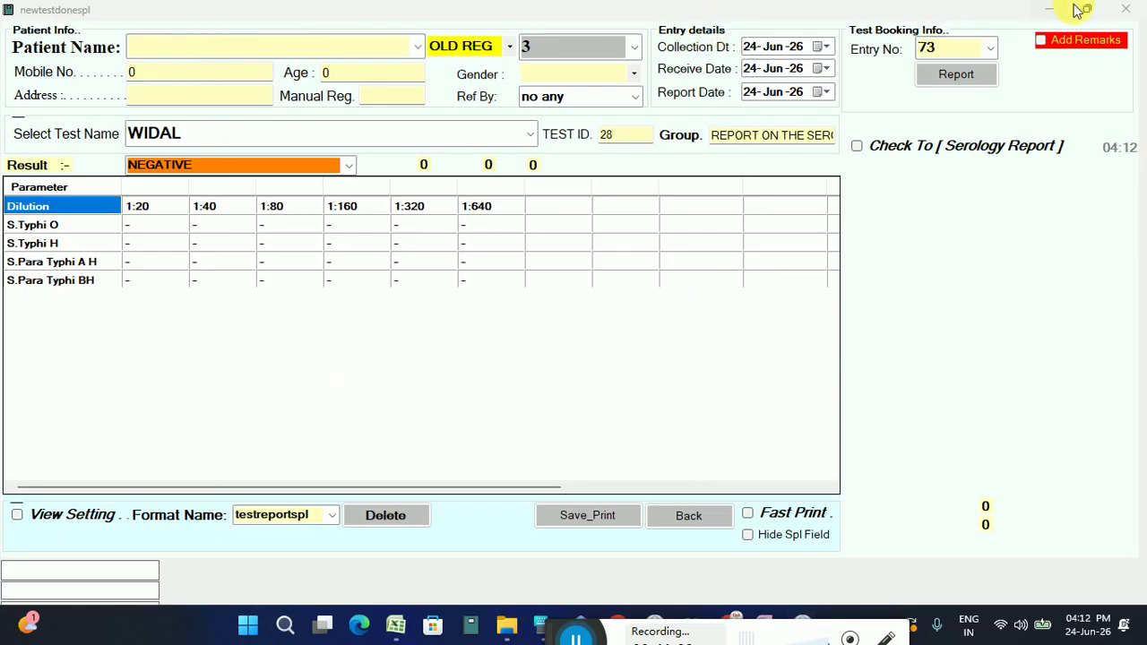
{"action": "left_click", "coordinate": [1133, 12]}
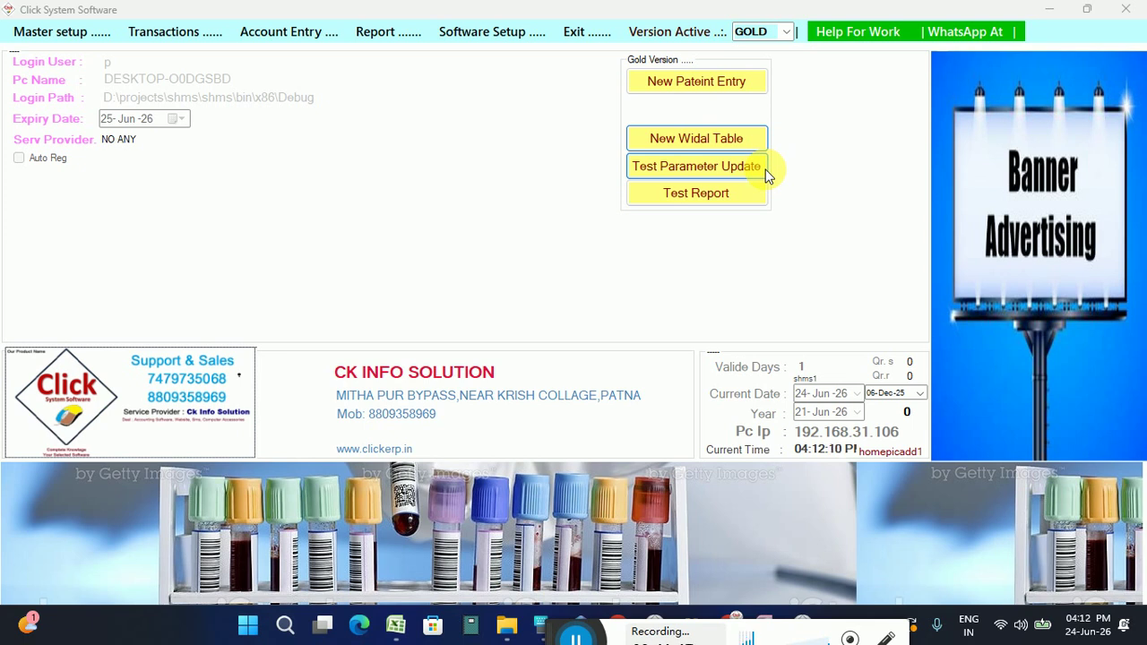
Browse the Account Entry and Software Setup menus, then bring up the on-screen keyboard and drag it up.
{"action": "left_click", "coordinate": [297, 37]}
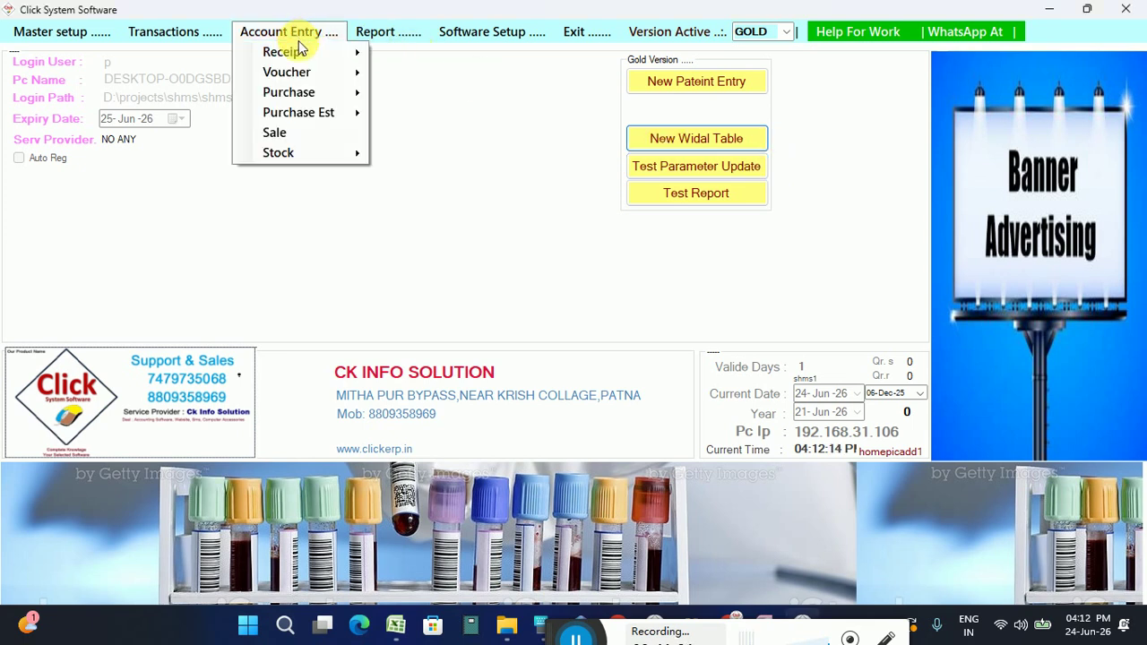
{"action": "mouse_move", "coordinate": [191, 40]}
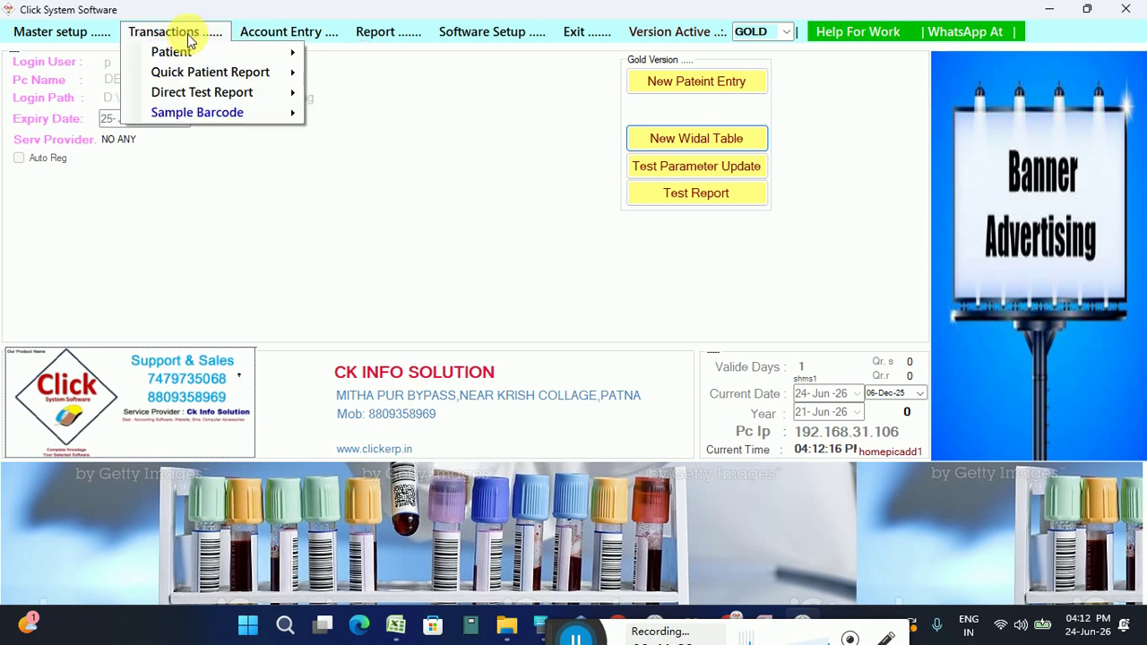
{"action": "mouse_move", "coordinate": [435, 34]}
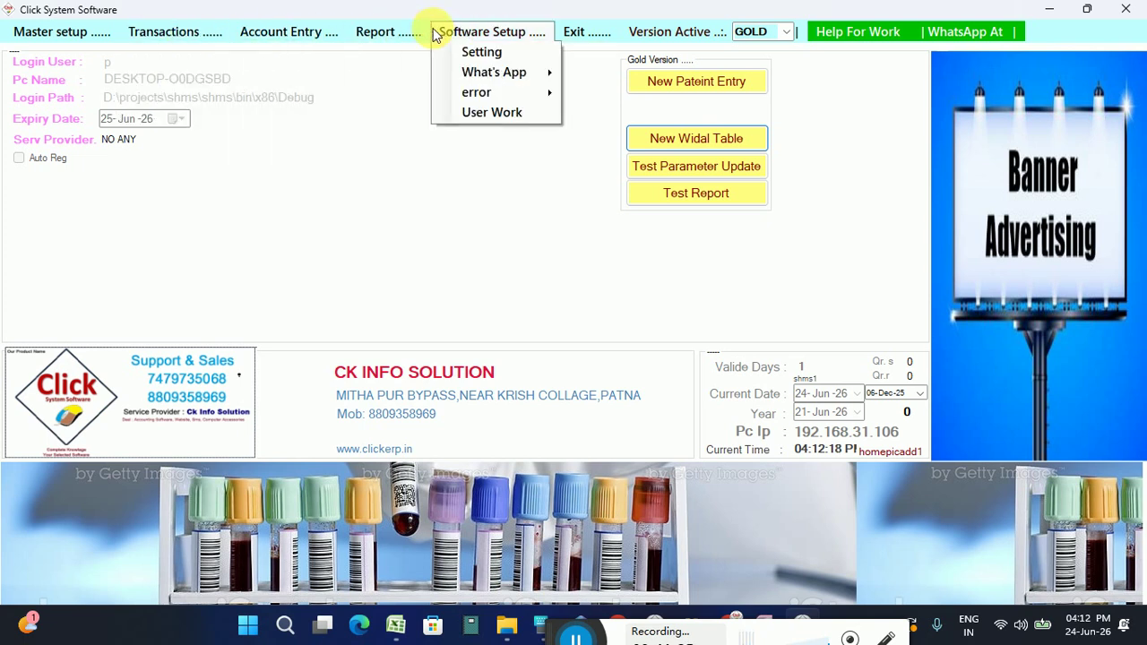
{"action": "left_click", "coordinate": [492, 202]}
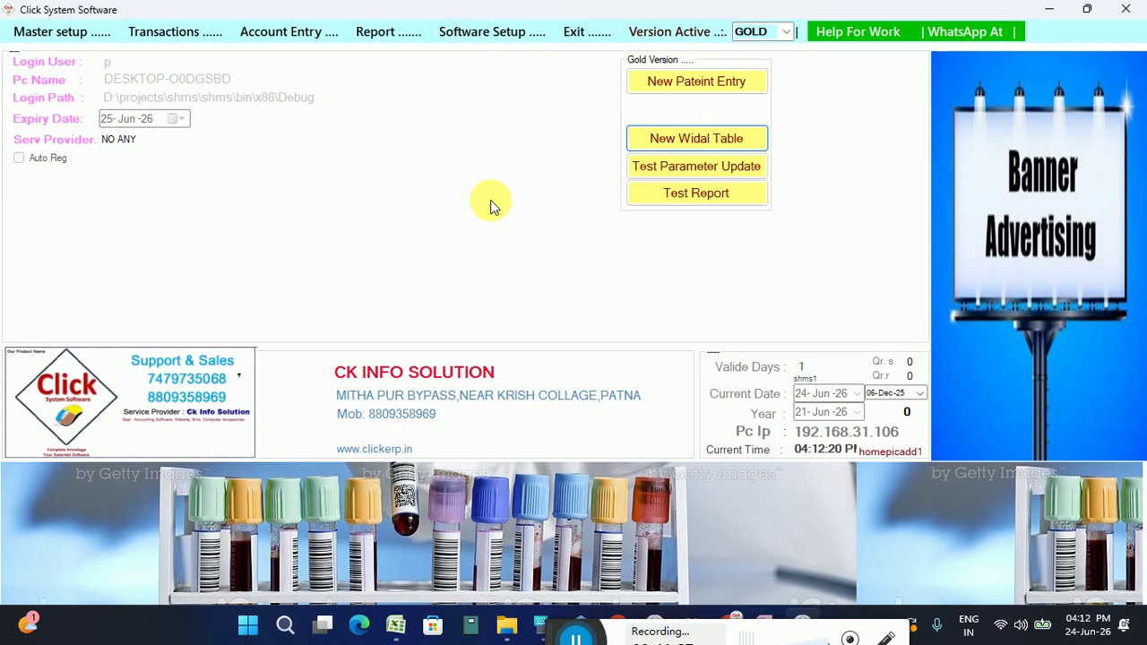
{"action": "left_click", "coordinate": [538, 629]}
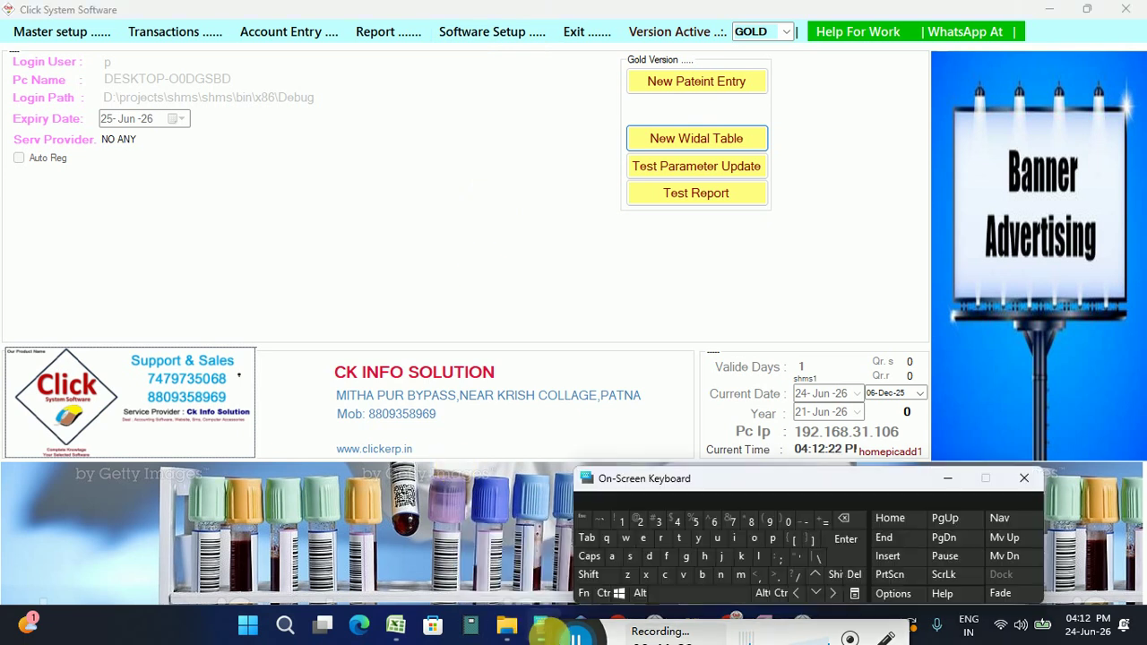
{"action": "left_click_drag", "start_coordinate": [562, 626], "coordinate": [542, 391]}
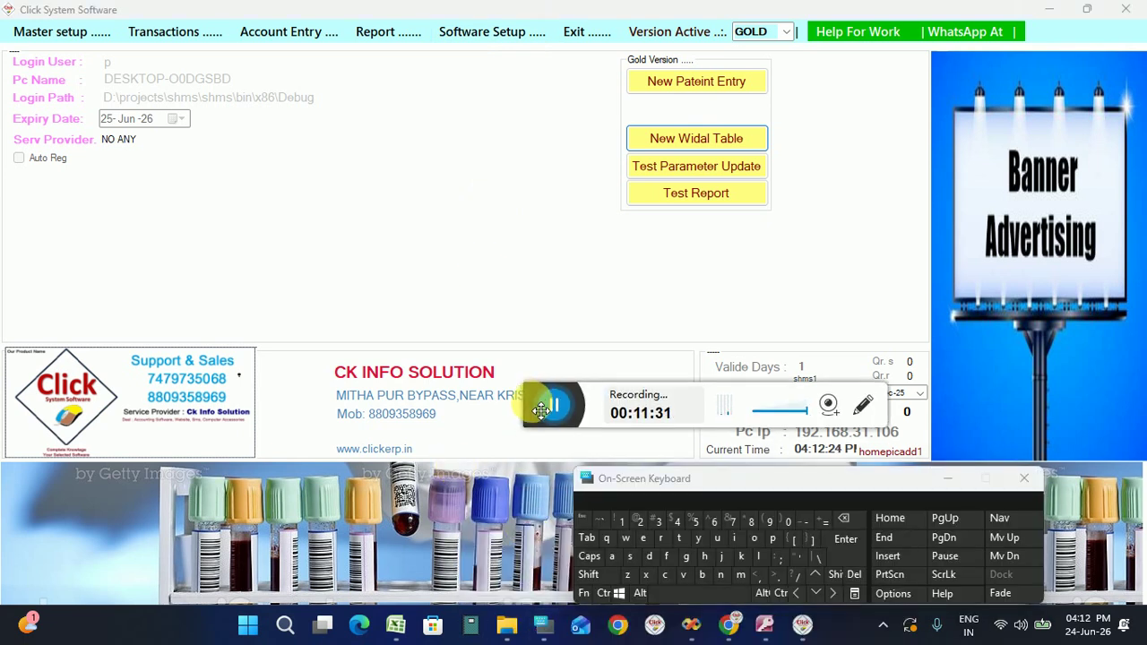